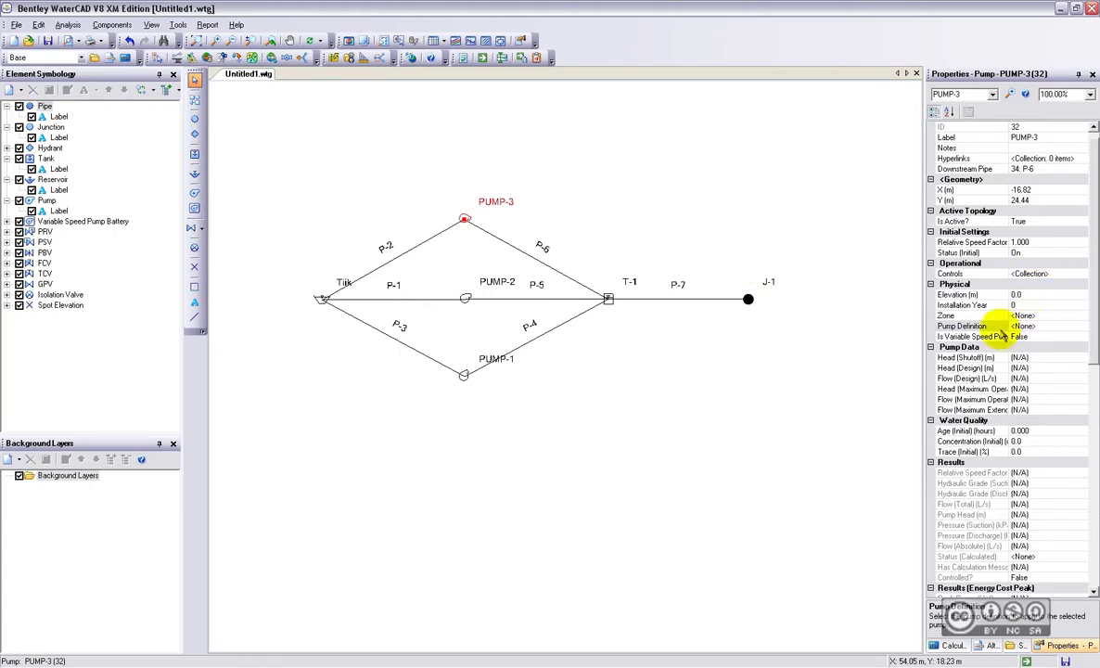
- Assign the pump definition PUMP-3 to the pump PUMP-3
click(993, 325)
click(1081, 327)
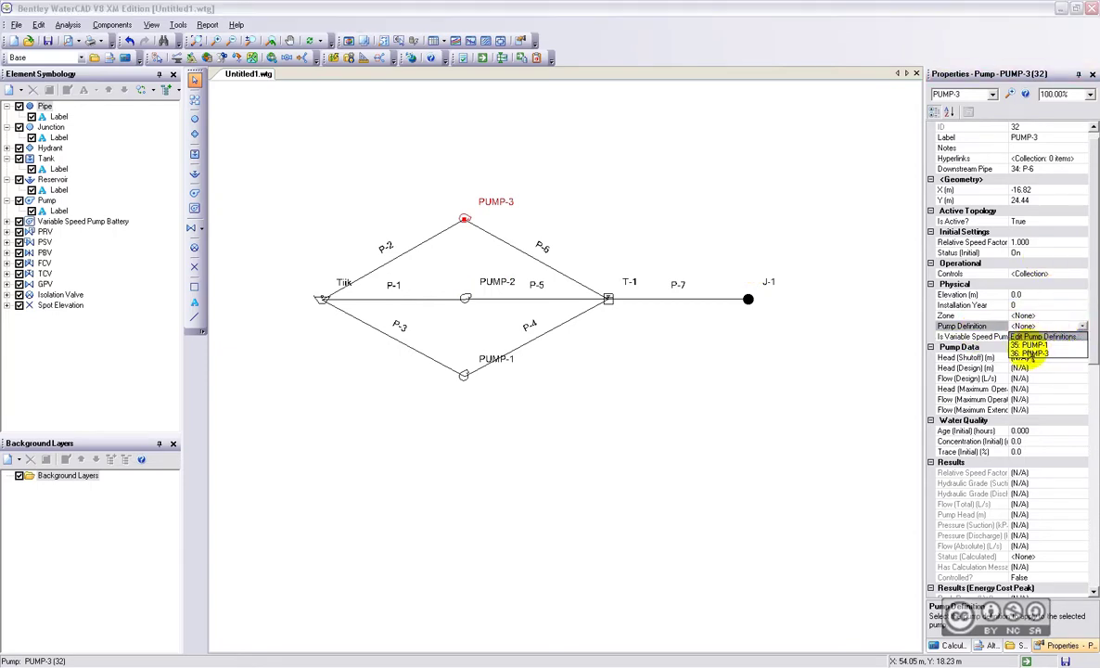
click(1026, 345)
- Set the elevation of PUMP-2 and of PUMP-3 to 58 m
click(465, 297)
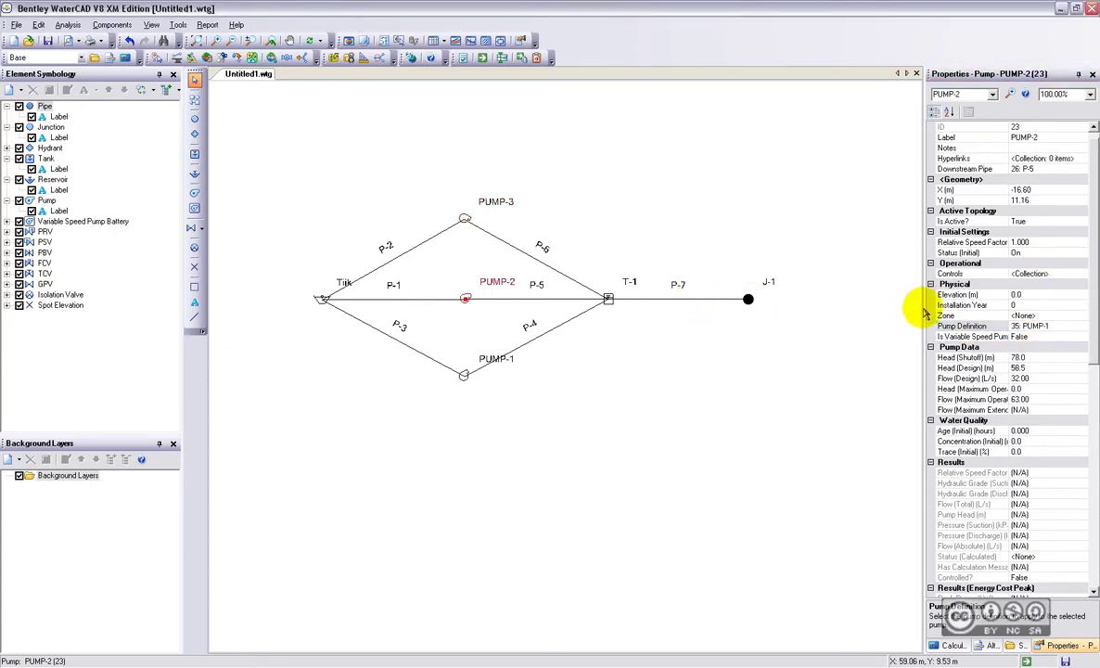
click(1016, 295)
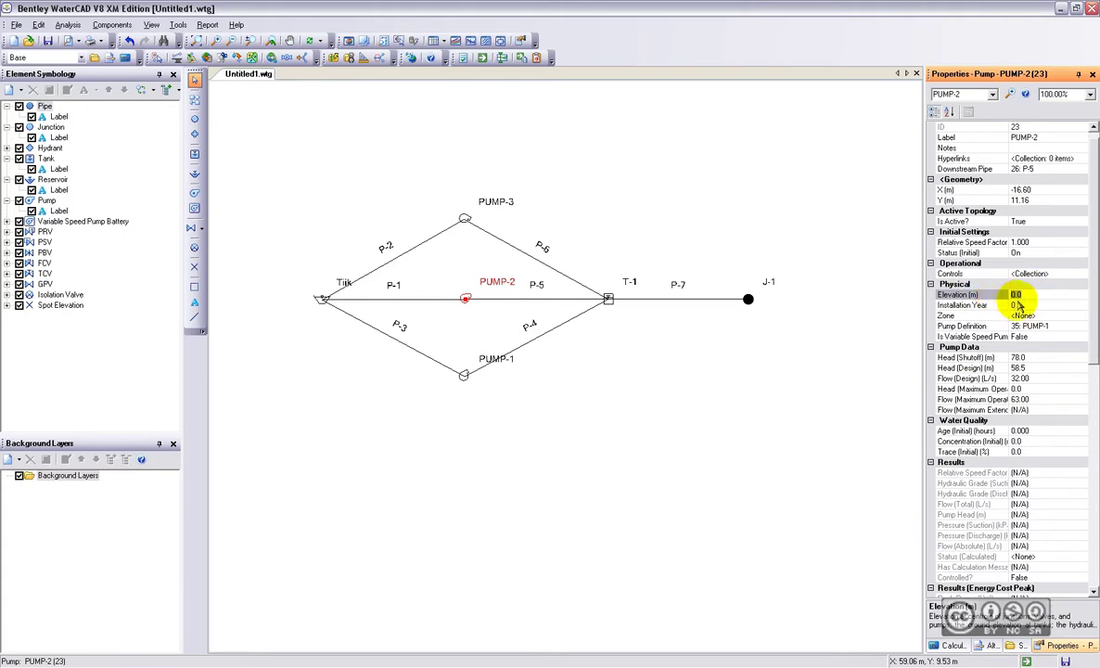
text(58)
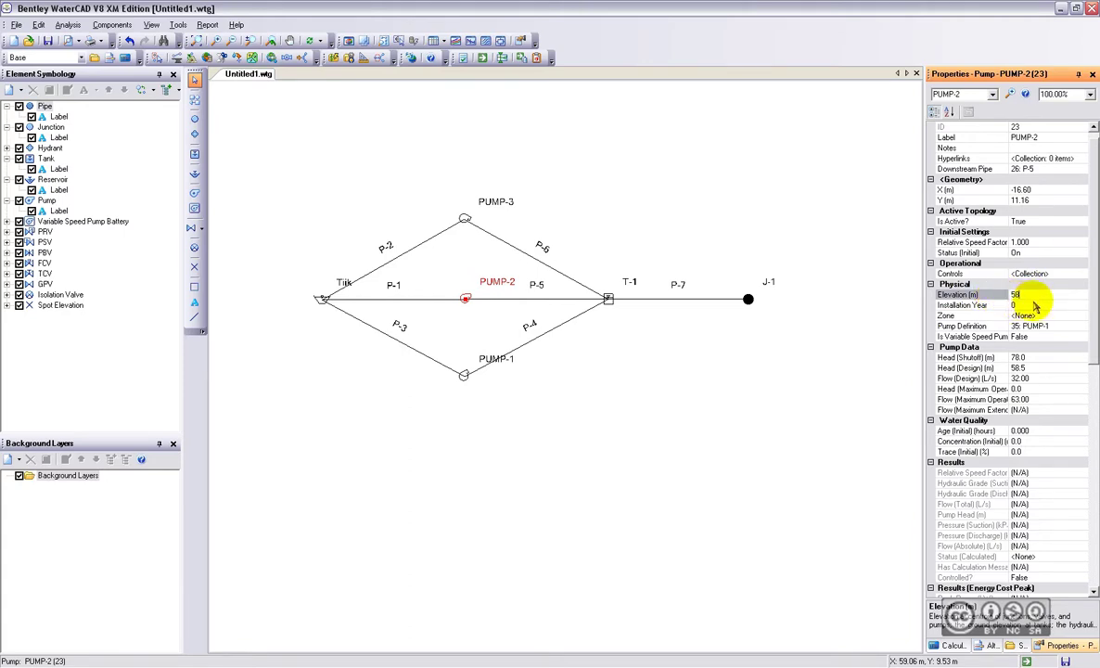
click(464, 220)
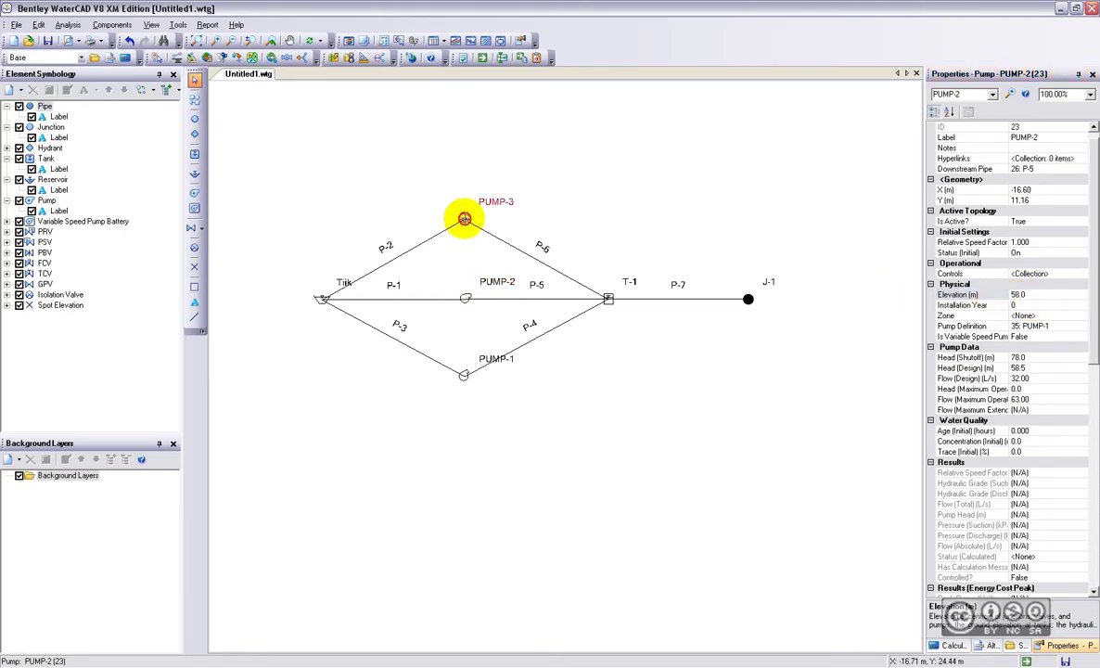
click(1037, 295)
click(1014, 295)
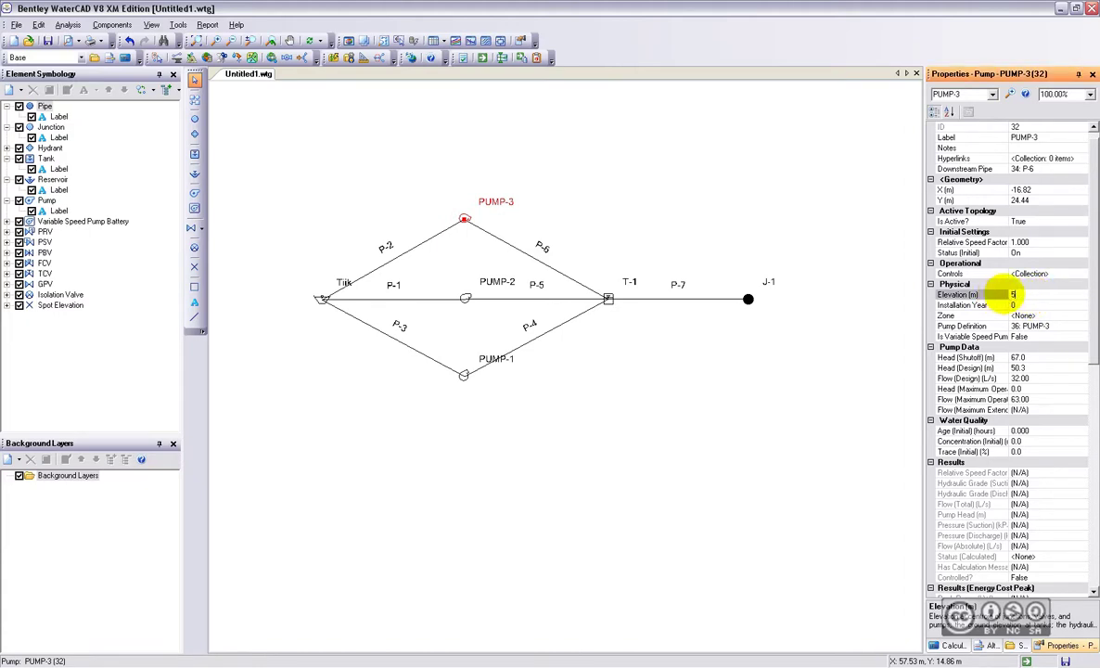
text(58)
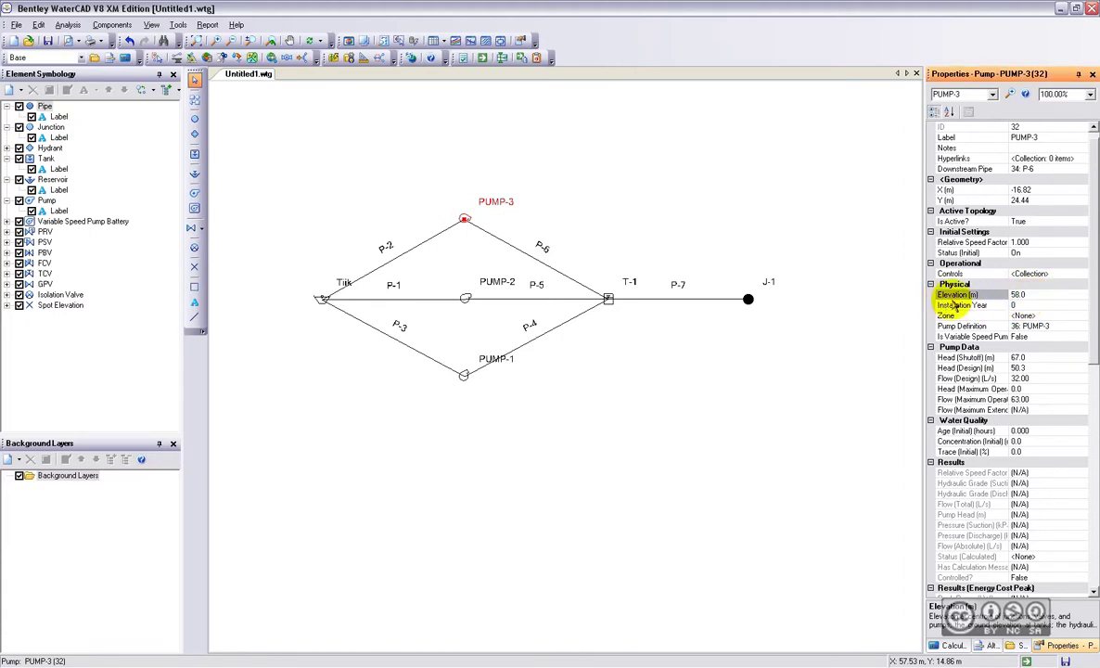
- Open the controls collection of PUMP-1 and look through the conditions, actions and control sets
click(464, 375)
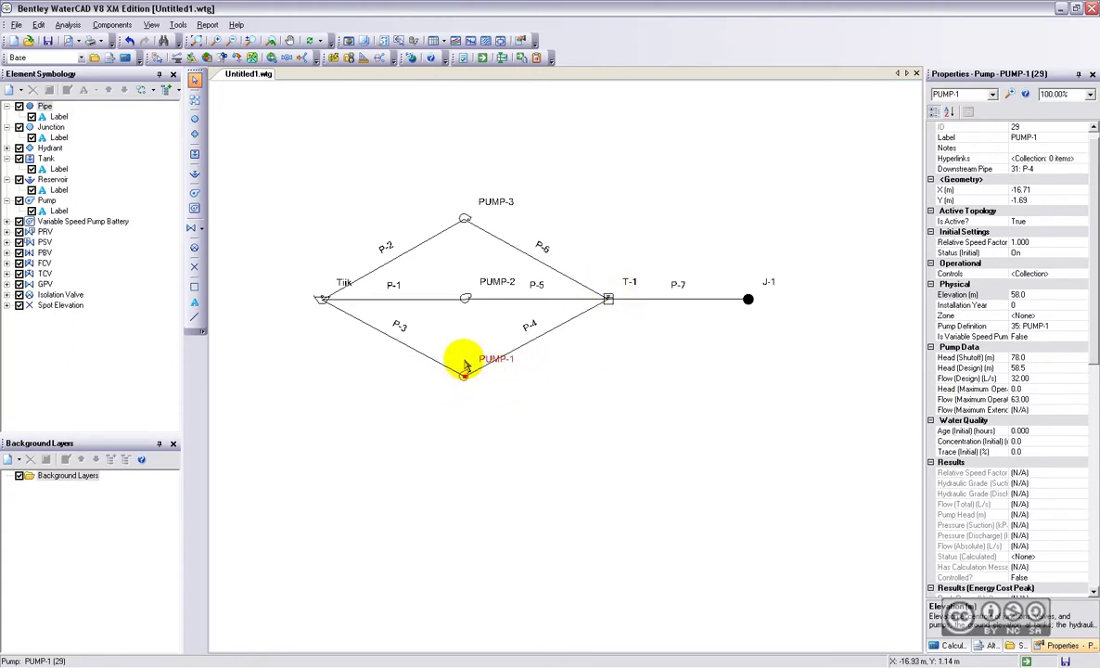
click(965, 273)
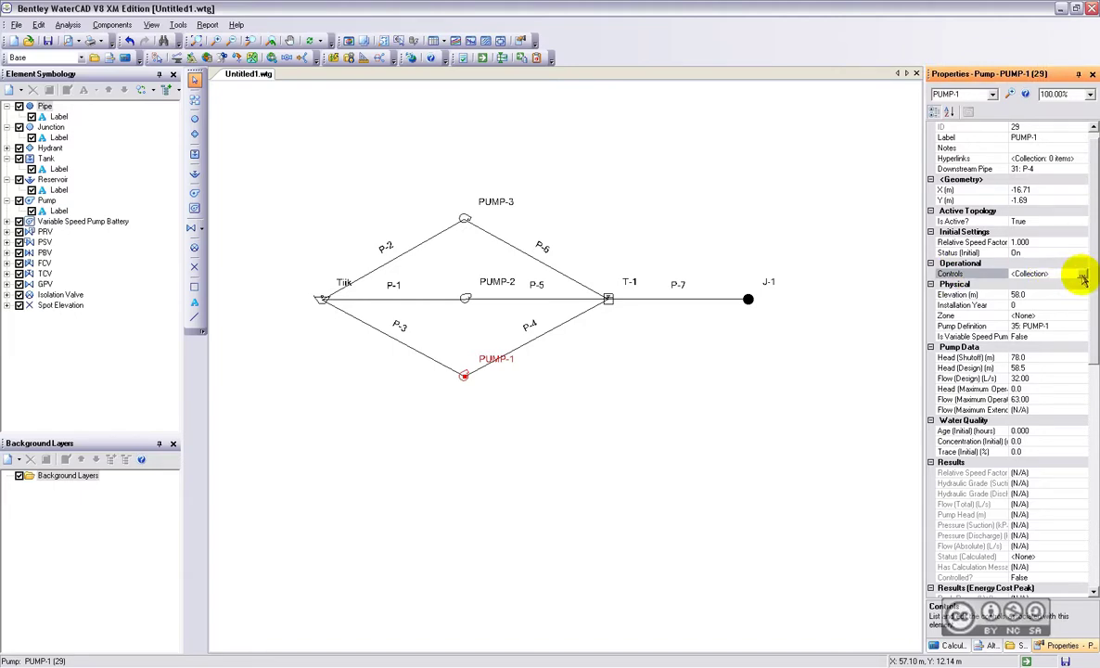
click(1083, 276)
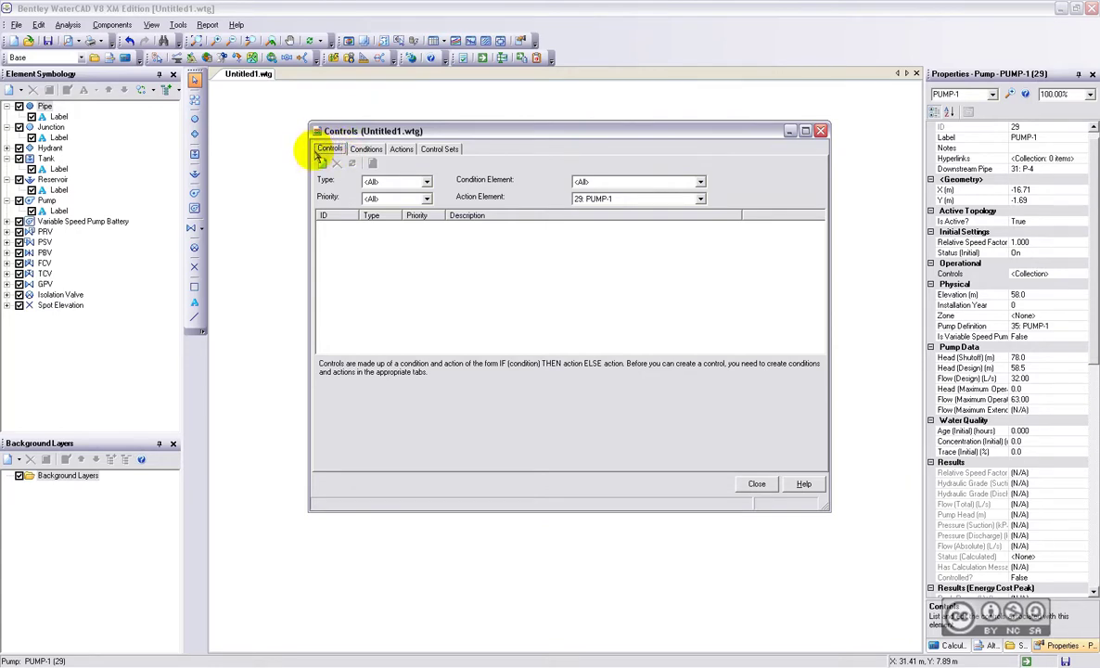
click(363, 151)
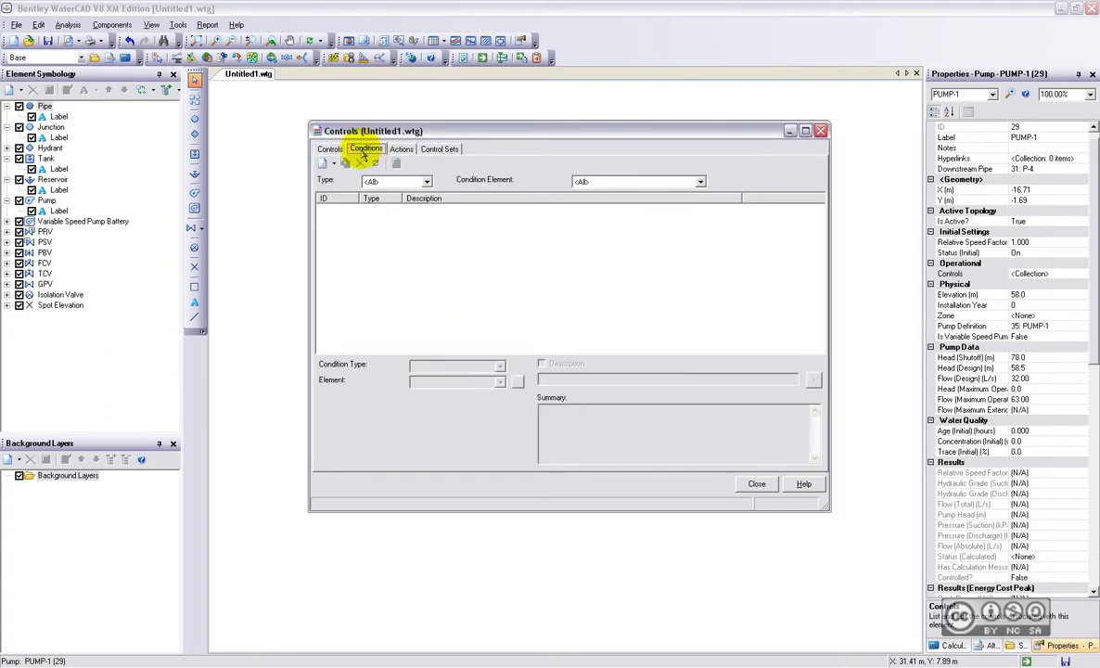
click(402, 151)
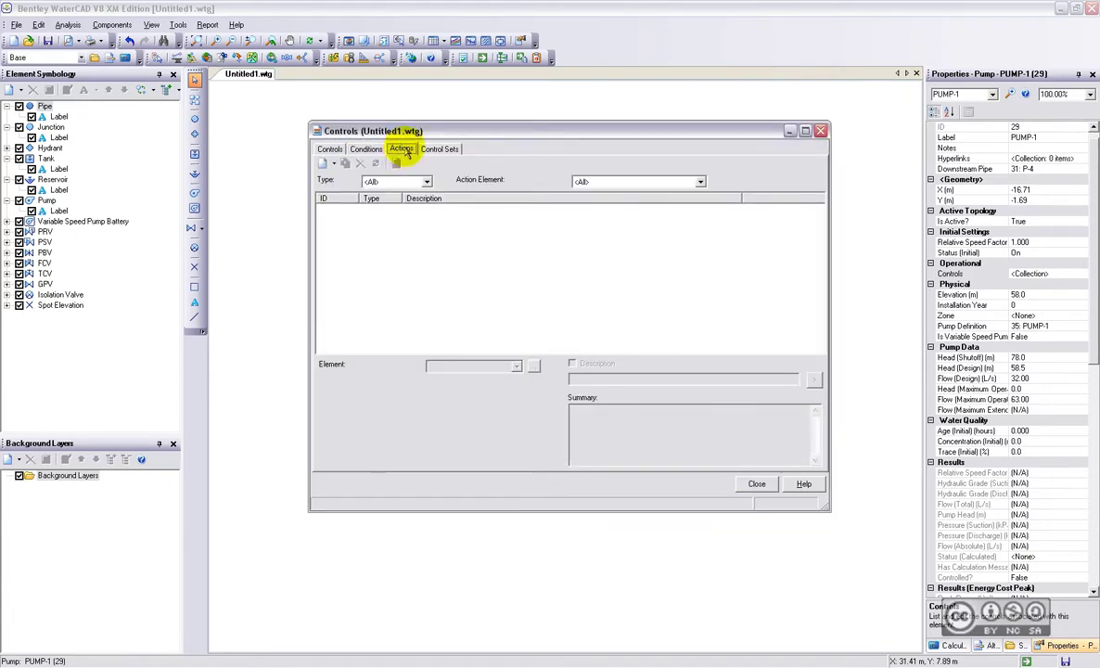
click(441, 151)
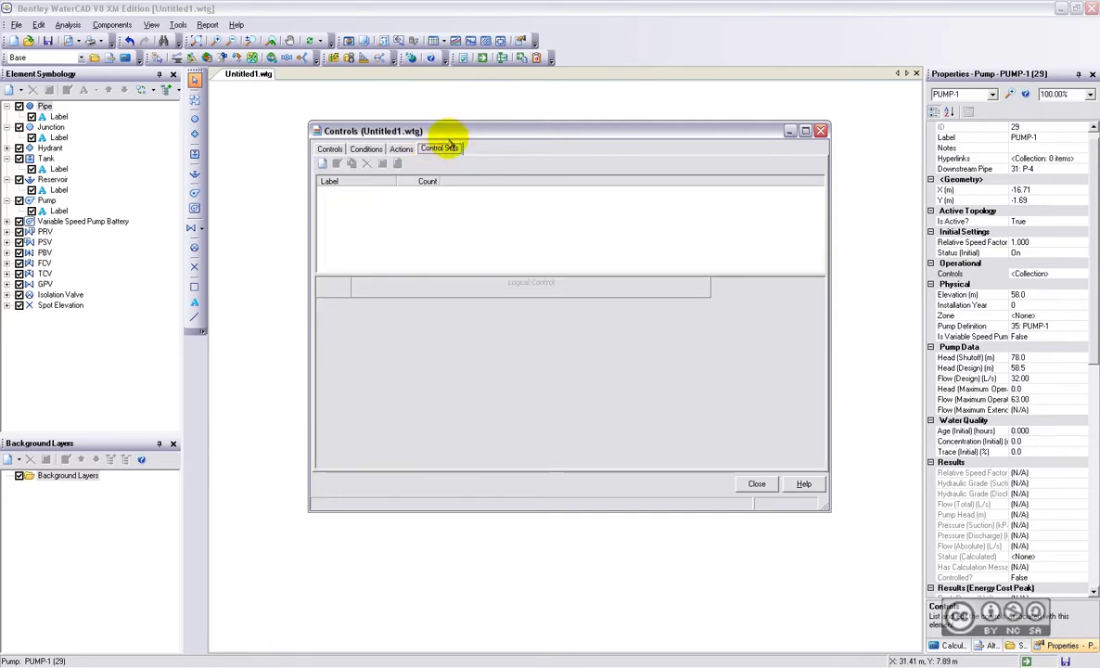
- Create a simple control action for PUMP-1, picked from the drawing, with the Pump Status attribute set to On
click(402, 151)
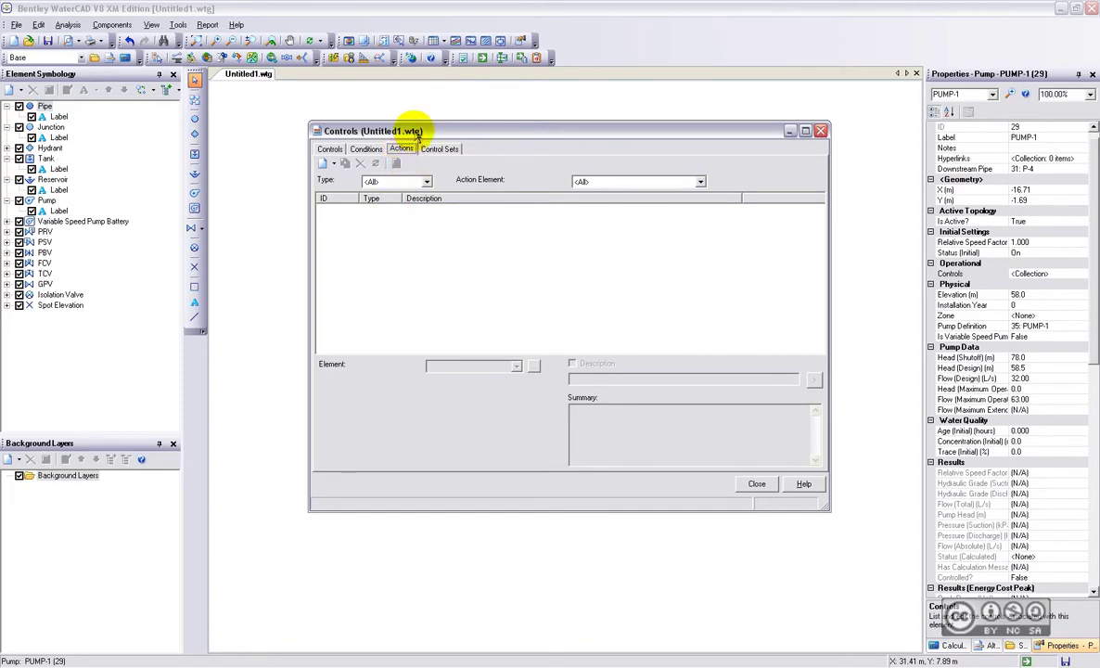
drag(415, 133, 434, 137)
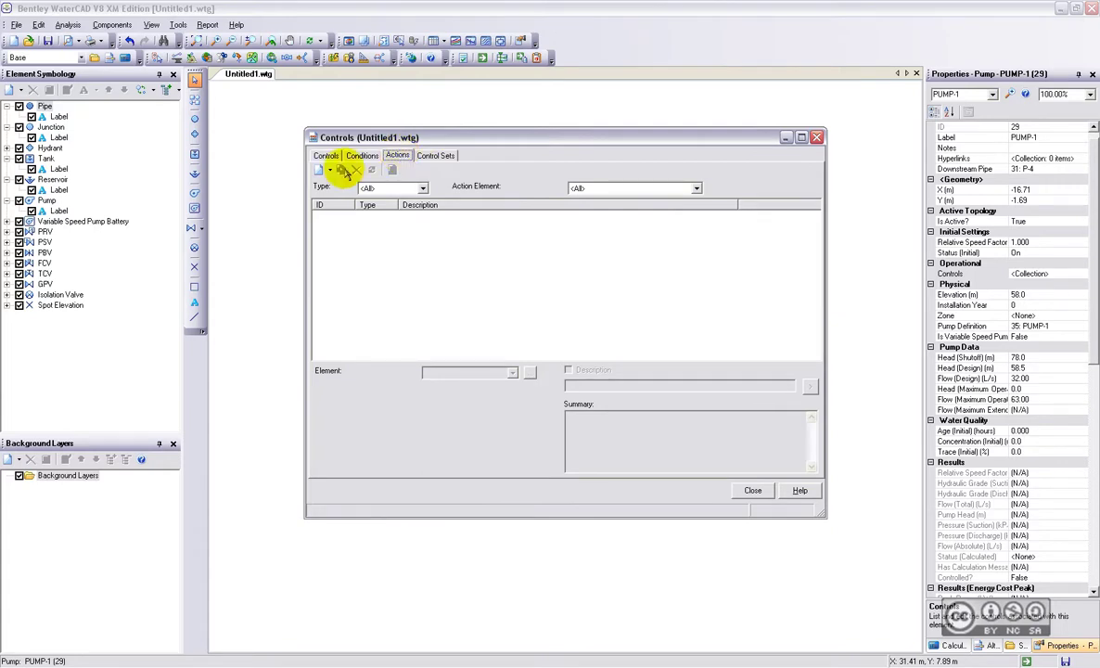
click(333, 172)
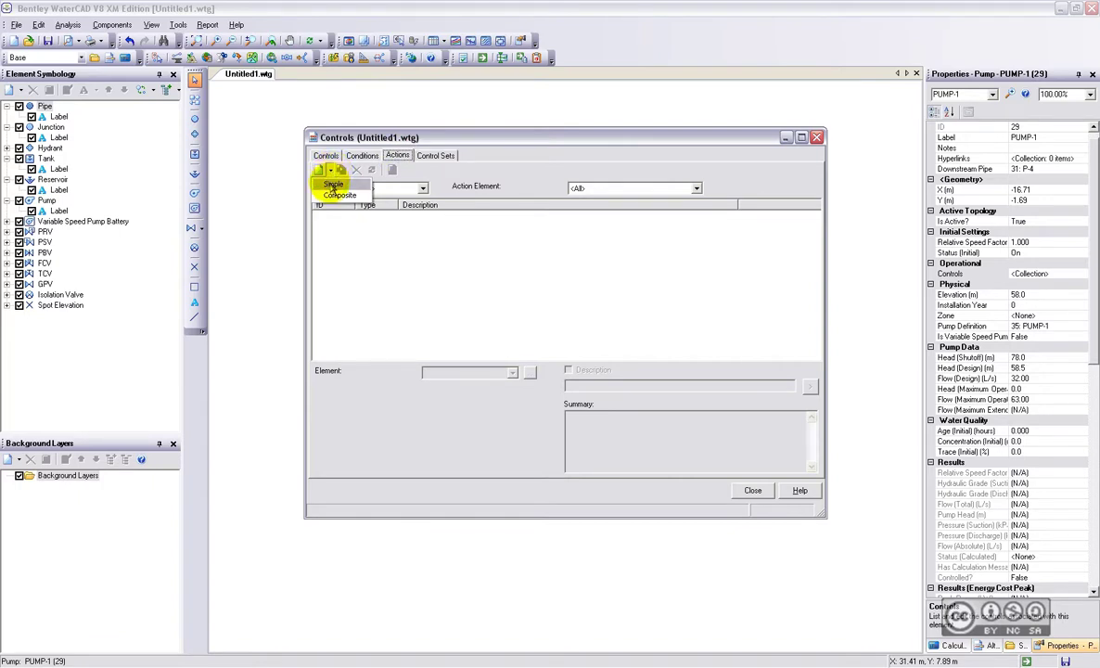
click(332, 184)
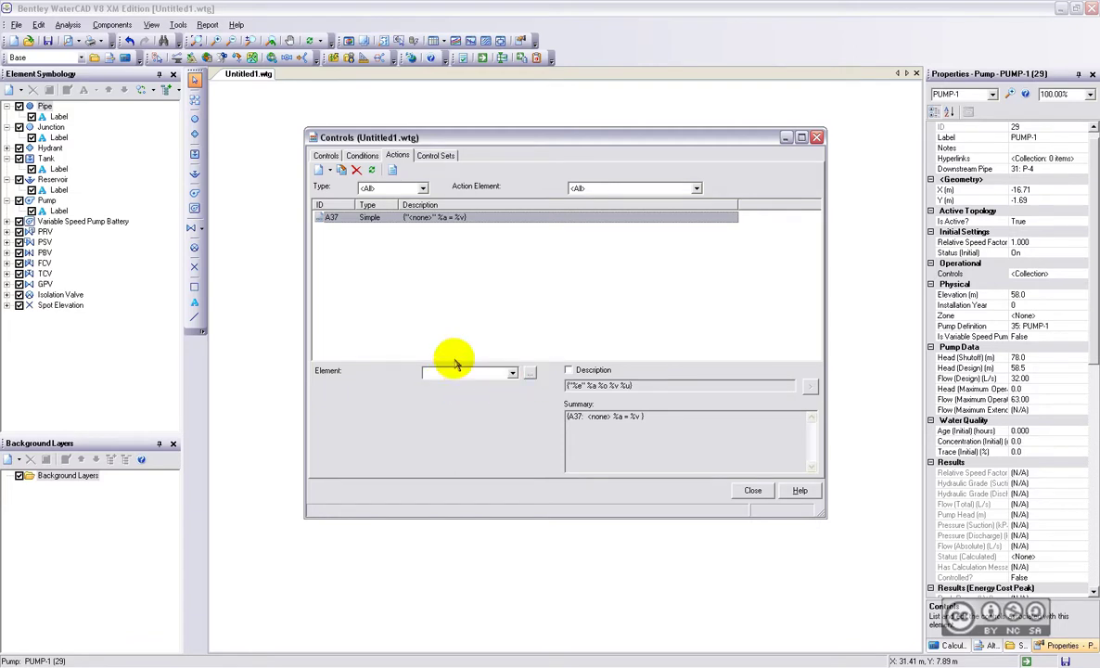
click(529, 373)
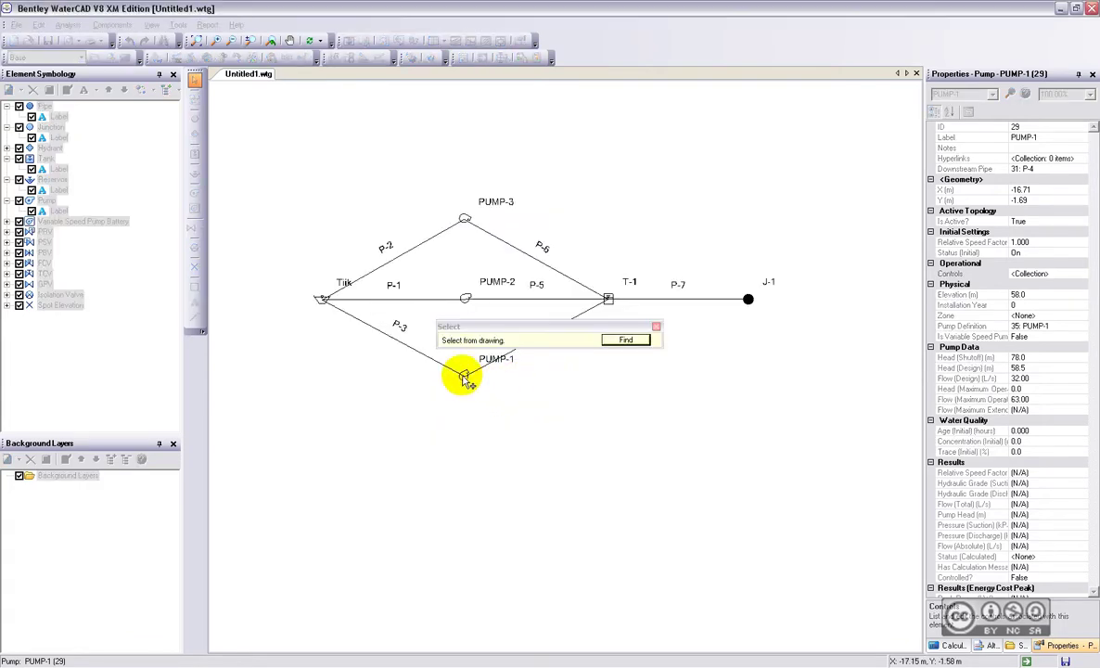
click(467, 379)
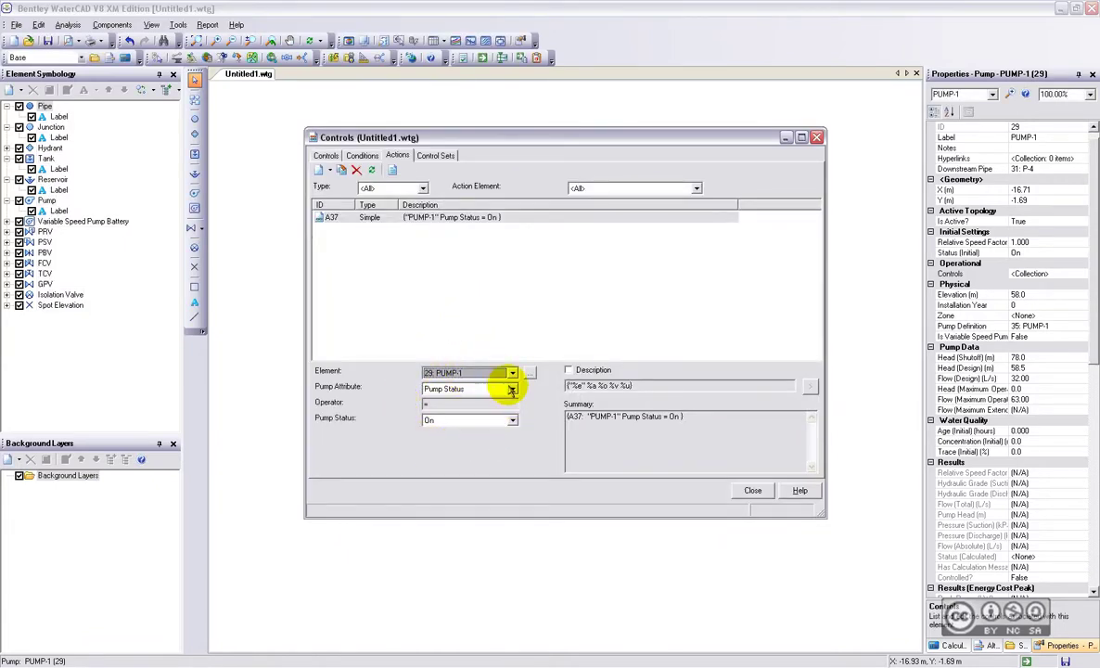
click(436, 390)
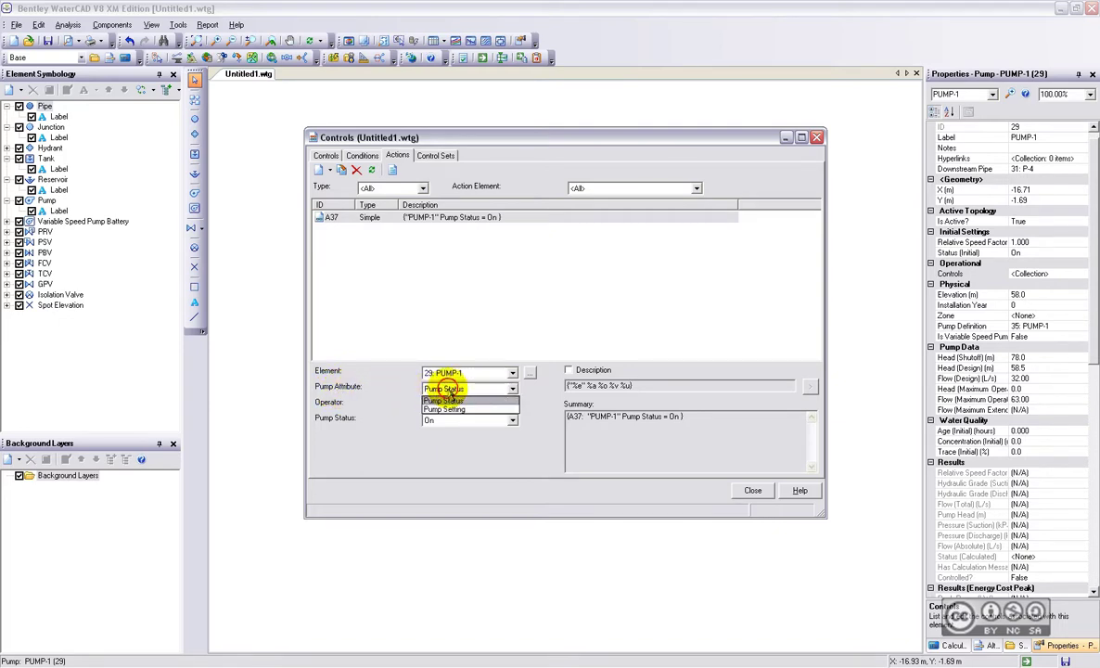
click(443, 390)
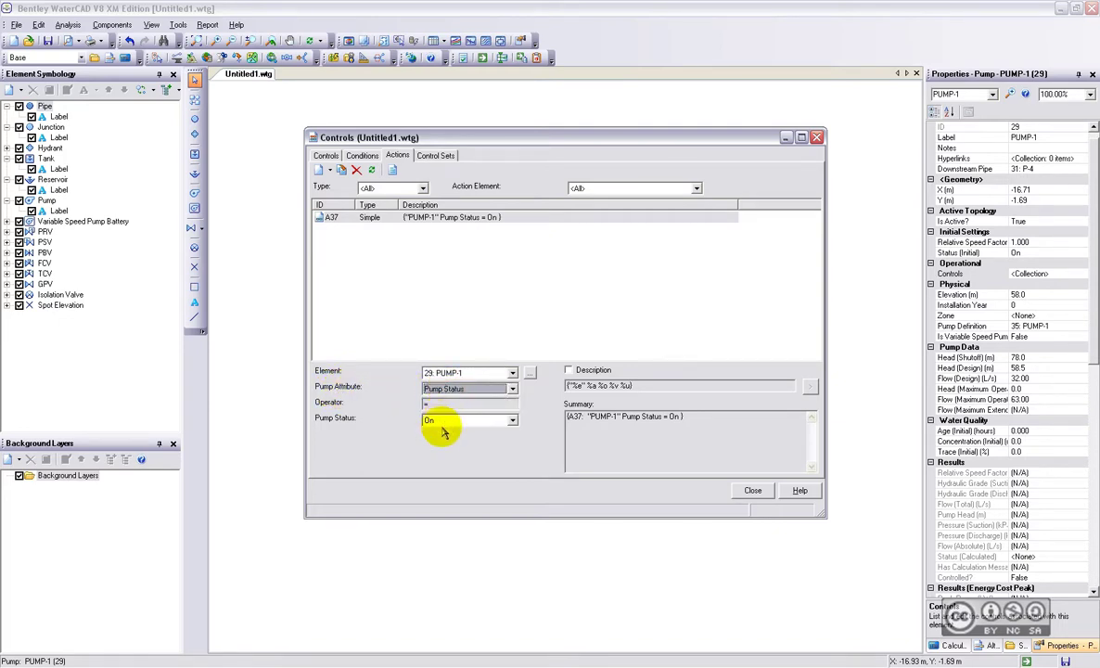
- Add a second simple action for PUMP-1 that sets its Pump Status to Off
click(329, 170)
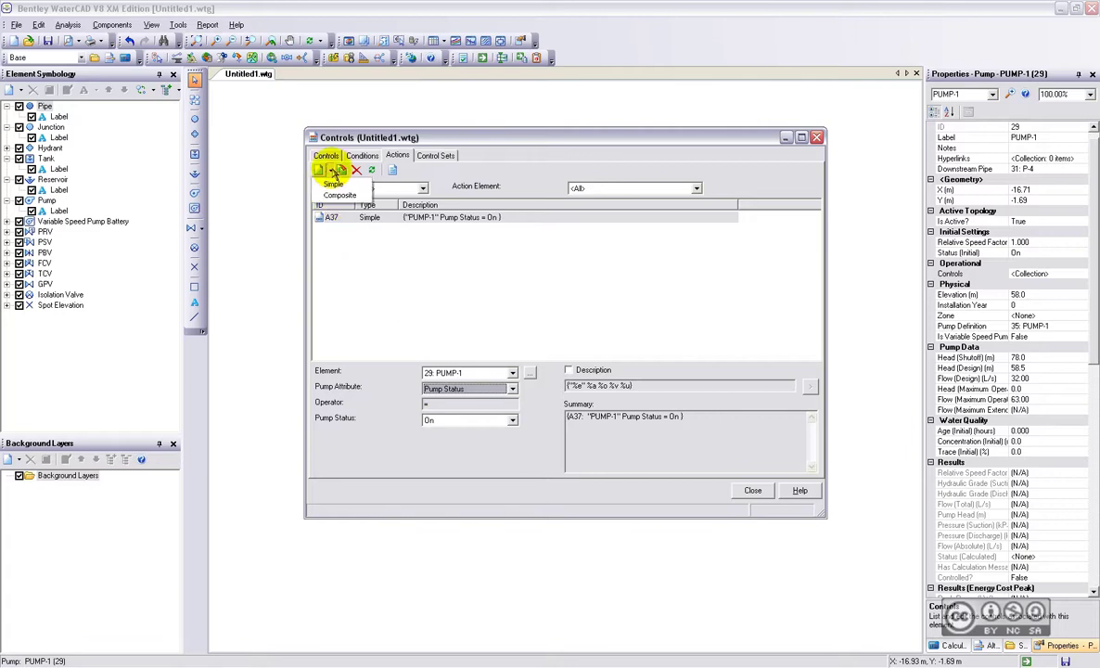
click(327, 185)
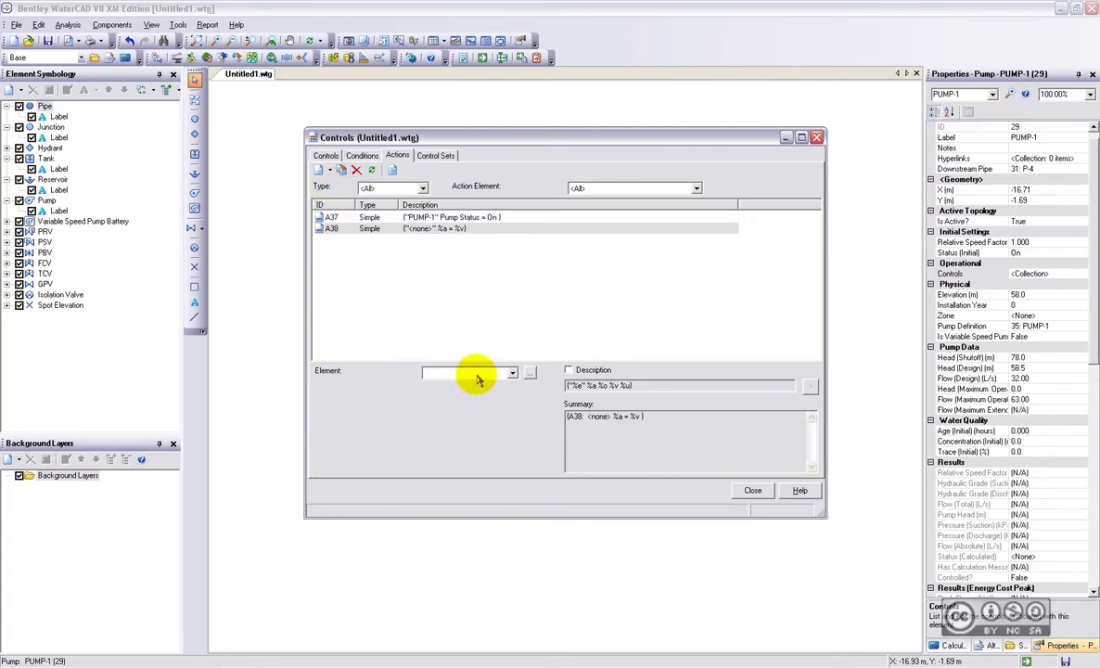
click(512, 373)
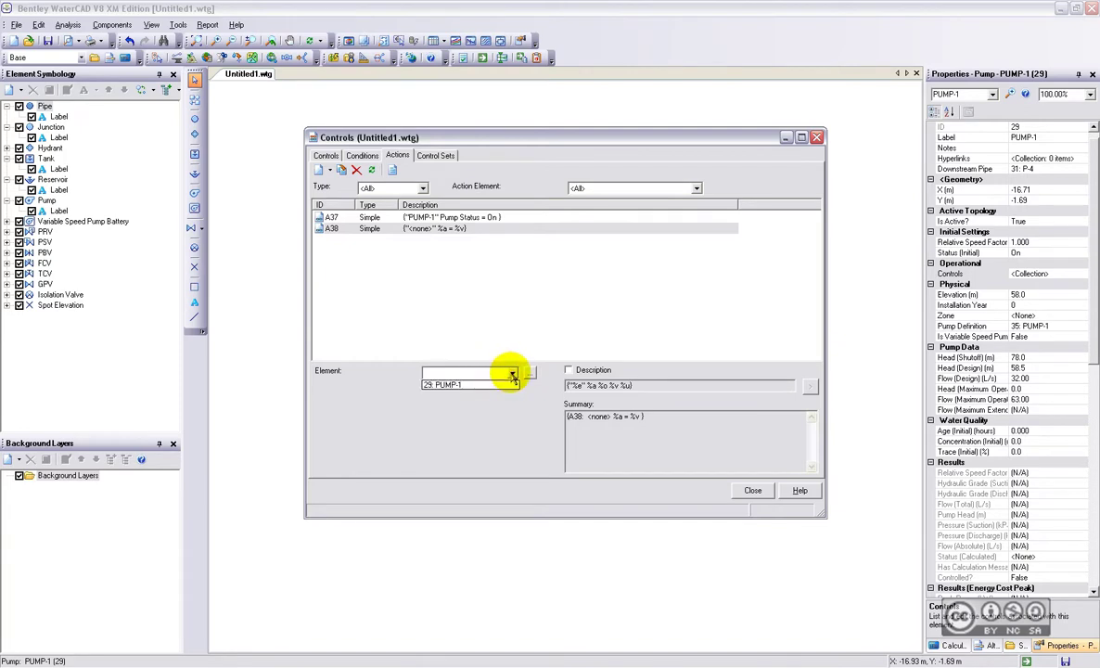
click(450, 385)
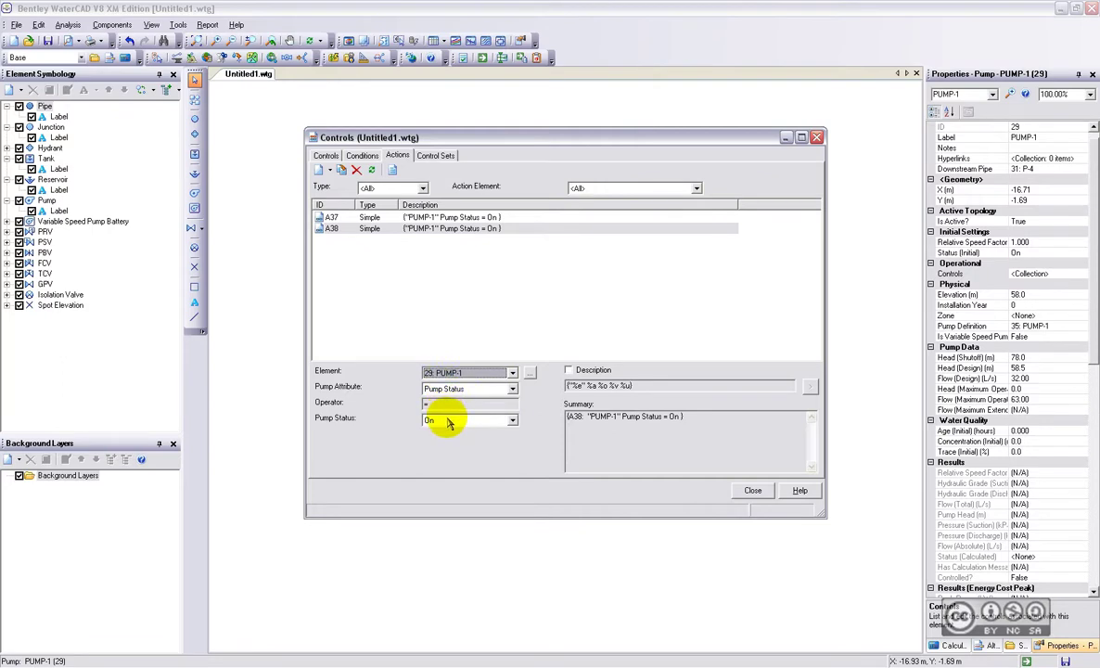
click(448, 421)
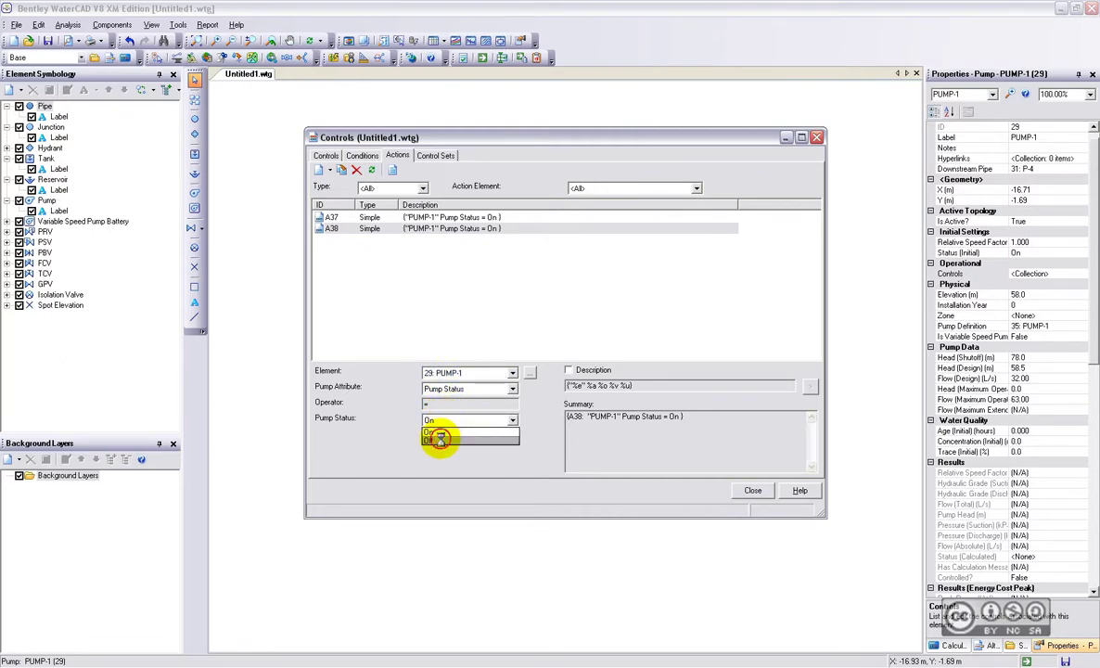
click(440, 440)
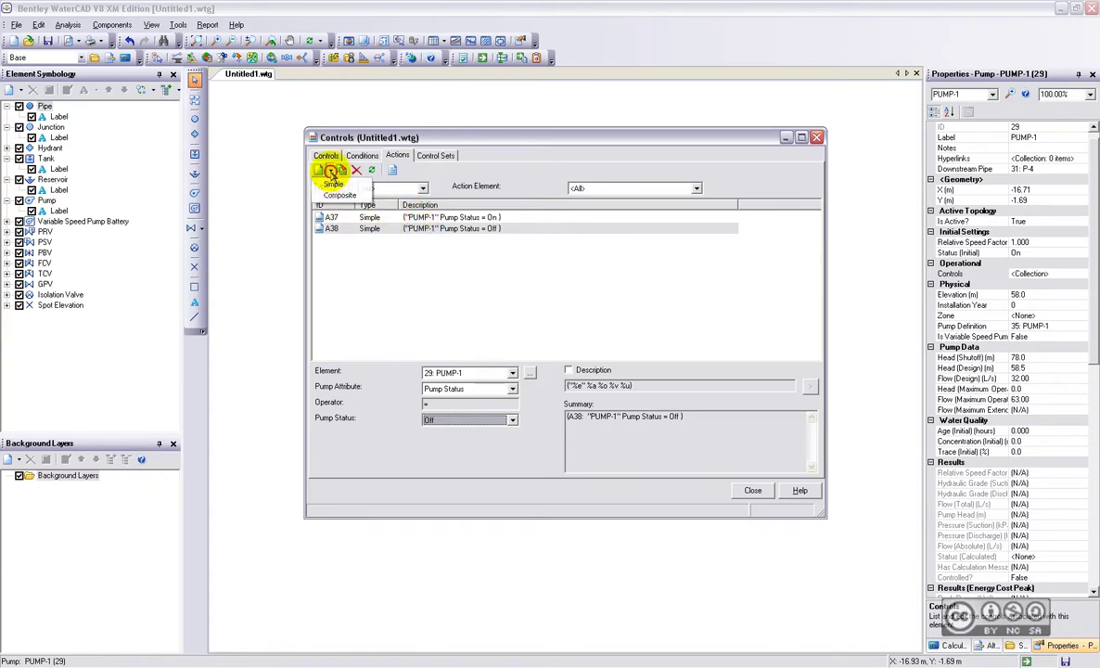
- Add a simple action for PUMP-2, picked from the drawing, that sets its Pump Status to On
click(330, 171)
click(333, 184)
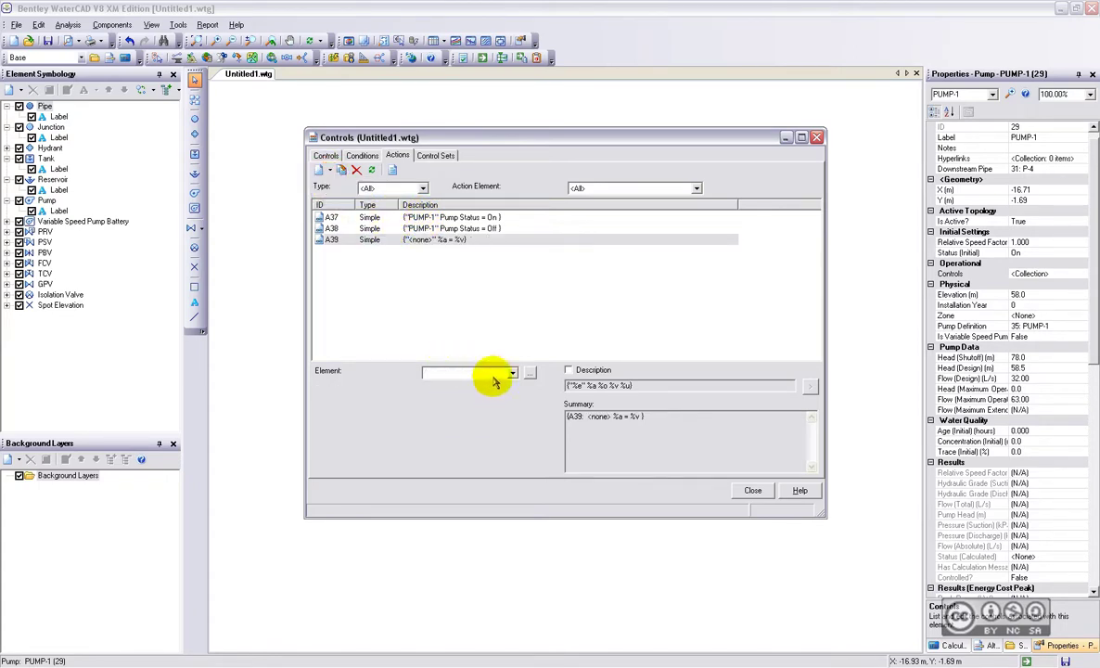
click(529, 373)
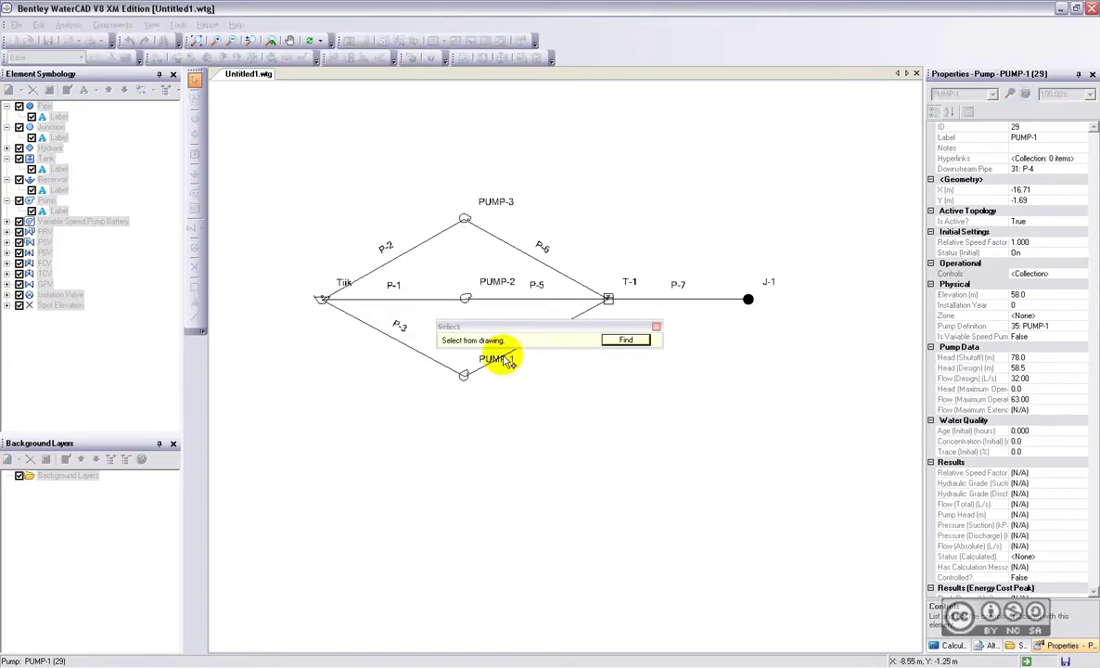
click(467, 299)
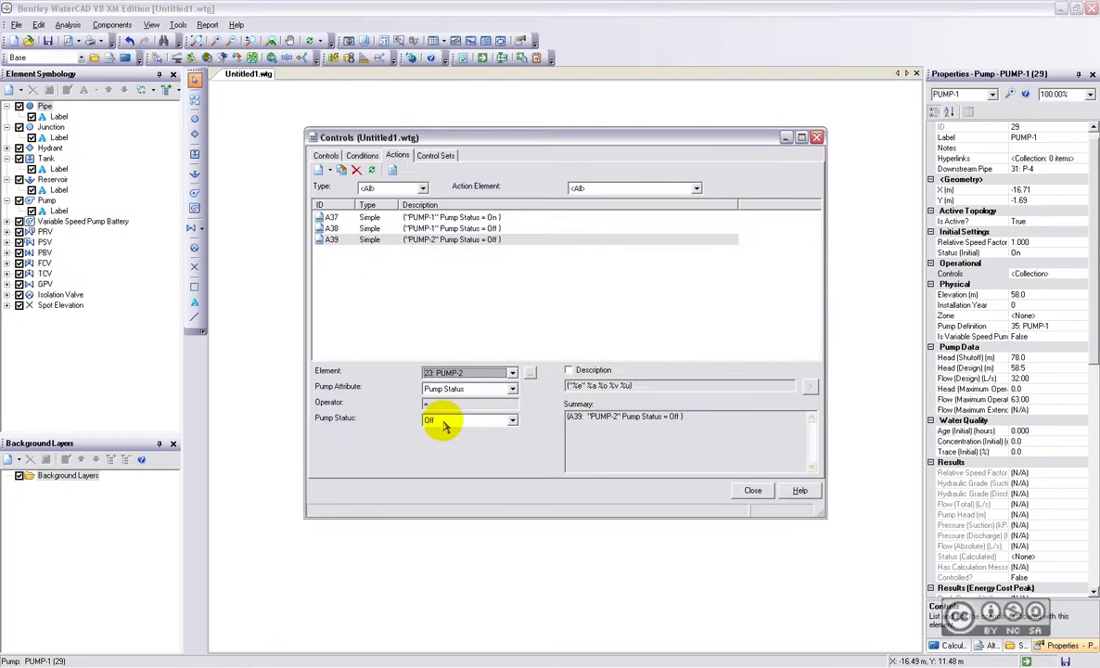
click(438, 420)
click(441, 433)
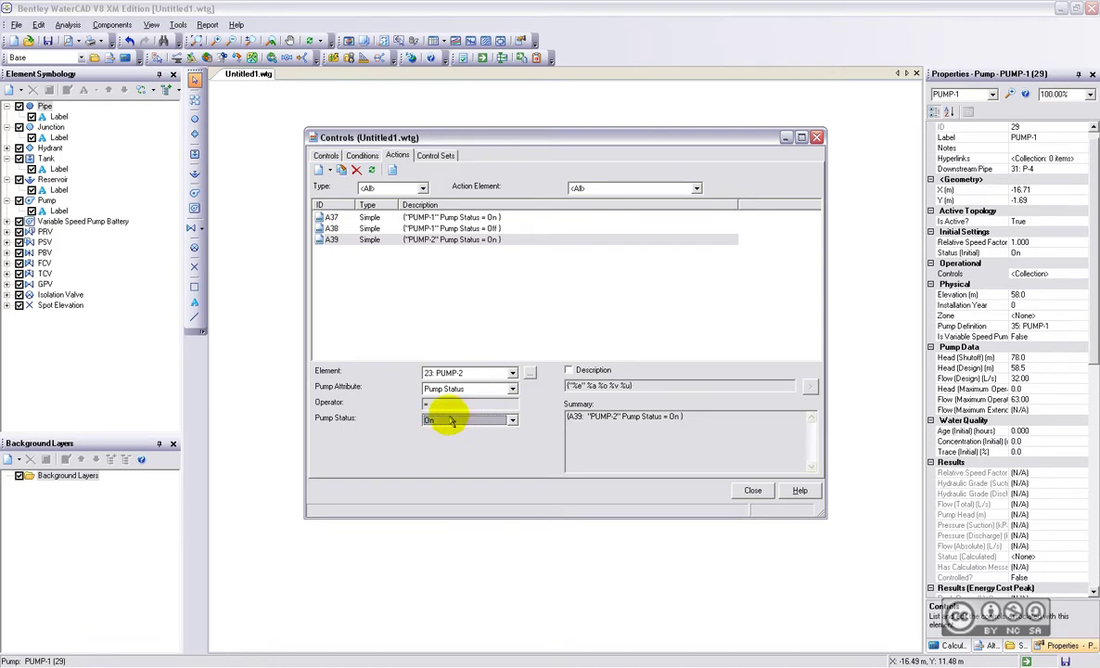
- Add another simple action for PUMP-2 that sets its Pump Status to Off
click(325, 170)
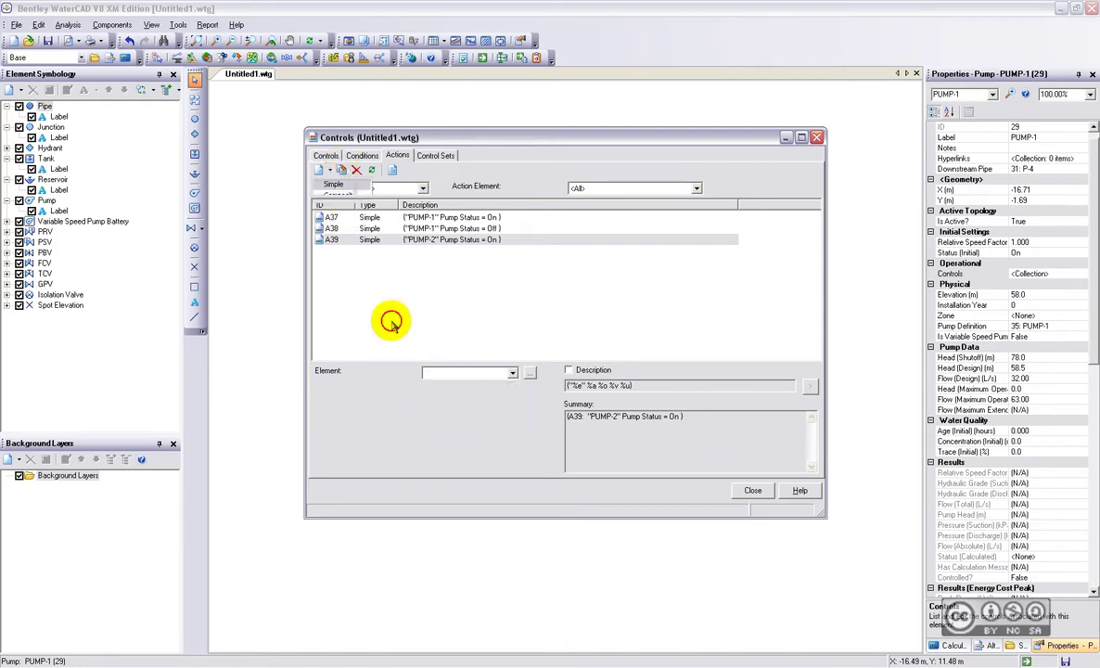
click(492, 373)
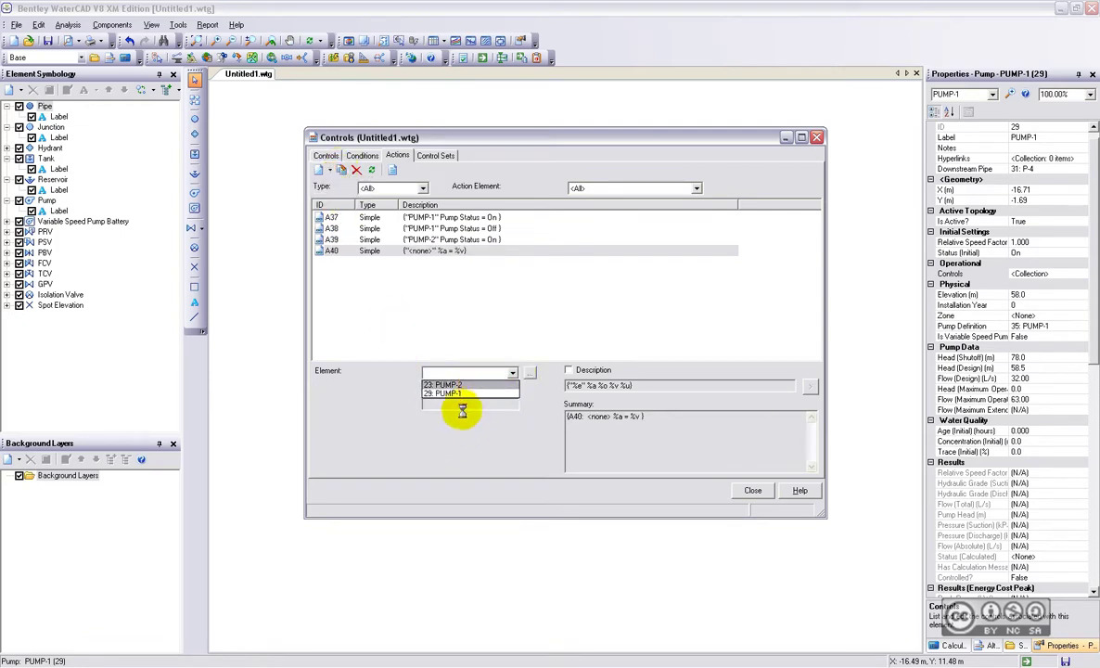
click(453, 384)
click(461, 421)
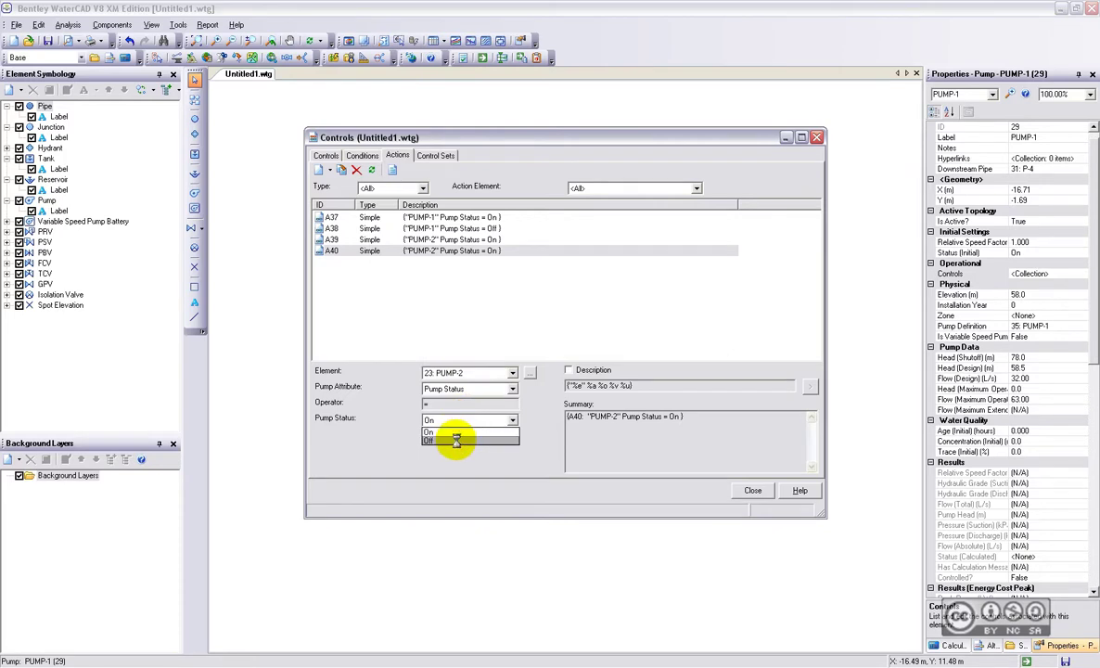
click(455, 440)
- Add a simple action for PUMP-3, picked from the drawing, that sets its Pump Status to On
click(329, 172)
click(326, 179)
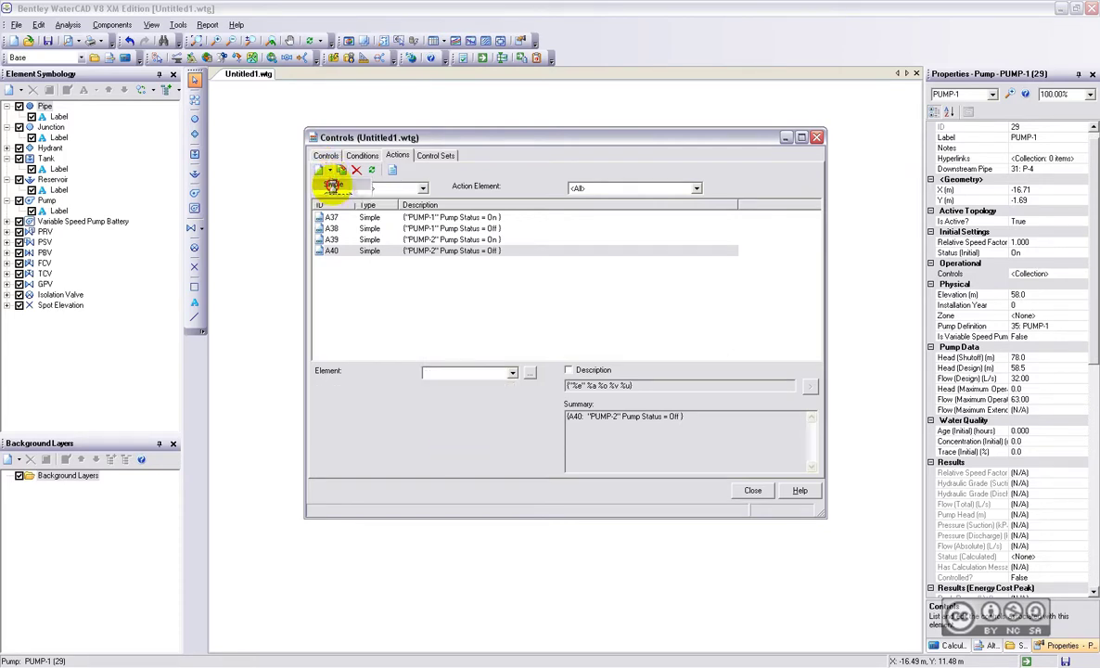
click(529, 373)
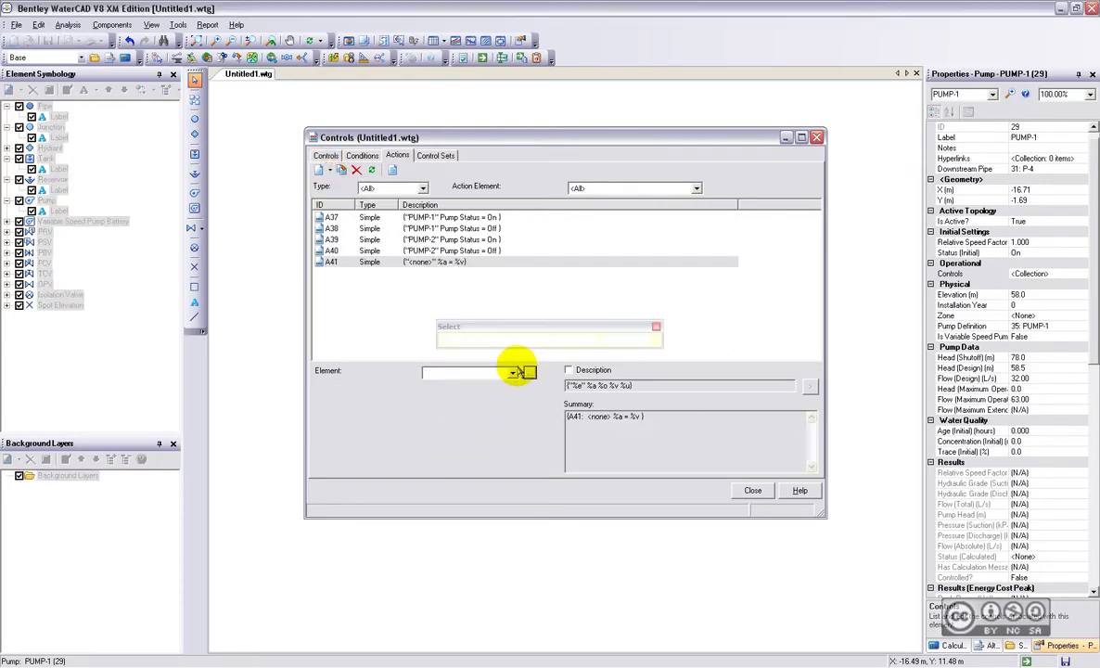
click(463, 225)
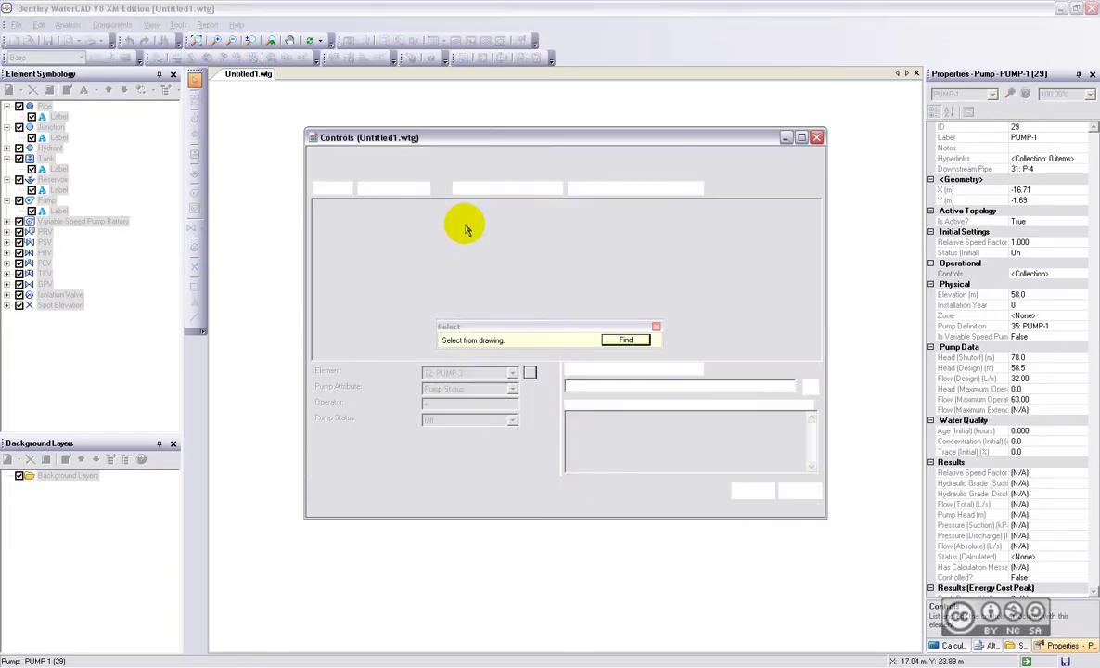
click(452, 420)
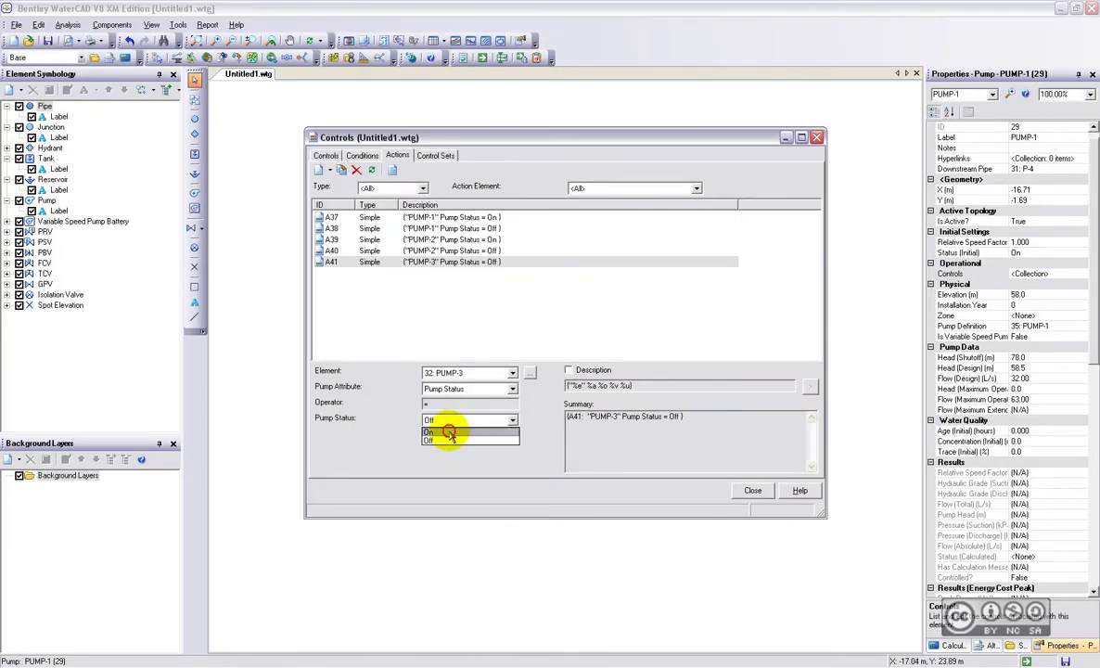
click(451, 430)
- Add another simple action for PUMP-3 that sets its Pump Status to Off
click(329, 170)
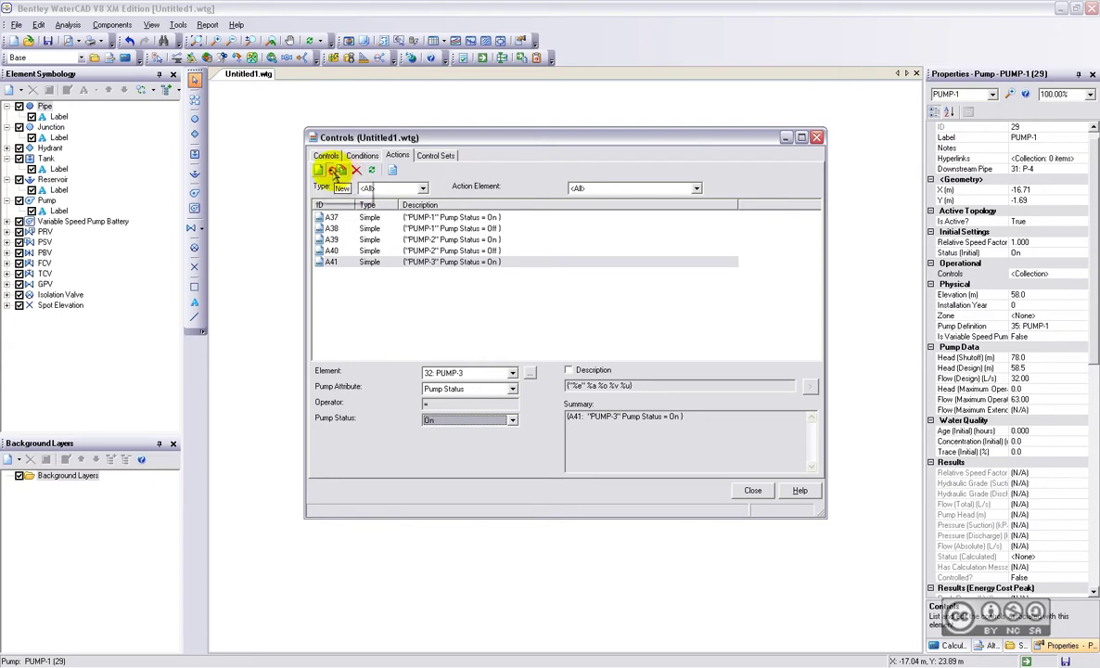
click(326, 181)
click(511, 372)
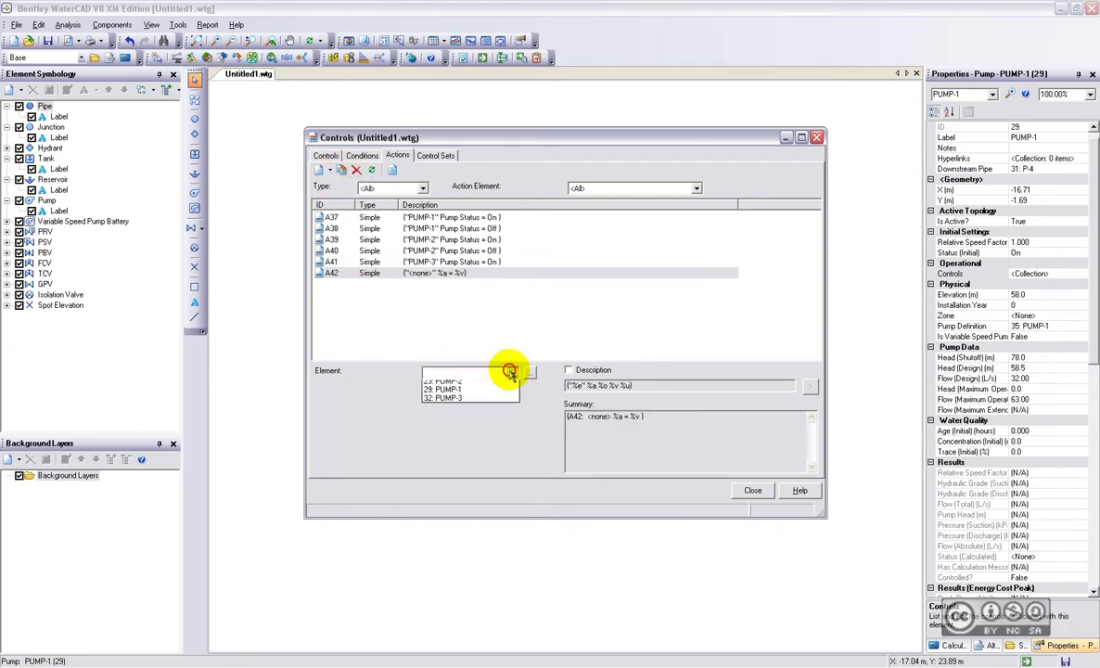
click(480, 402)
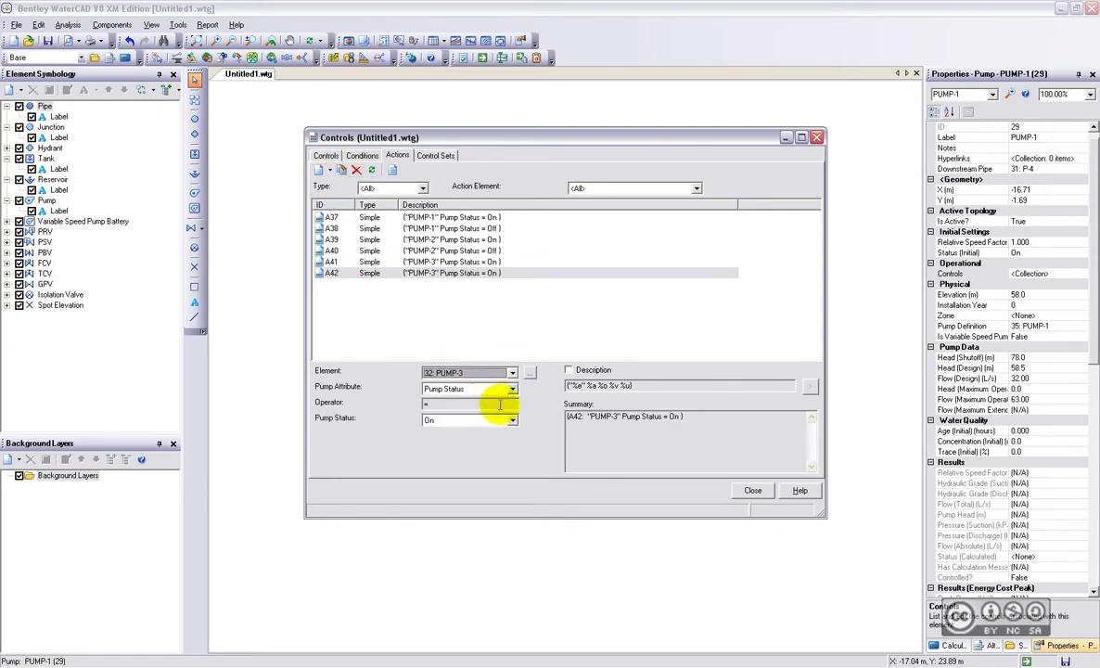
click(513, 420)
click(477, 441)
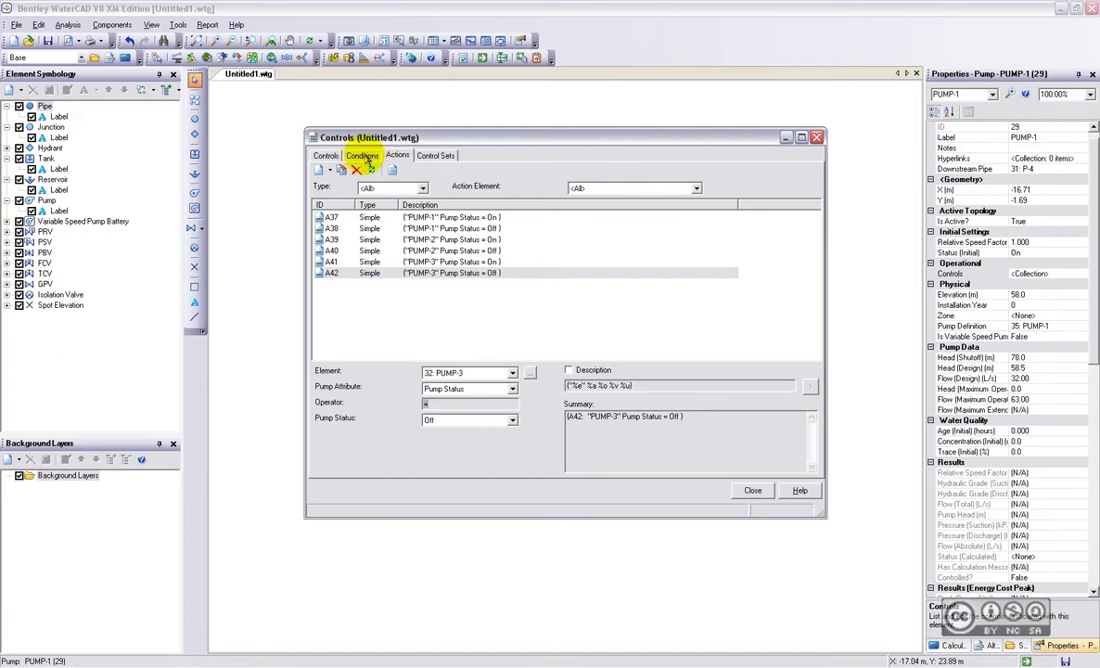
- Create a simple control condition of type Element and pick tank T-1 from the drawing as its element
click(364, 156)
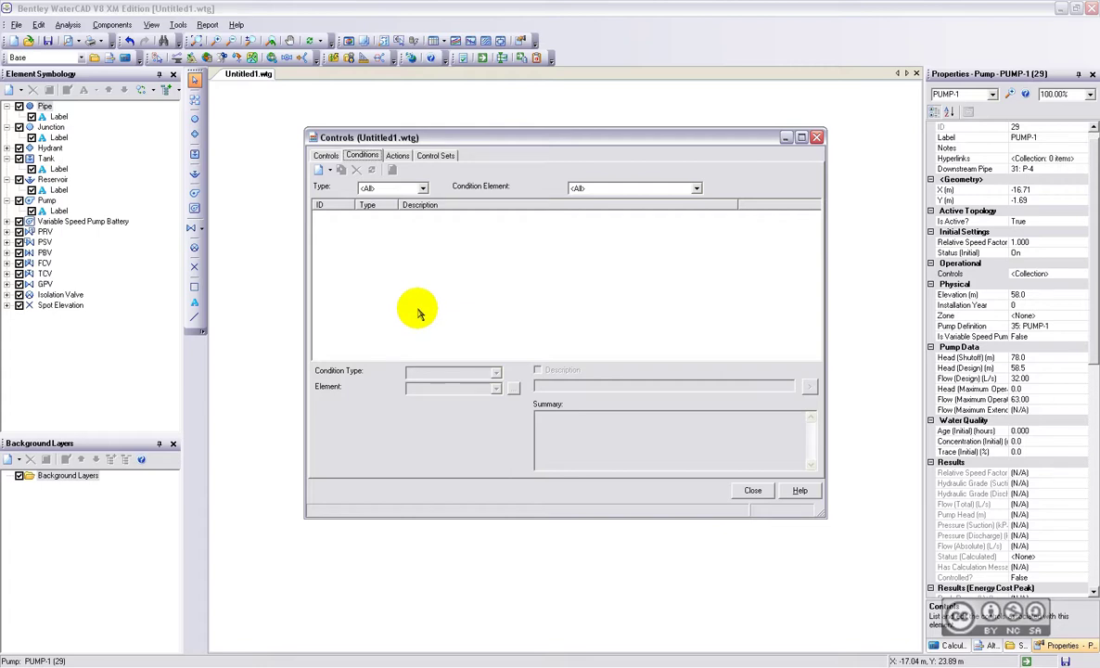
click(321, 170)
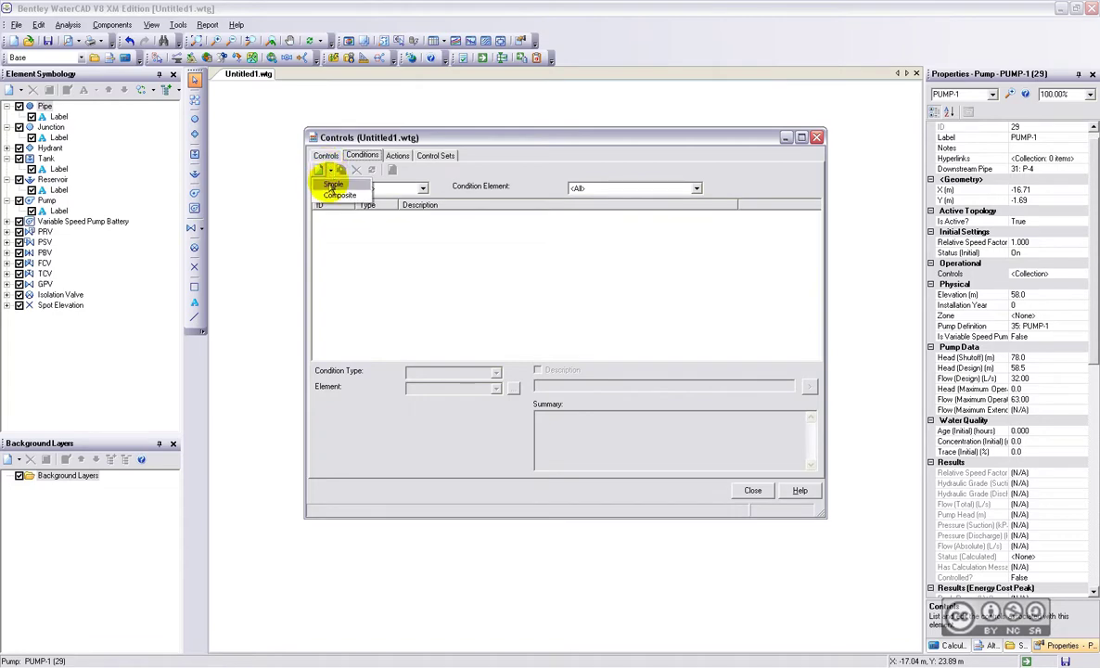
click(332, 185)
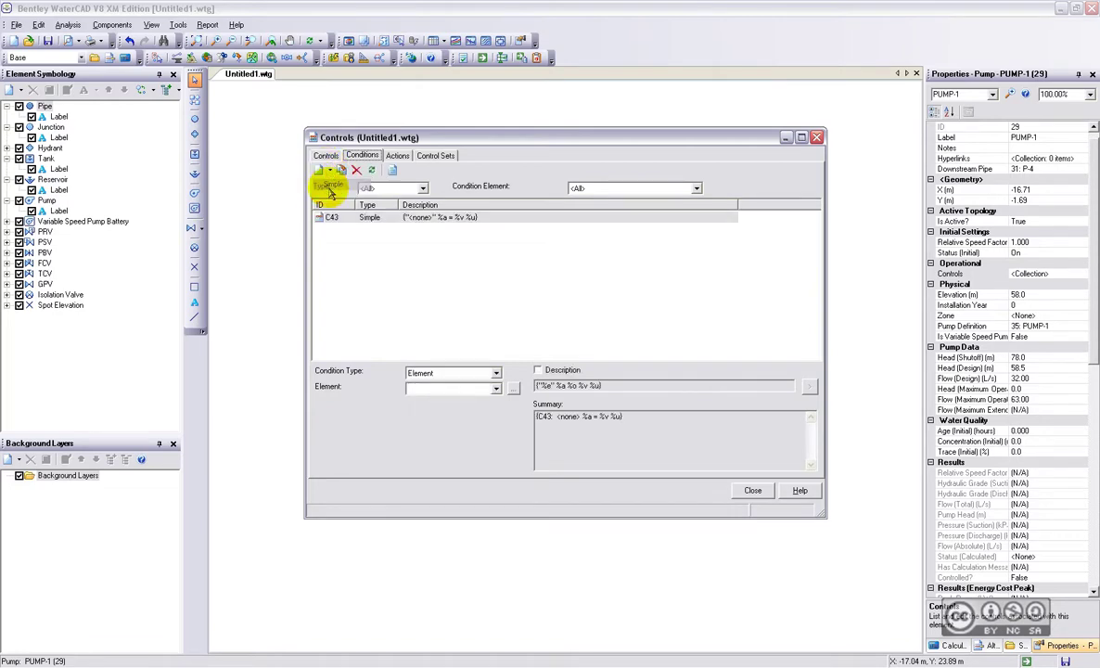
click(428, 373)
click(425, 372)
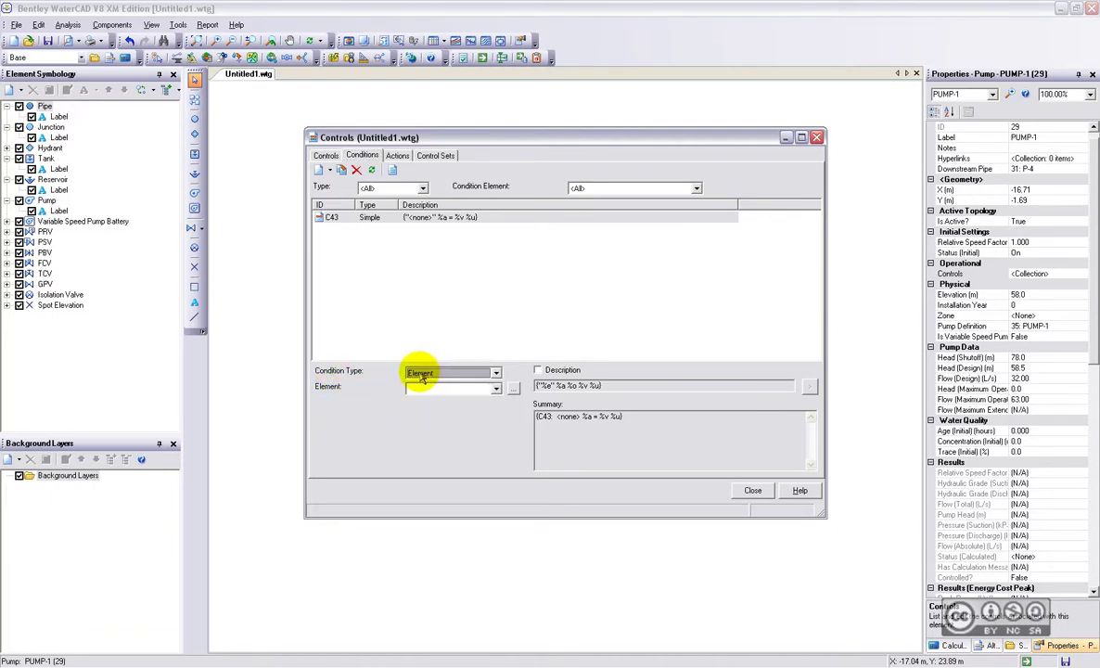
click(431, 390)
click(430, 393)
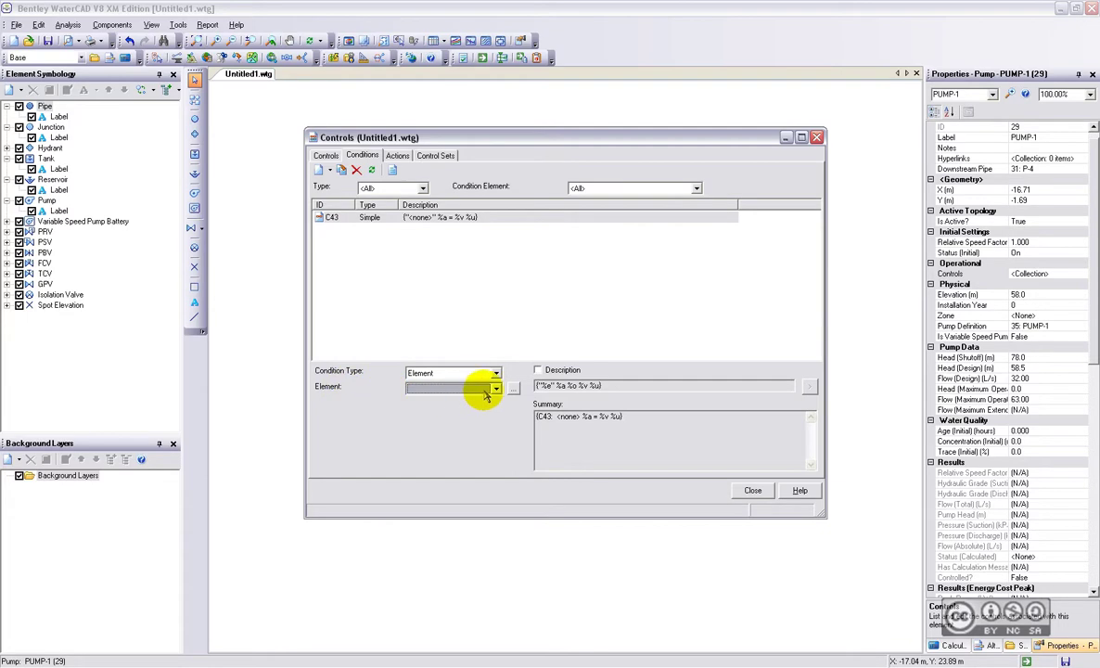
click(513, 389)
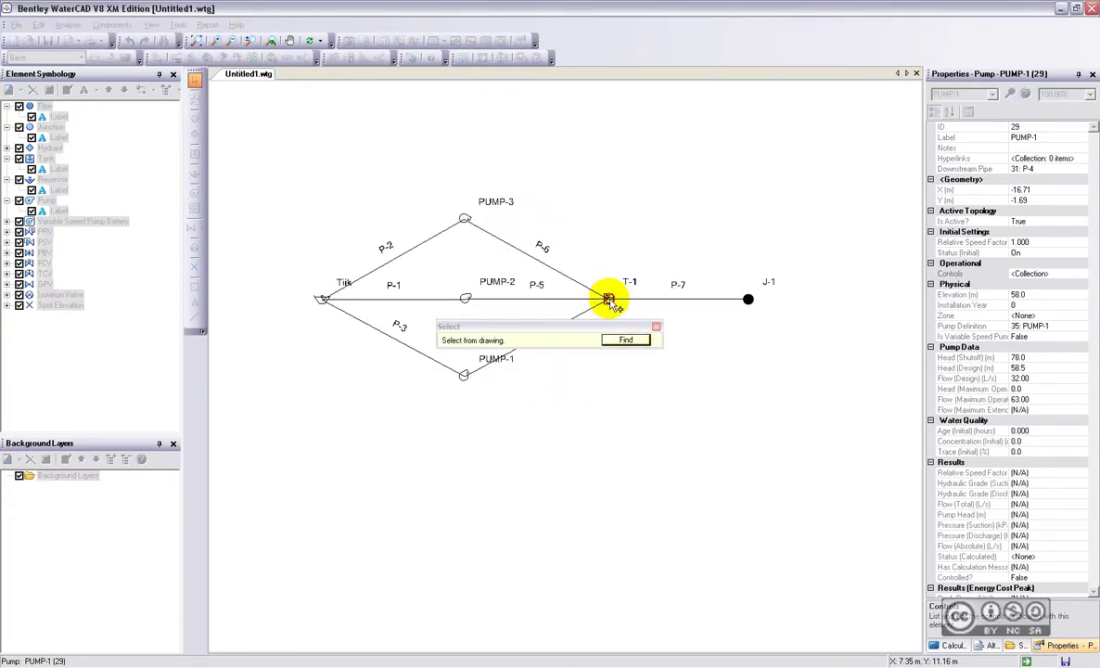
click(609, 300)
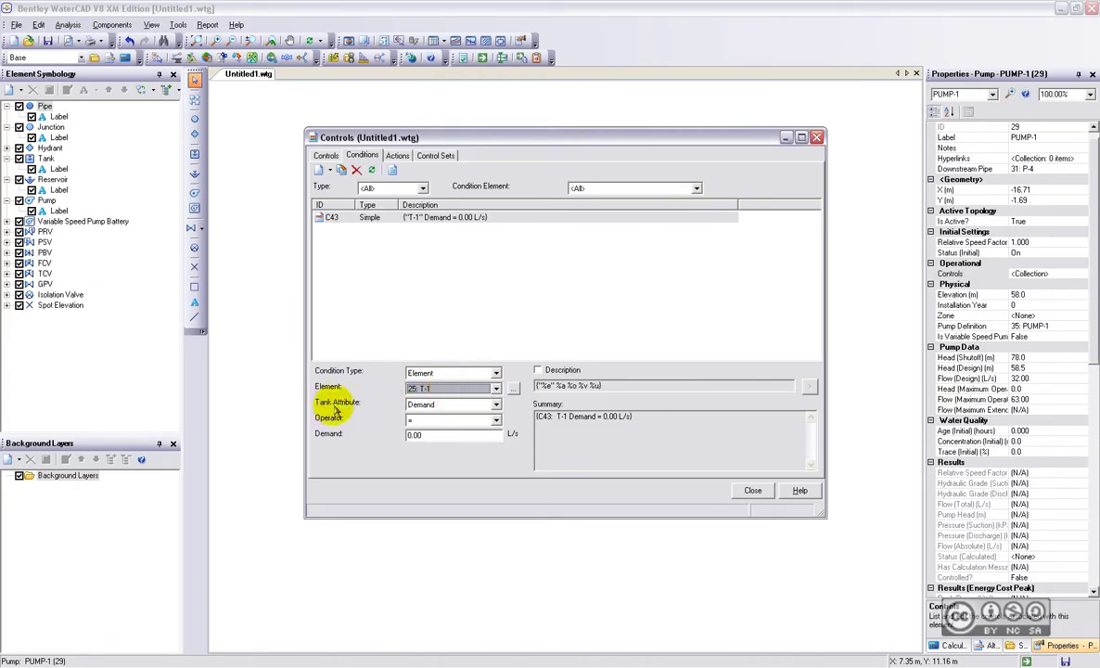
- Define the T-1 condition as Hydraulic Grade less than (<) 105.5 m
click(433, 410)
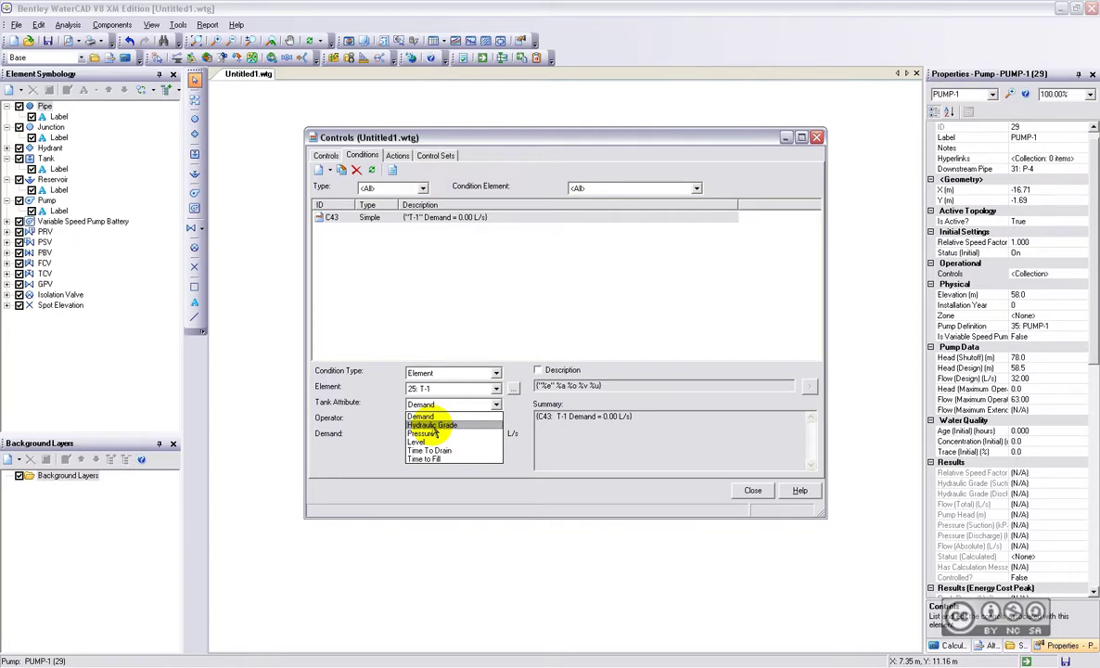
click(433, 426)
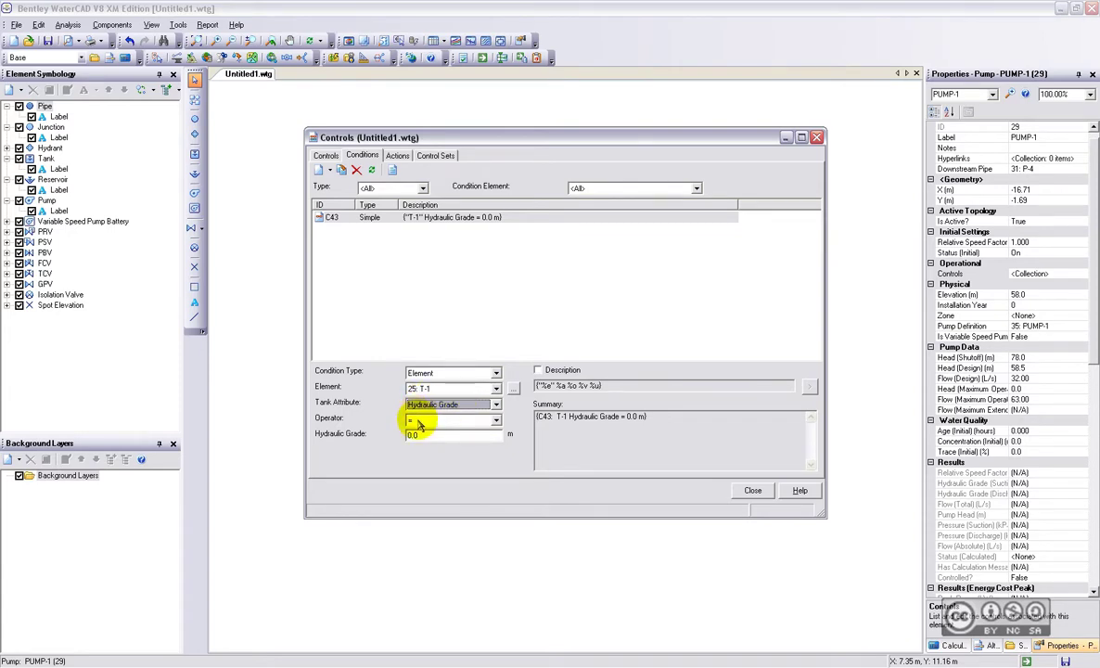
click(418, 421)
click(415, 440)
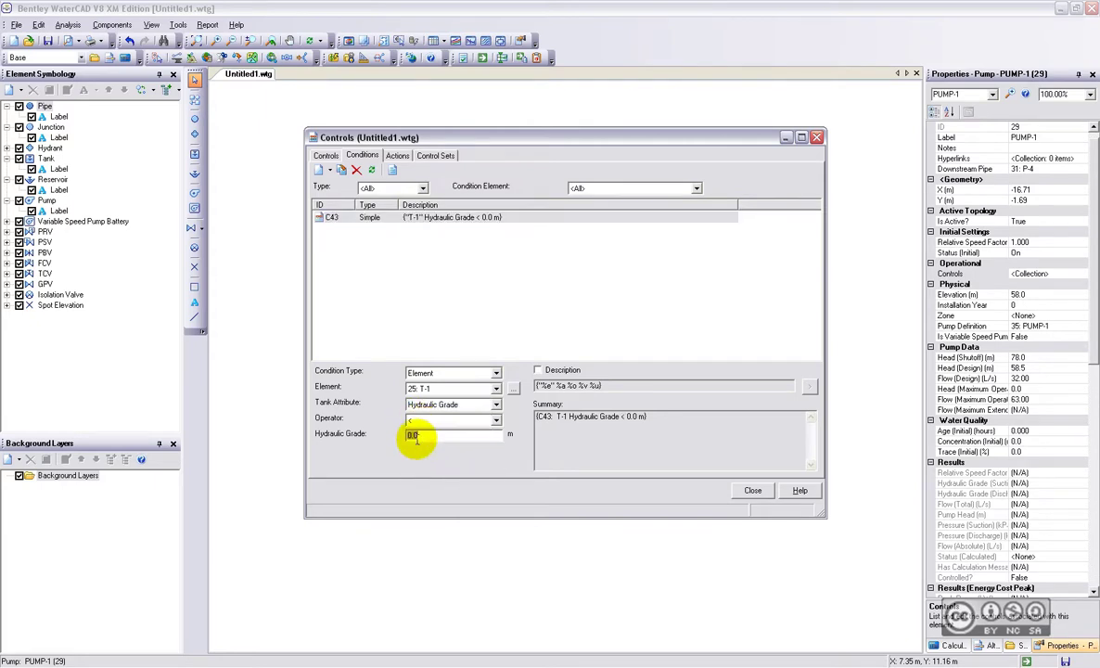
double_click(422, 436)
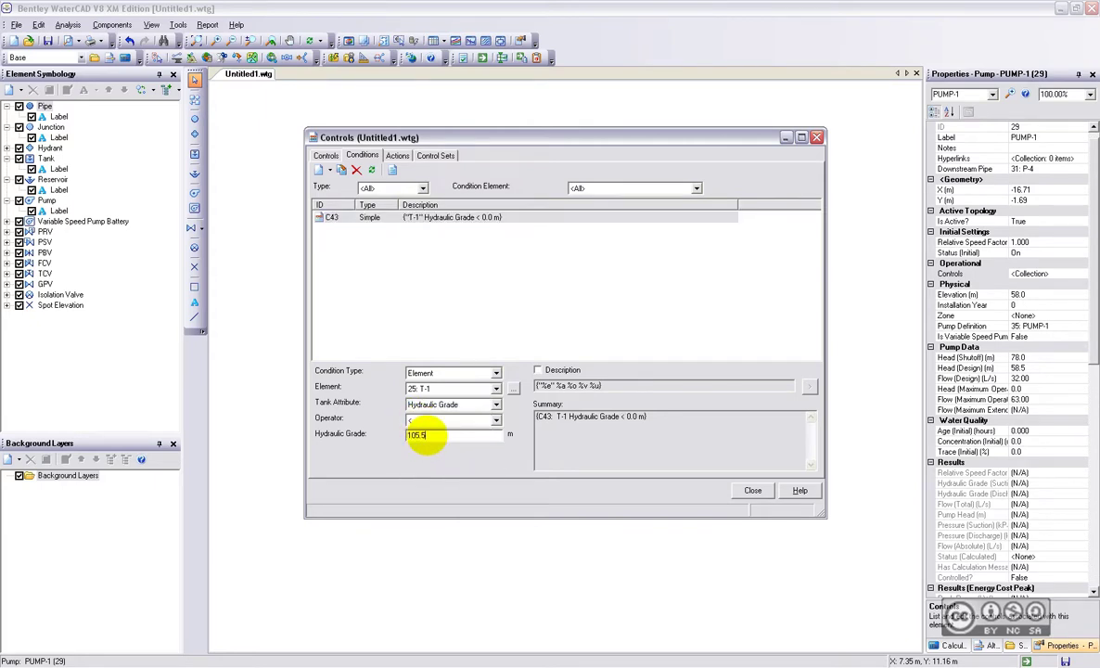
key(Tab)
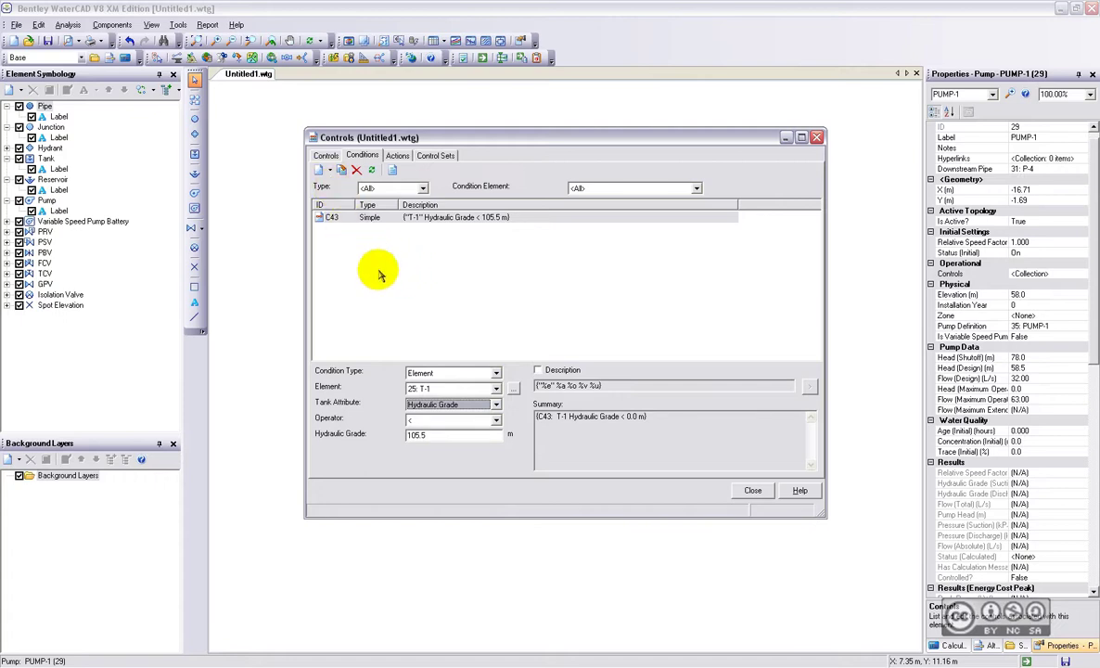
- Add a second simple condition for T-1 with Hydraulic Grade greater than (>) 106 m
click(333, 171)
click(496, 388)
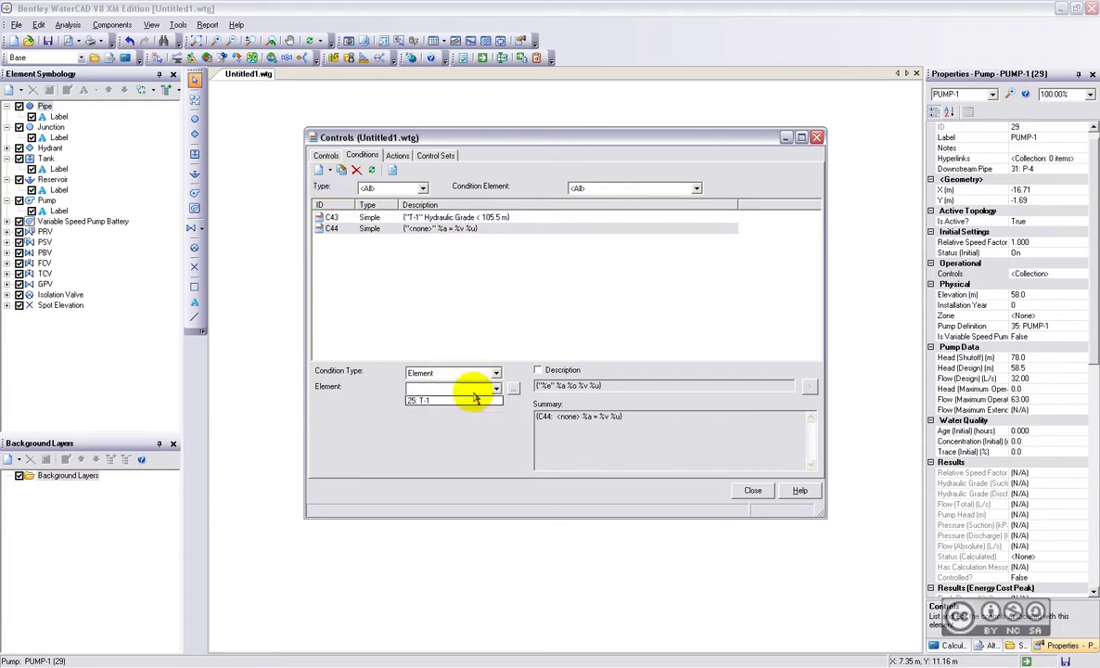
click(453, 400)
click(424, 405)
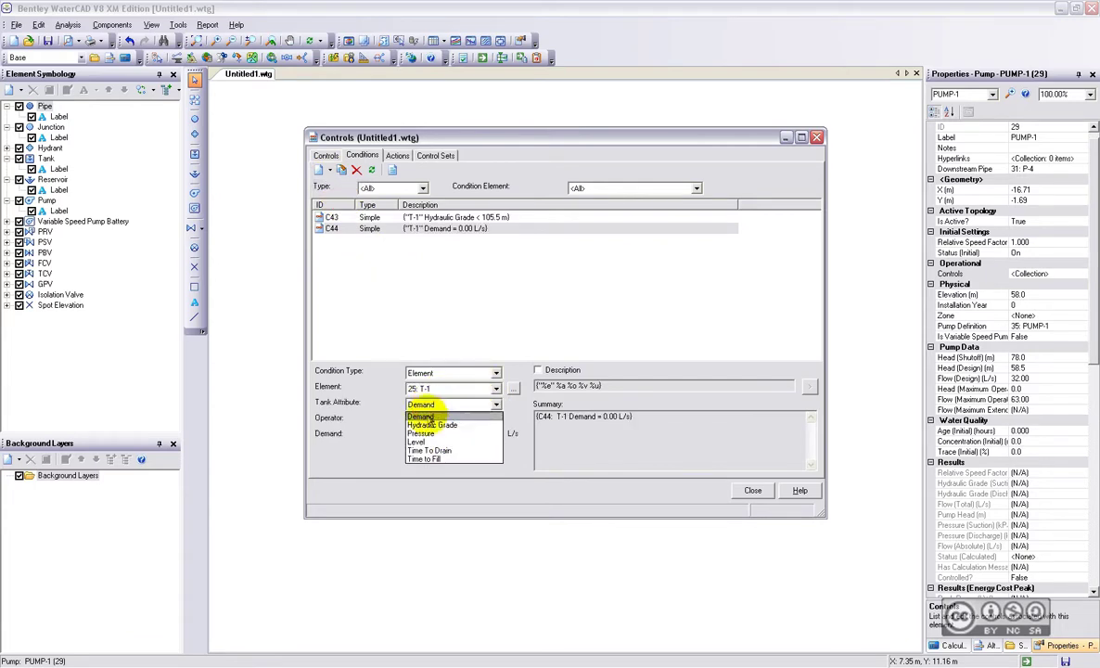
click(430, 425)
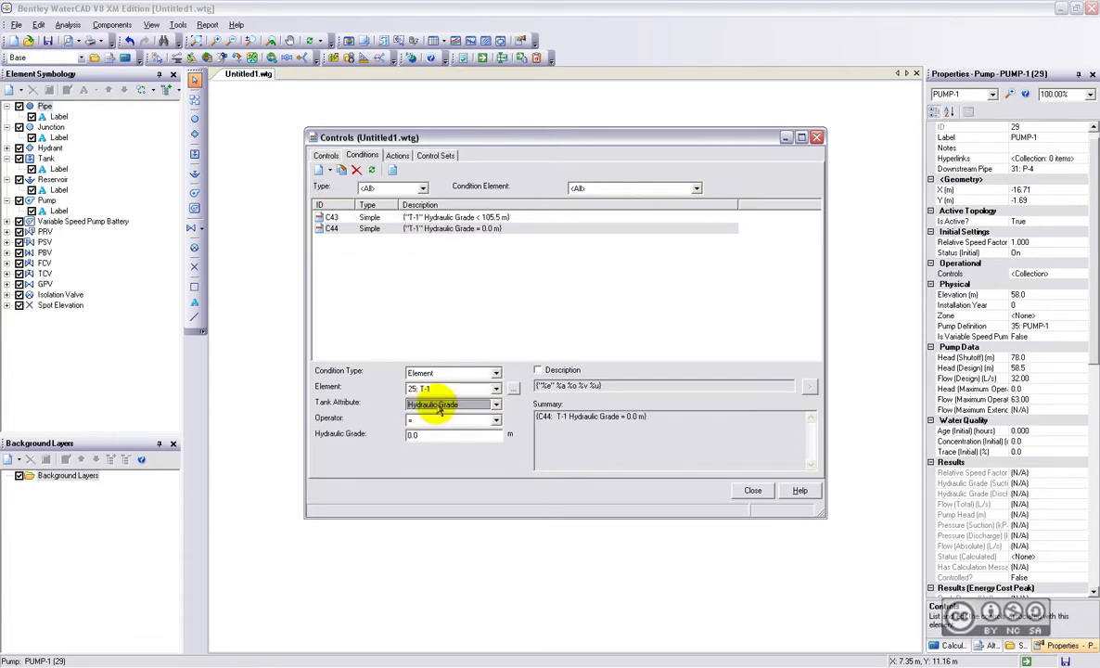
click(416, 421)
click(411, 440)
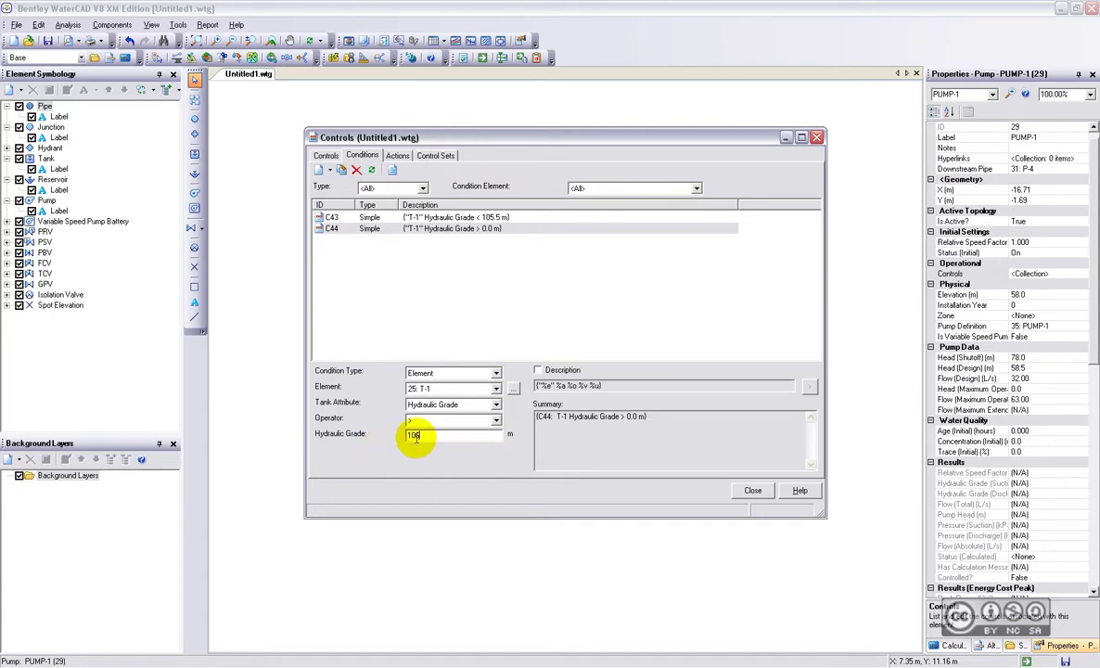
- Add a third simple condition for T-1 with Hydraulic Grade less than (<) 105.2 m
click(330, 170)
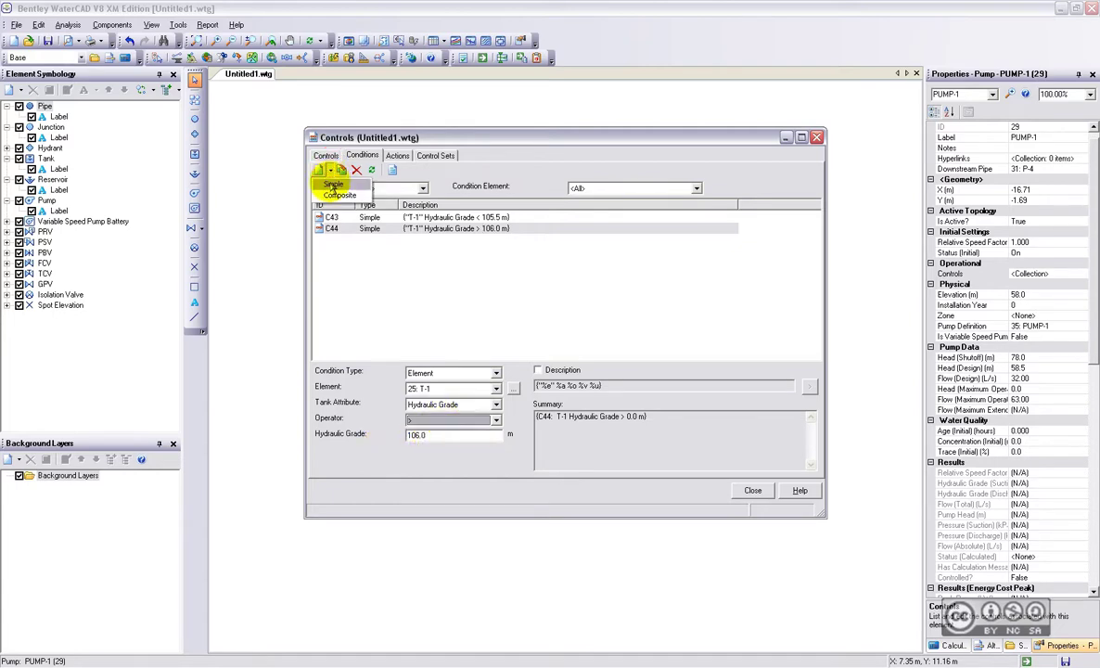
click(332, 184)
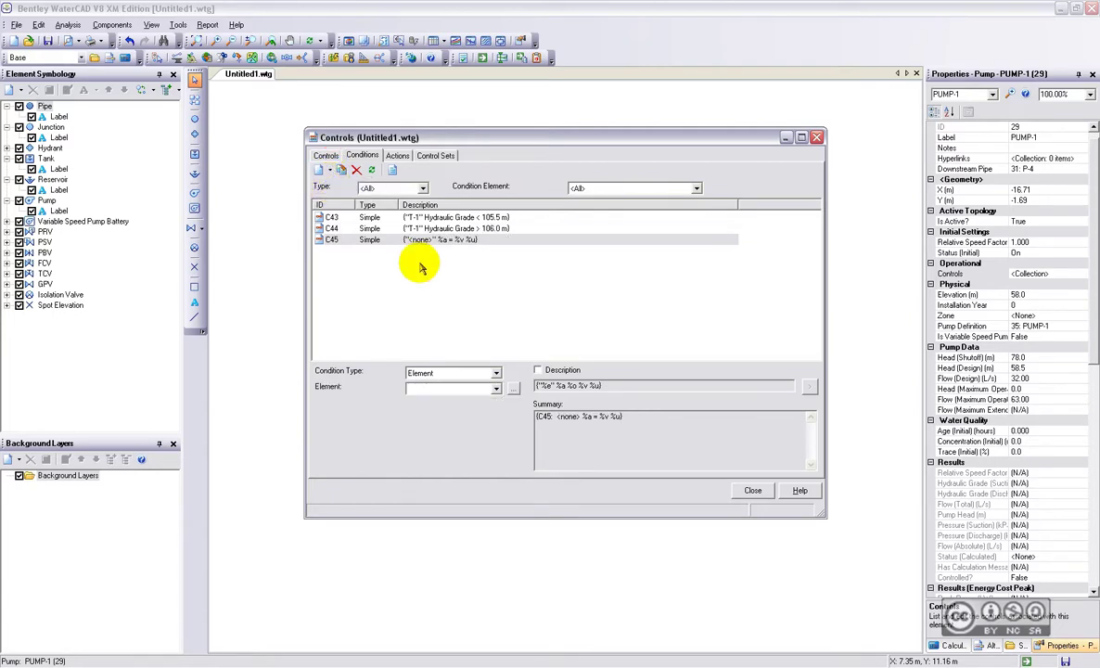
click(496, 388)
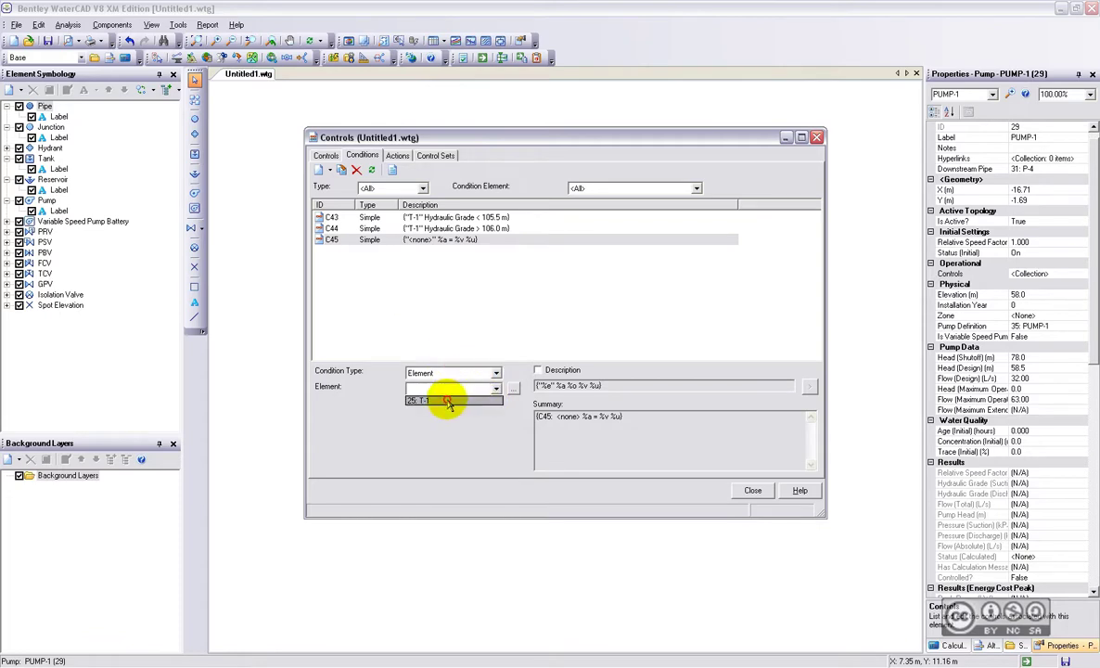
click(447, 402)
click(434, 405)
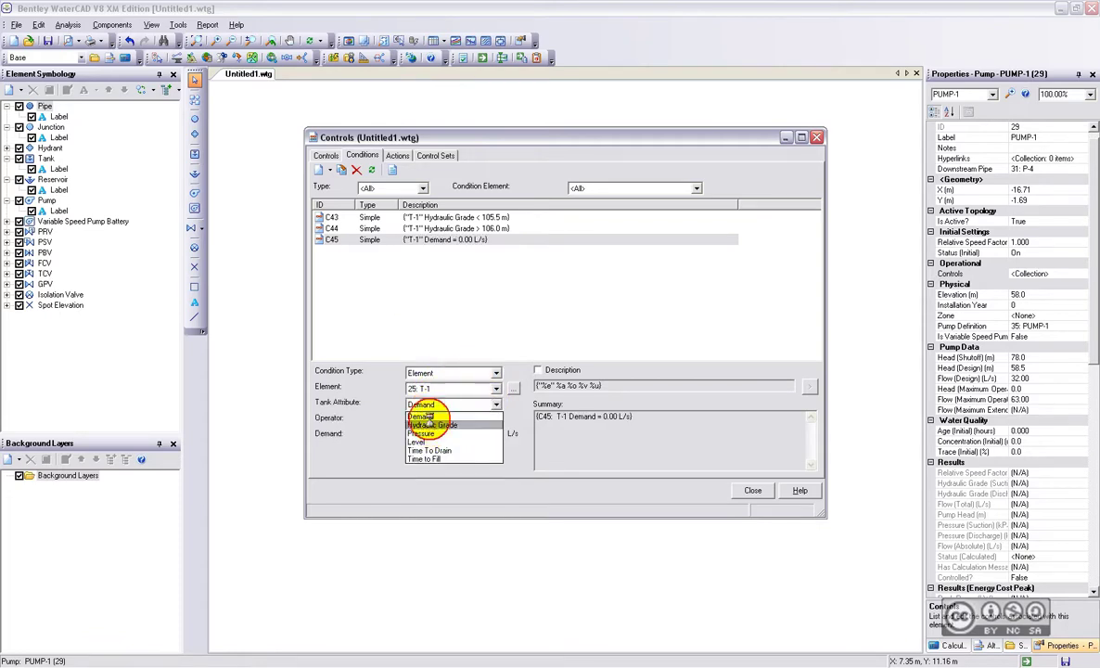
click(431, 424)
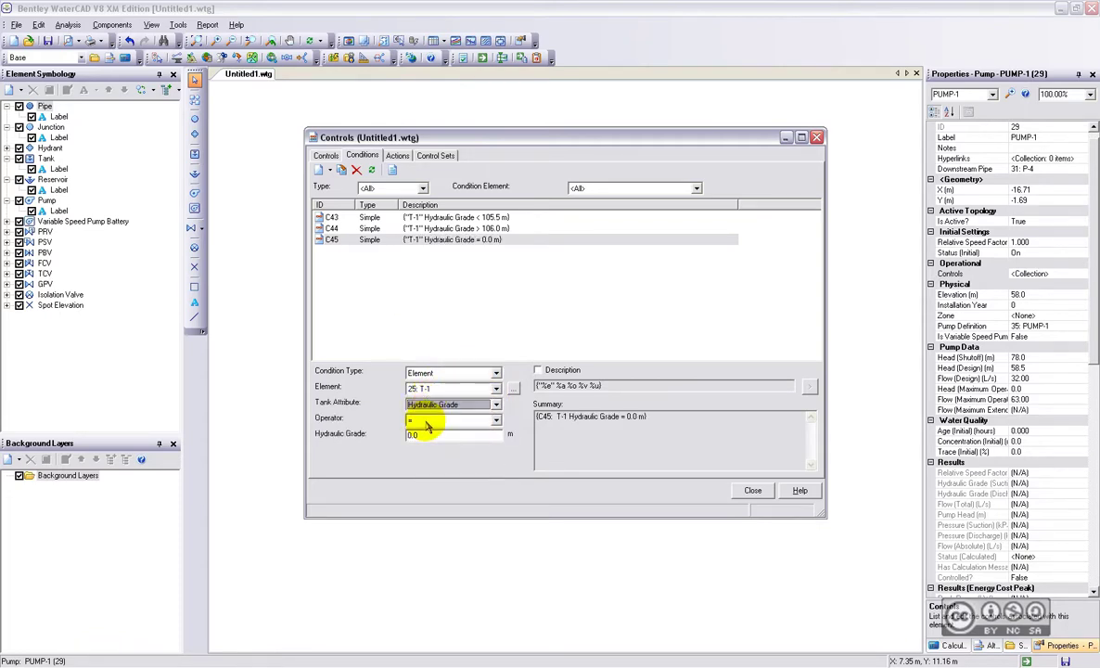
click(428, 422)
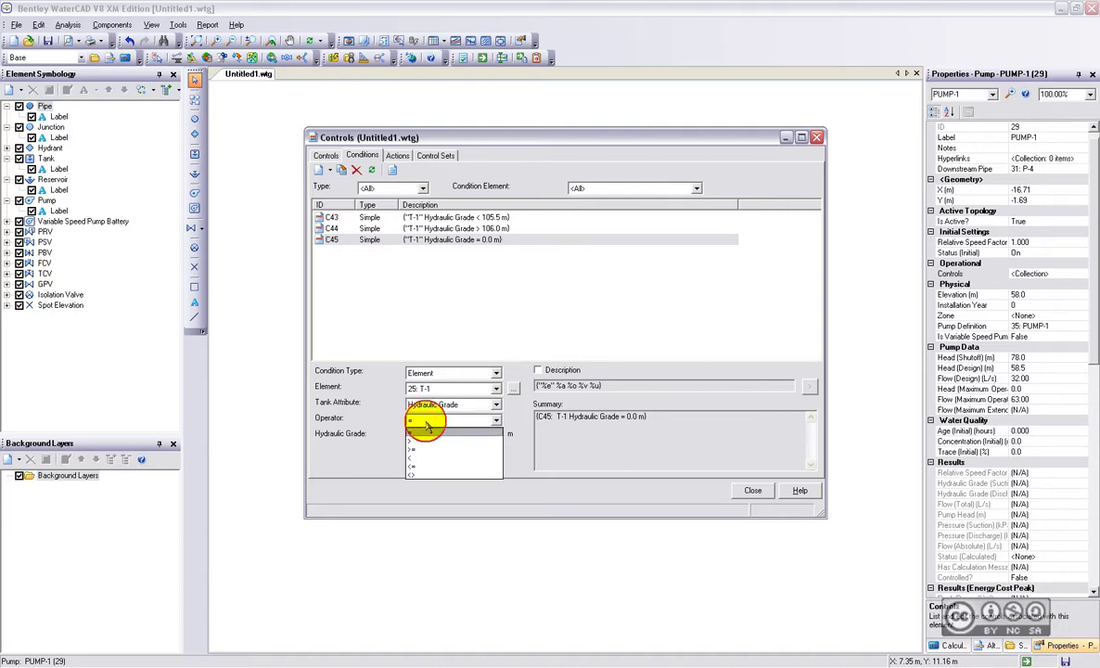
click(417, 458)
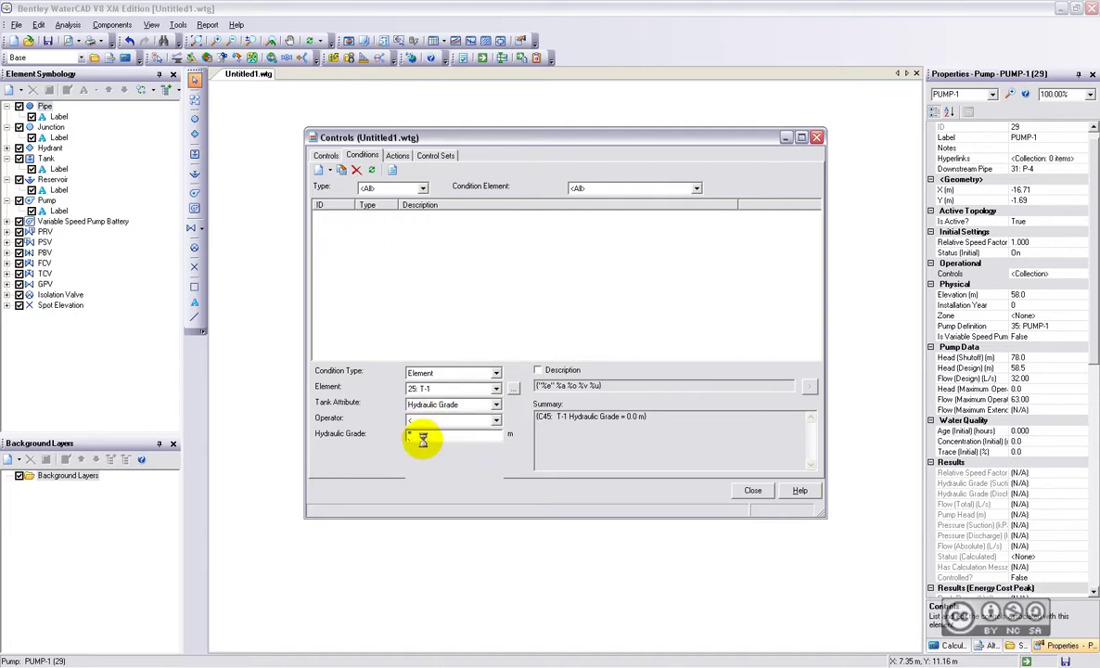
click(427, 435)
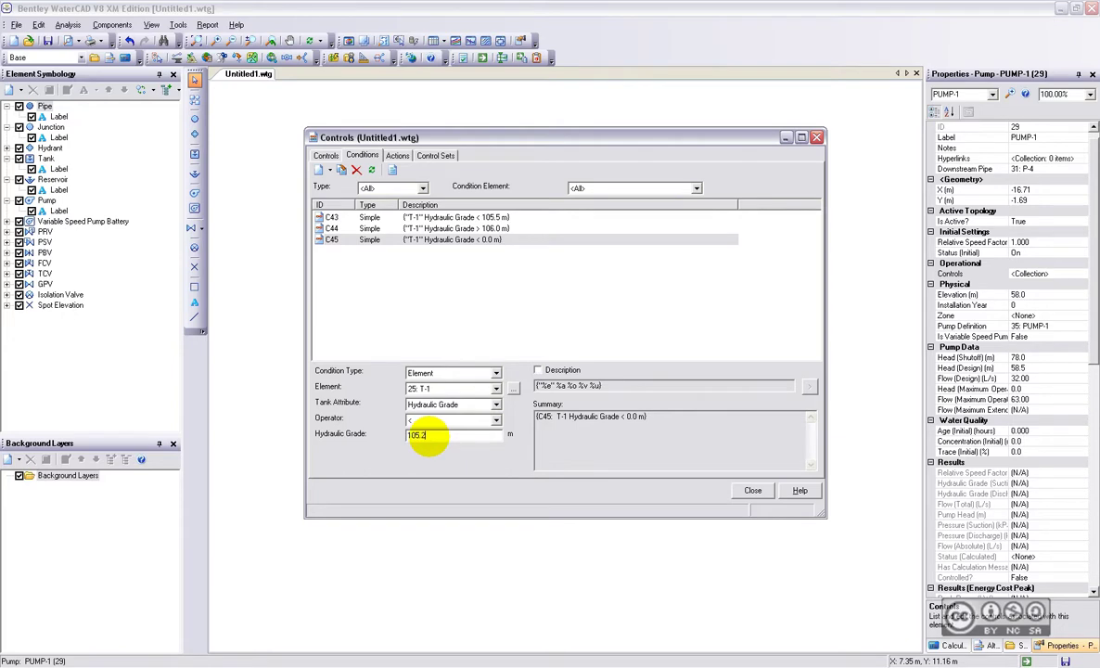
click(368, 243)
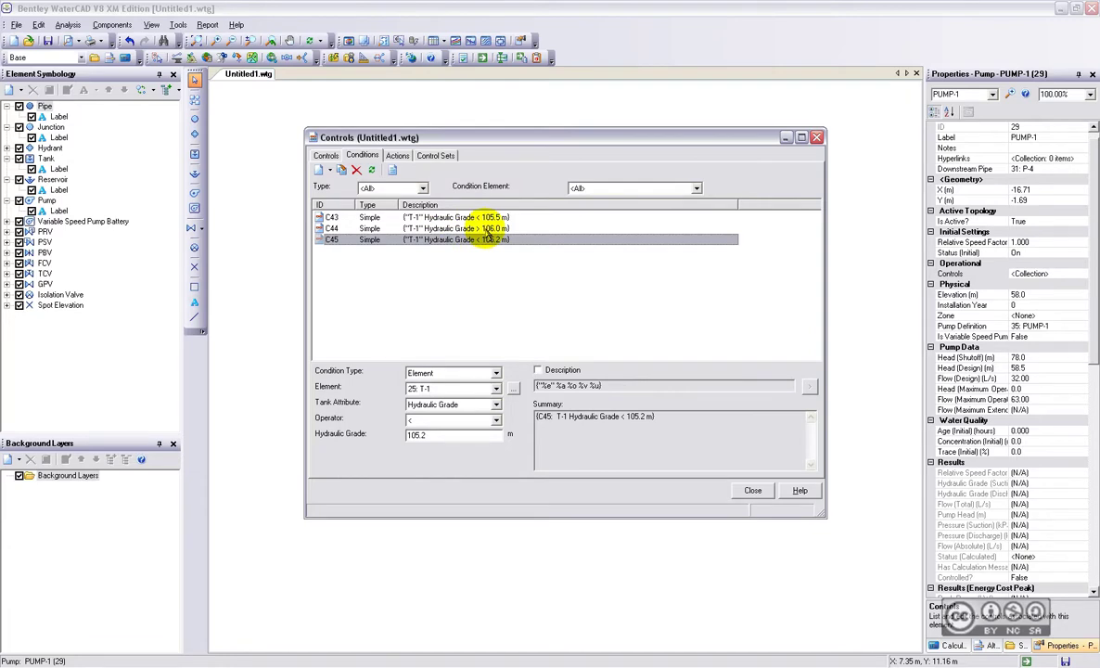
- Add a fourth simple condition for tank T-1 with Hydraulic Grade less than (<) 99.25 m
click(319, 171)
click(445, 387)
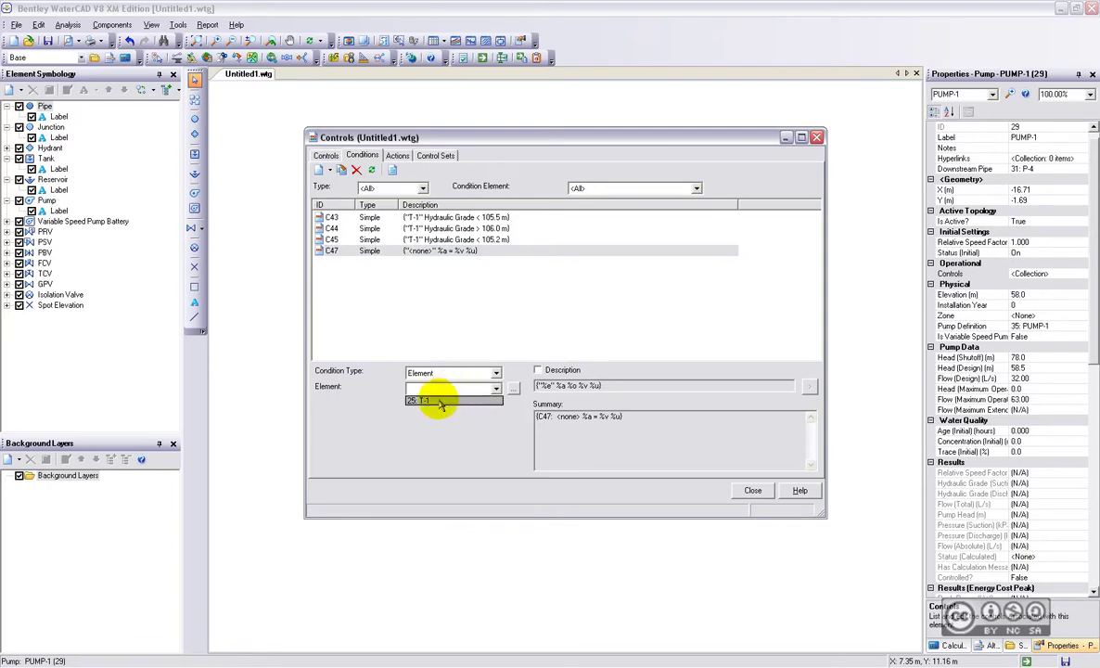
click(440, 403)
click(434, 404)
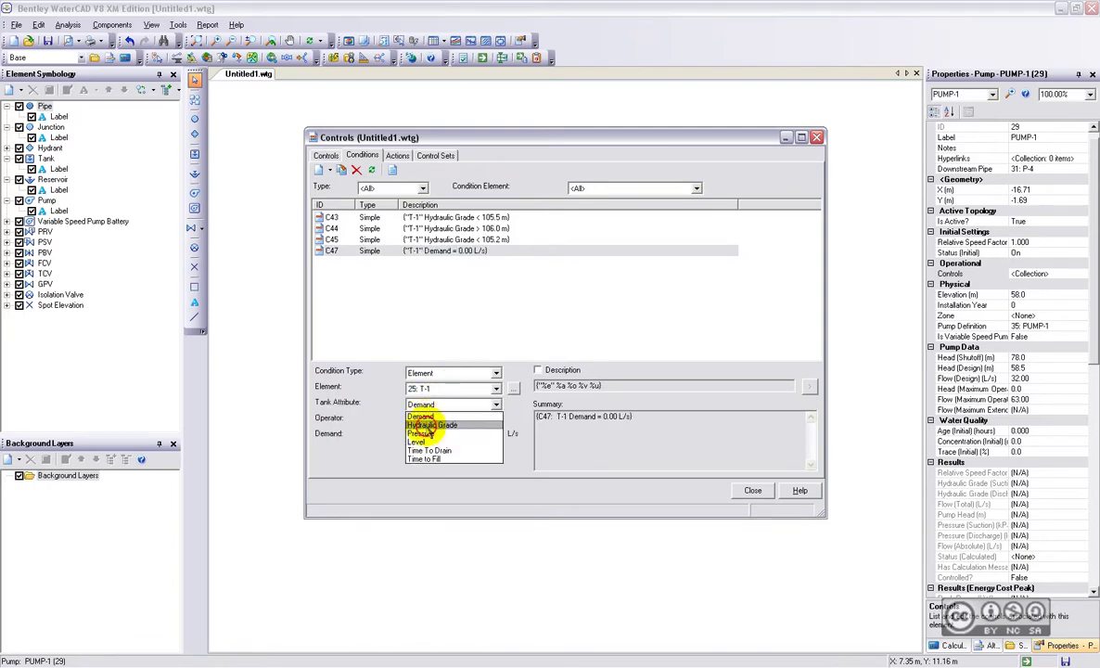
click(431, 424)
click(422, 419)
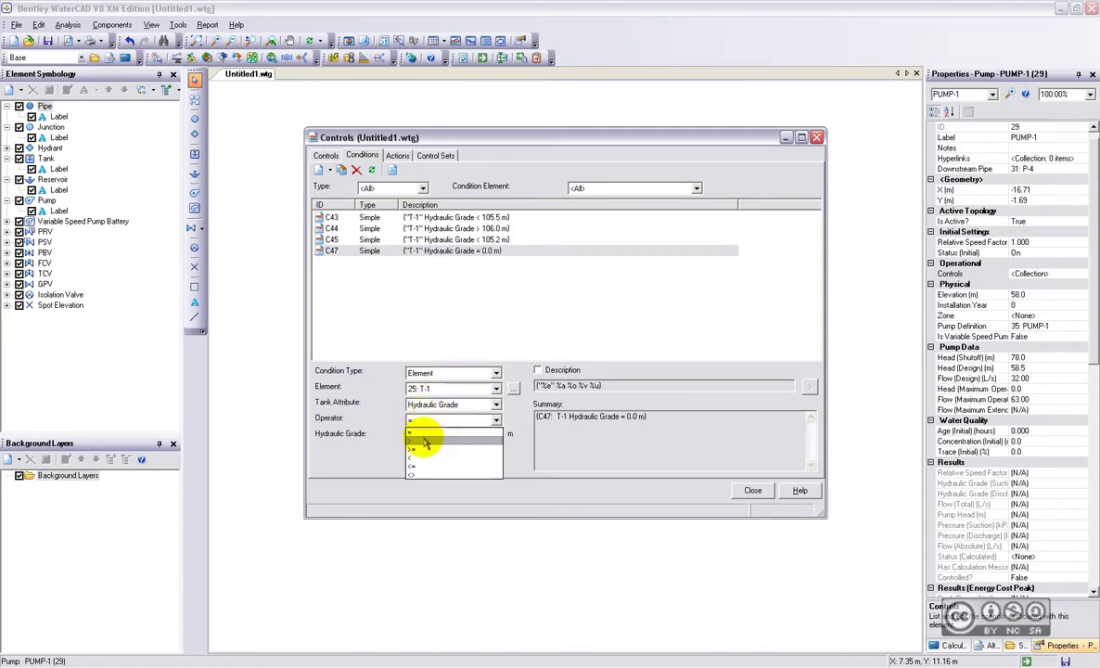
click(425, 458)
click(408, 435)
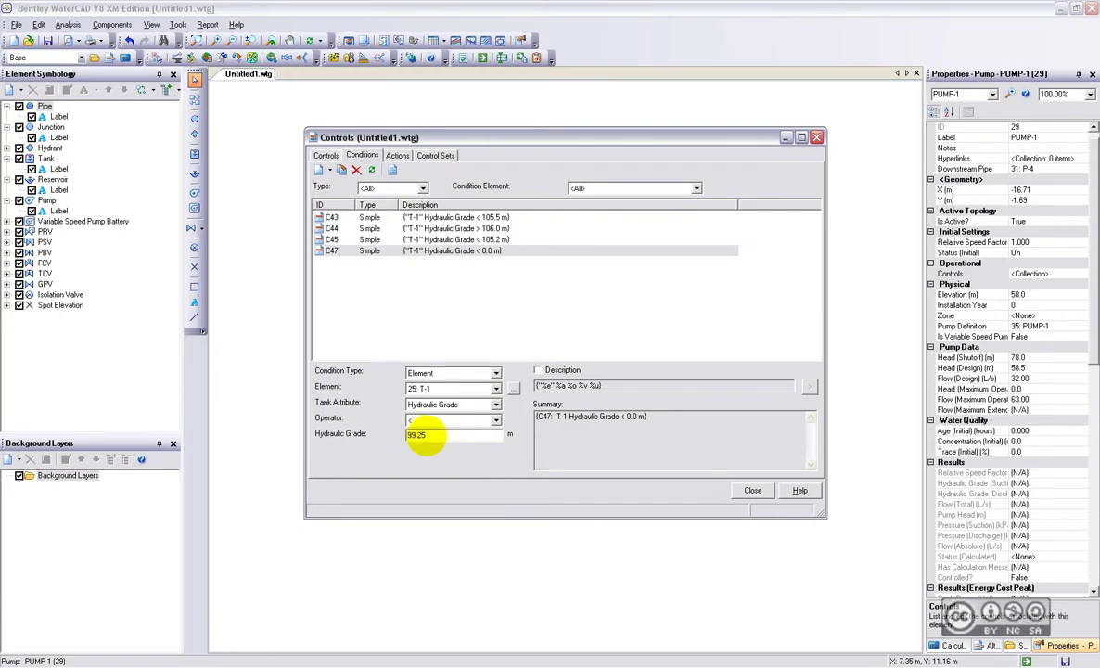
text(99.25)
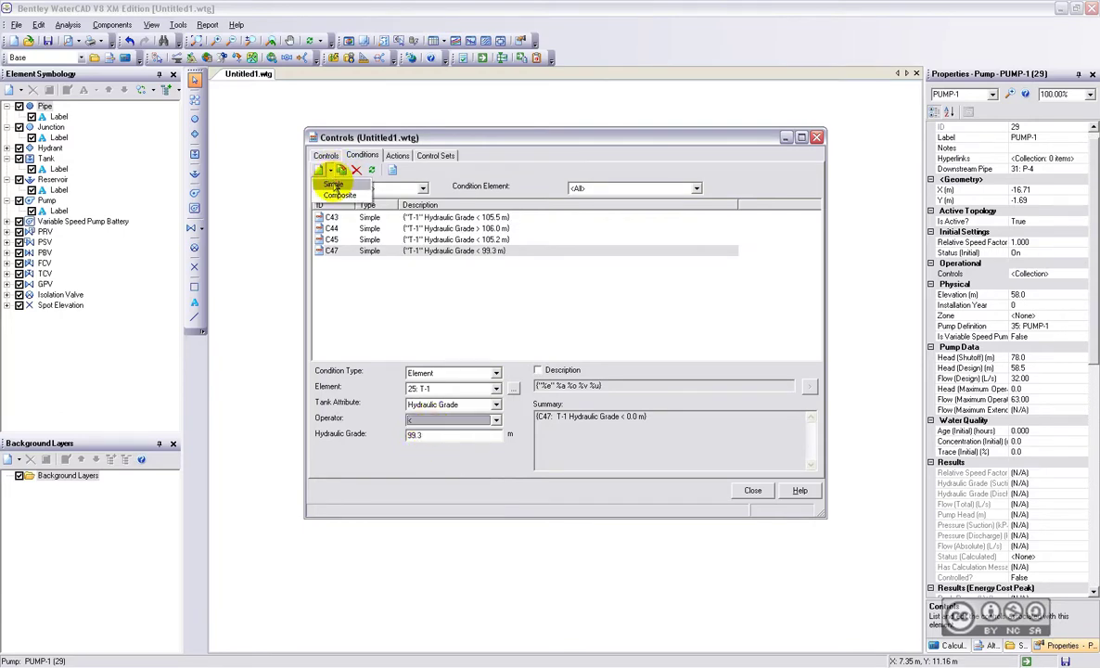
- Add a fifth simple Element condition for tank T-1 with Hydraulic Grade greater than (>) 103 m
click(319, 170)
click(429, 375)
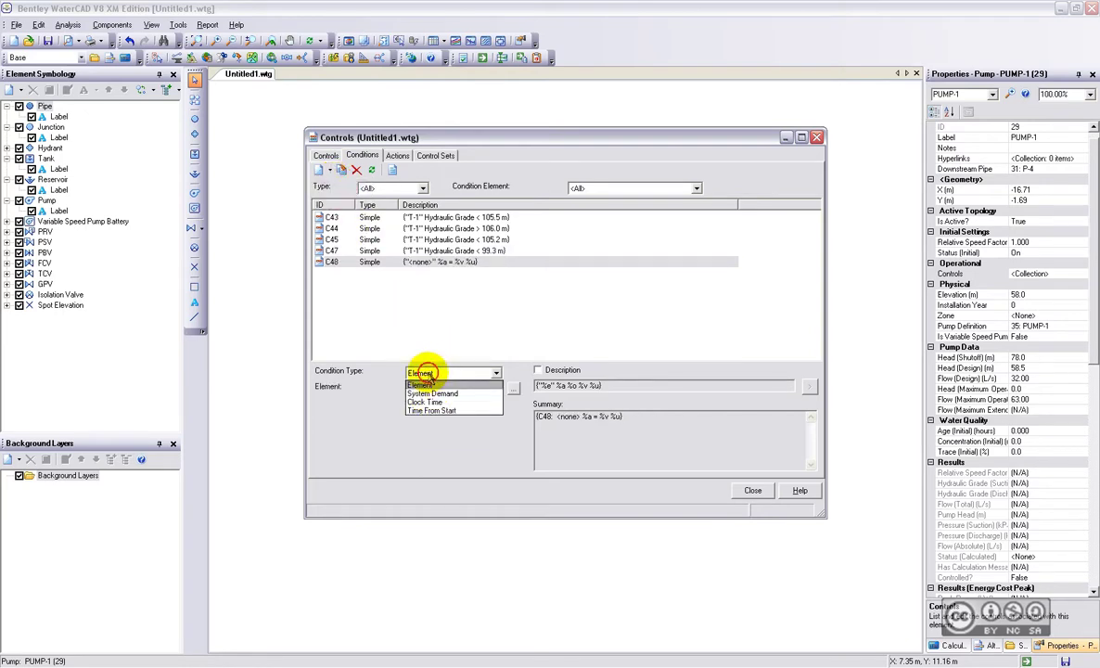
click(425, 384)
click(427, 389)
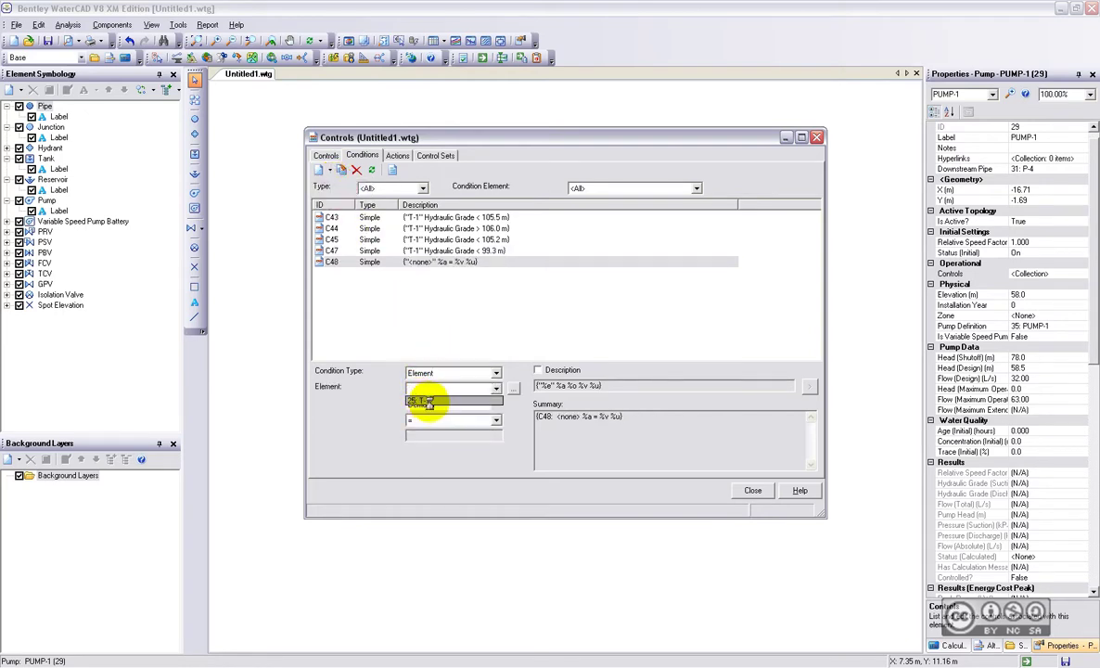
click(428, 408)
click(432, 405)
click(428, 423)
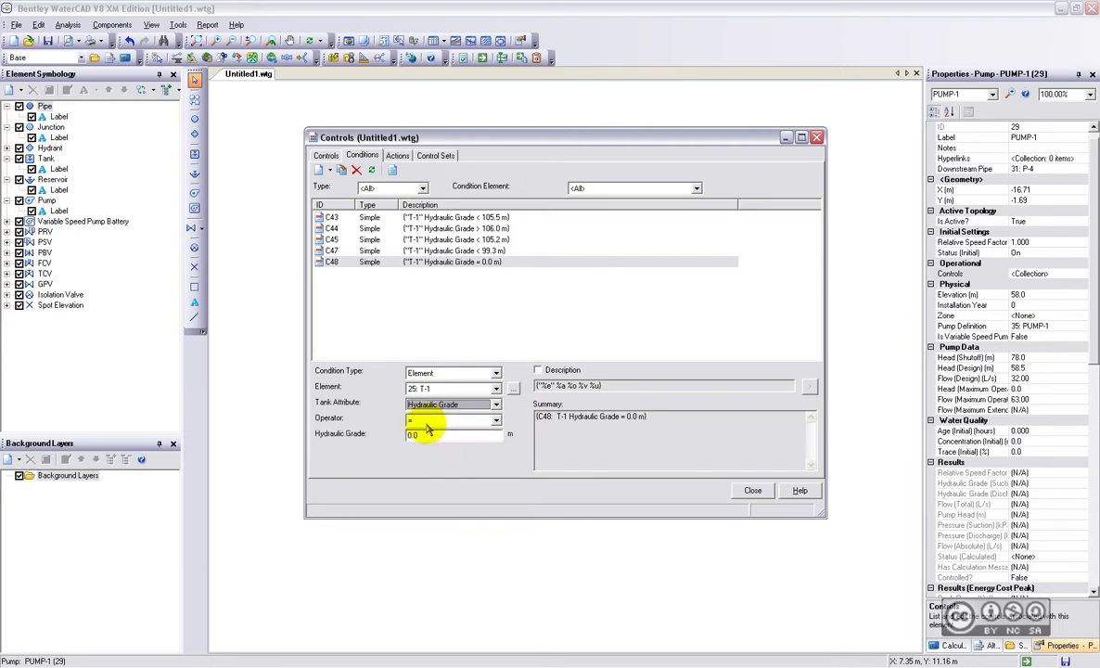
click(426, 422)
click(417, 437)
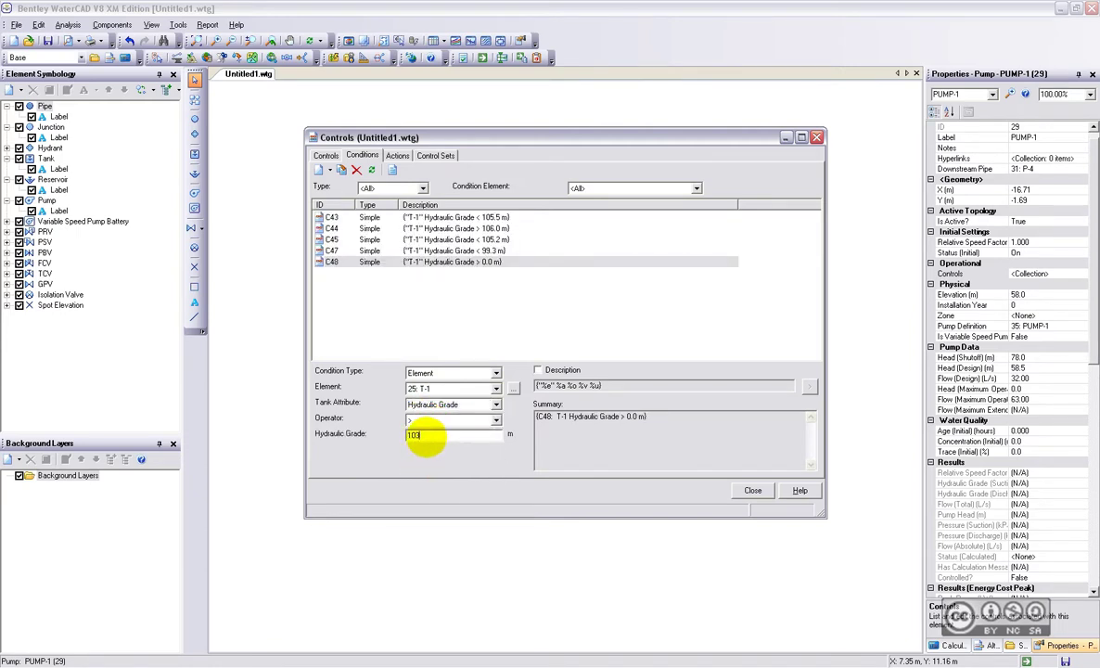
key(shift+Tab)
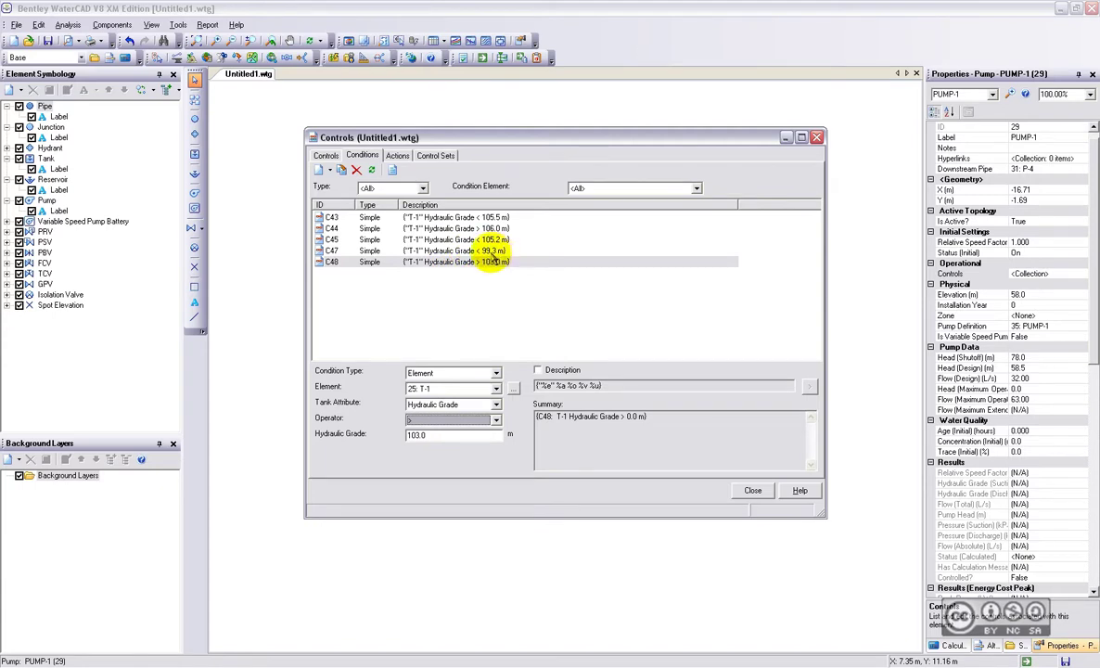
- Set the display precision of the hydraulic grade values to 2 decimals, using the fourth T-1 condition's field options
click(468, 251)
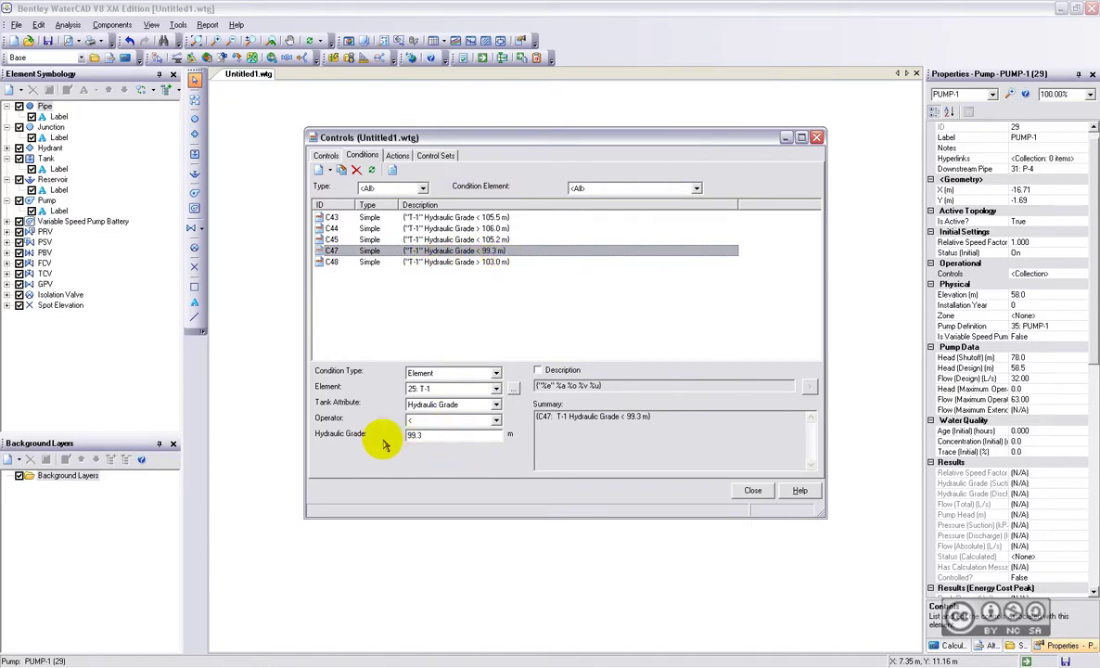
right_click(510, 438)
click(548, 442)
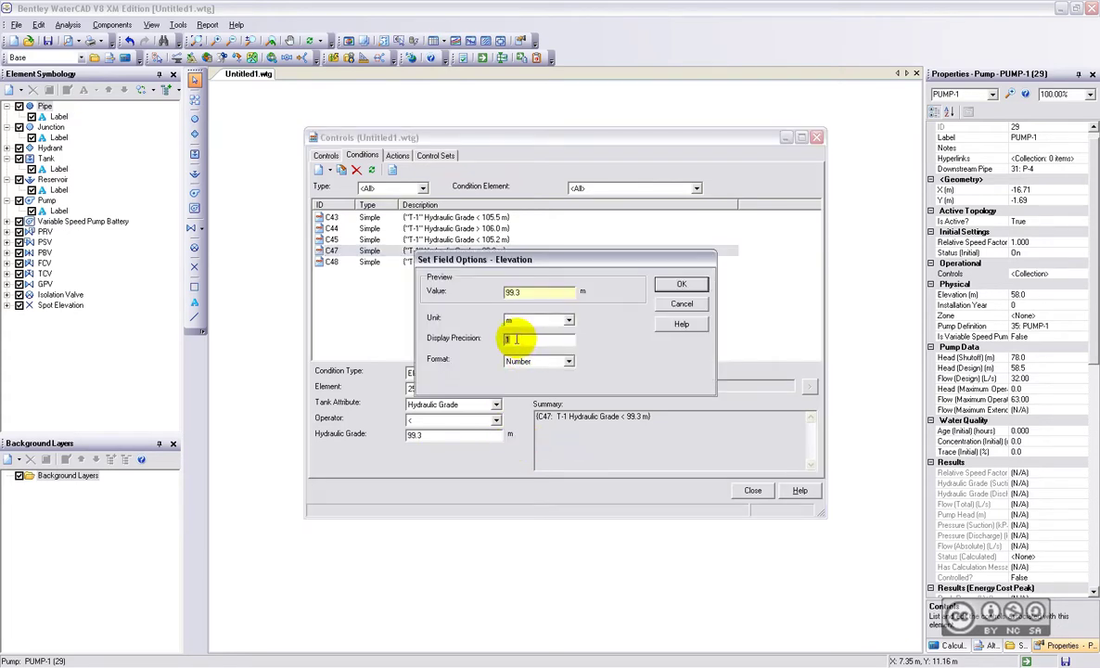
text(2)
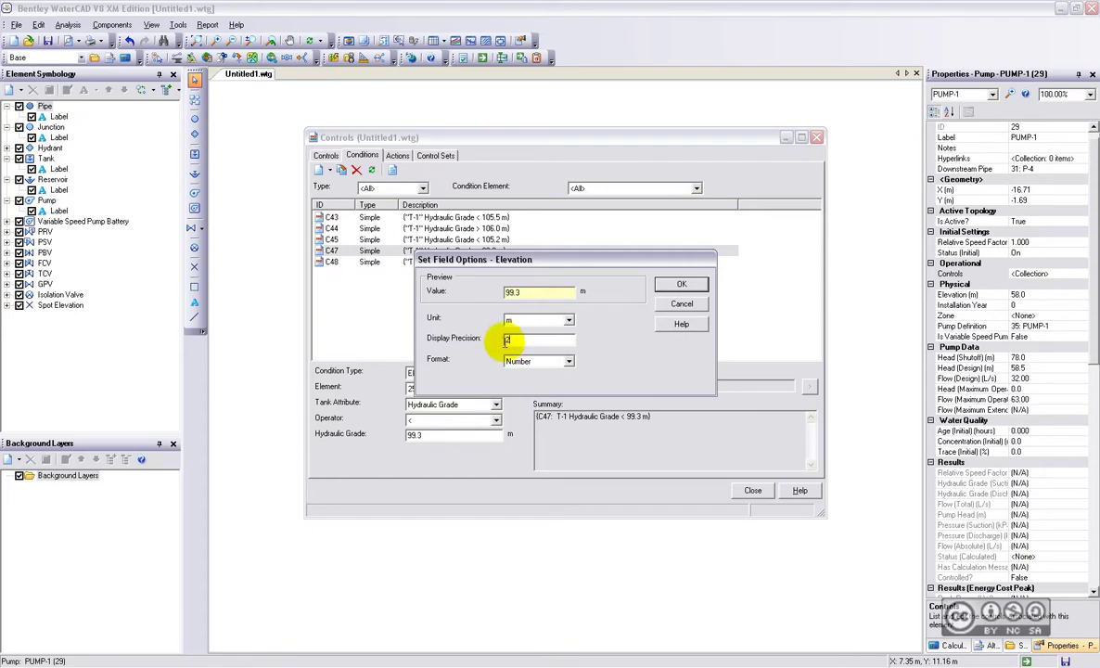
click(676, 285)
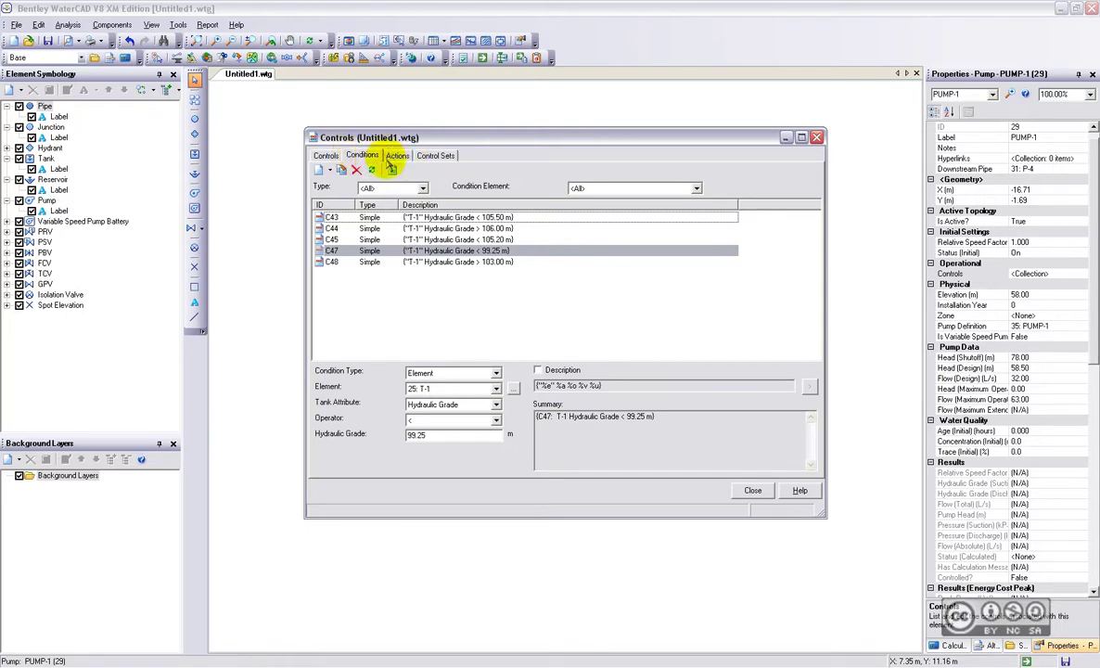
- Create a logical control: IF T-1 Hydraulic Grade < 105.50 m THEN PUMP-1 Pump Status = On
click(325, 156)
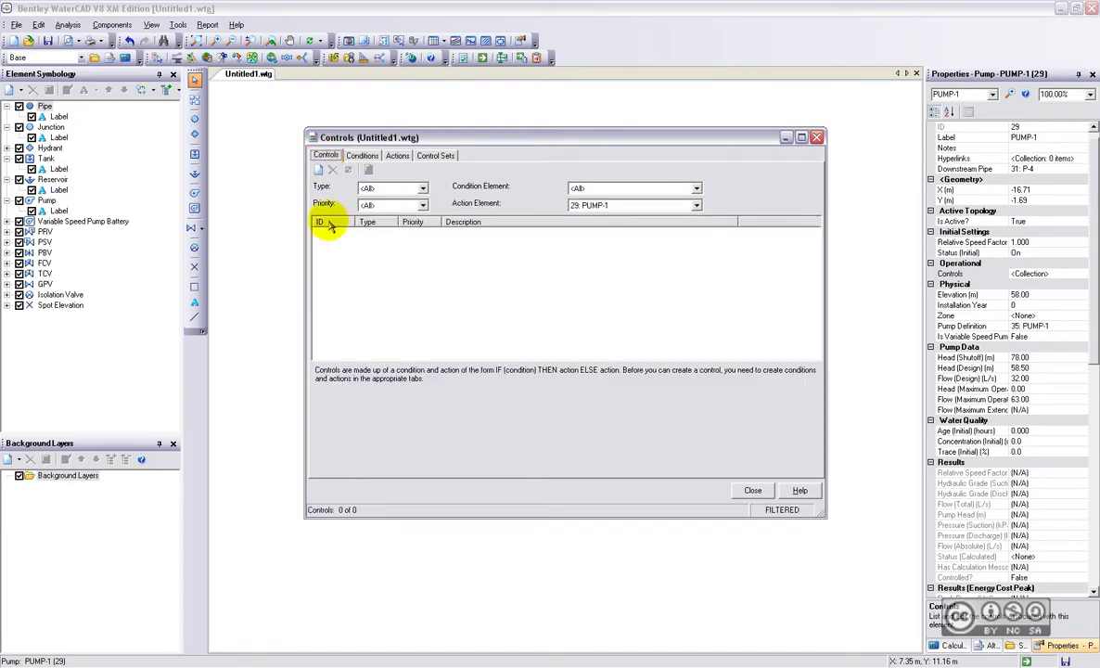
click(319, 171)
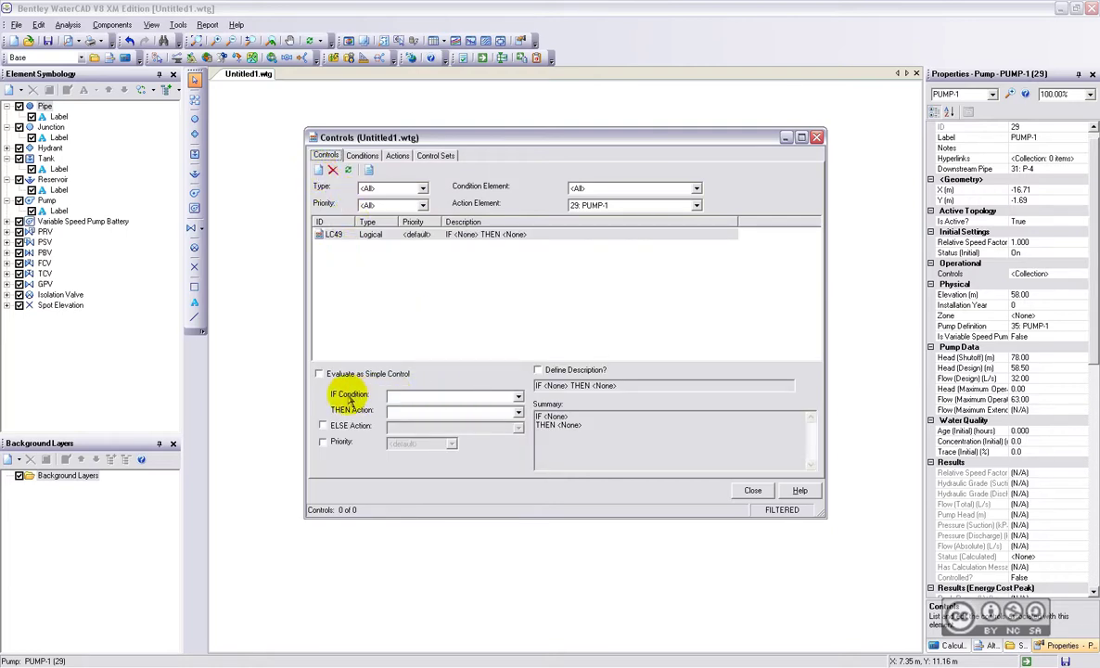
click(401, 397)
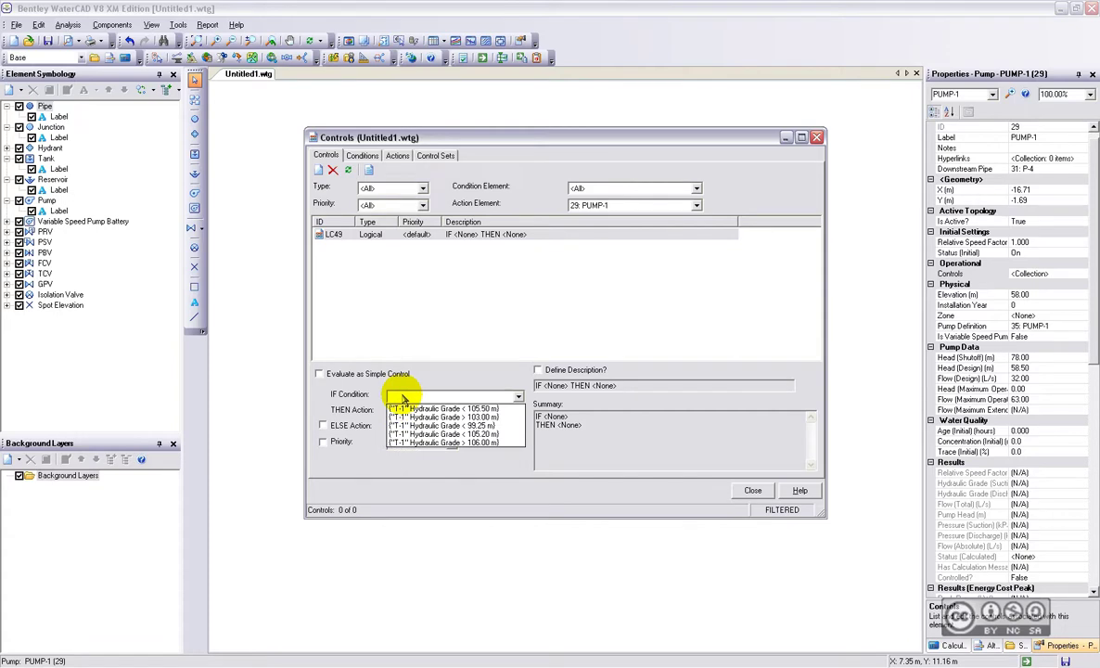
click(480, 409)
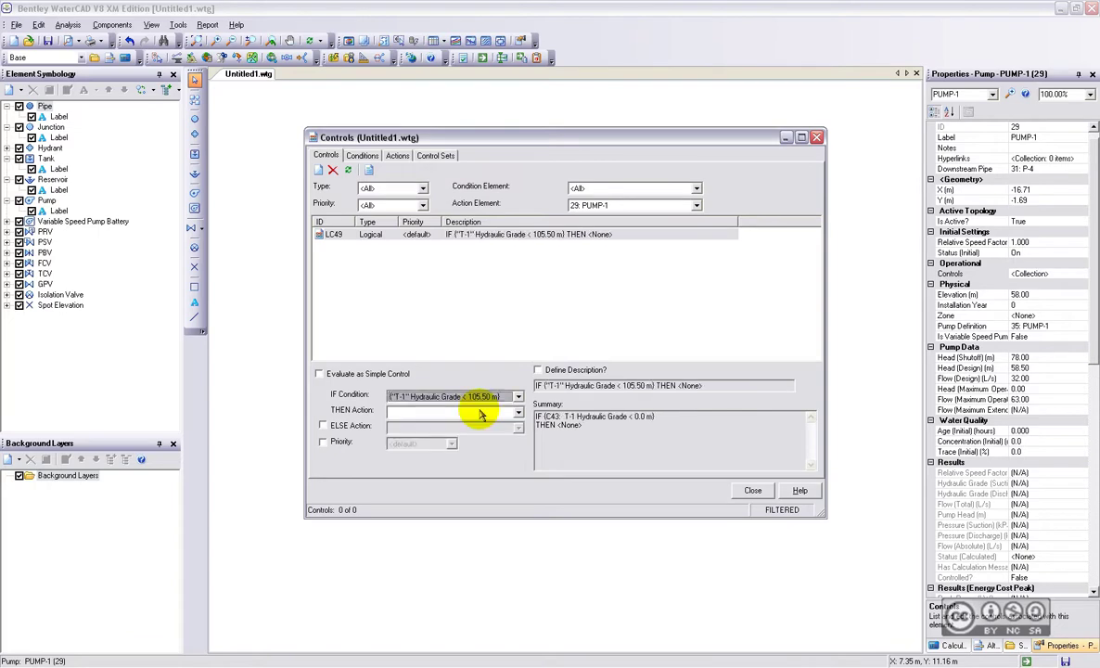
click(442, 413)
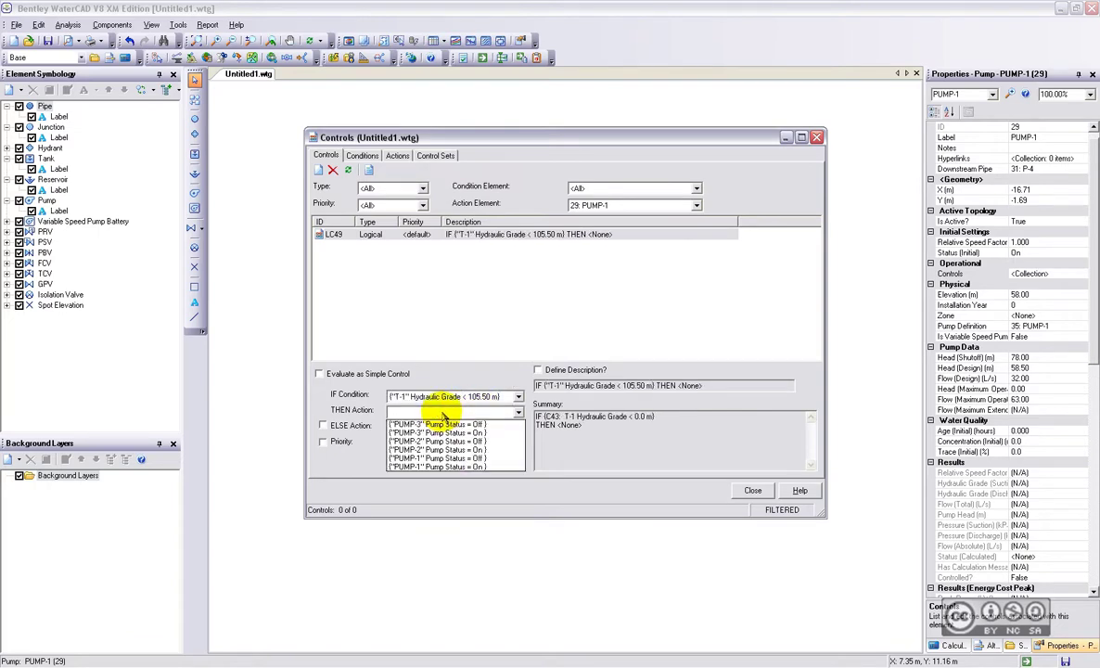
click(473, 467)
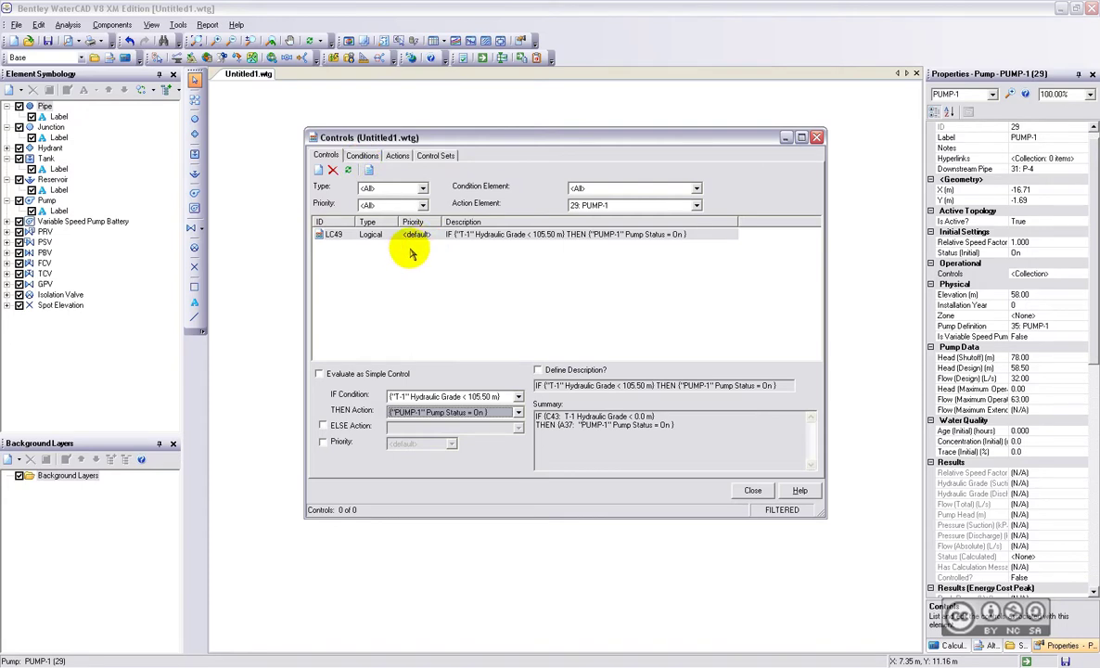
- Create a logical control: IF T-1 Hydraulic Grade > 106.00 m THEN PUMP-1 Pump Status = Off
click(318, 170)
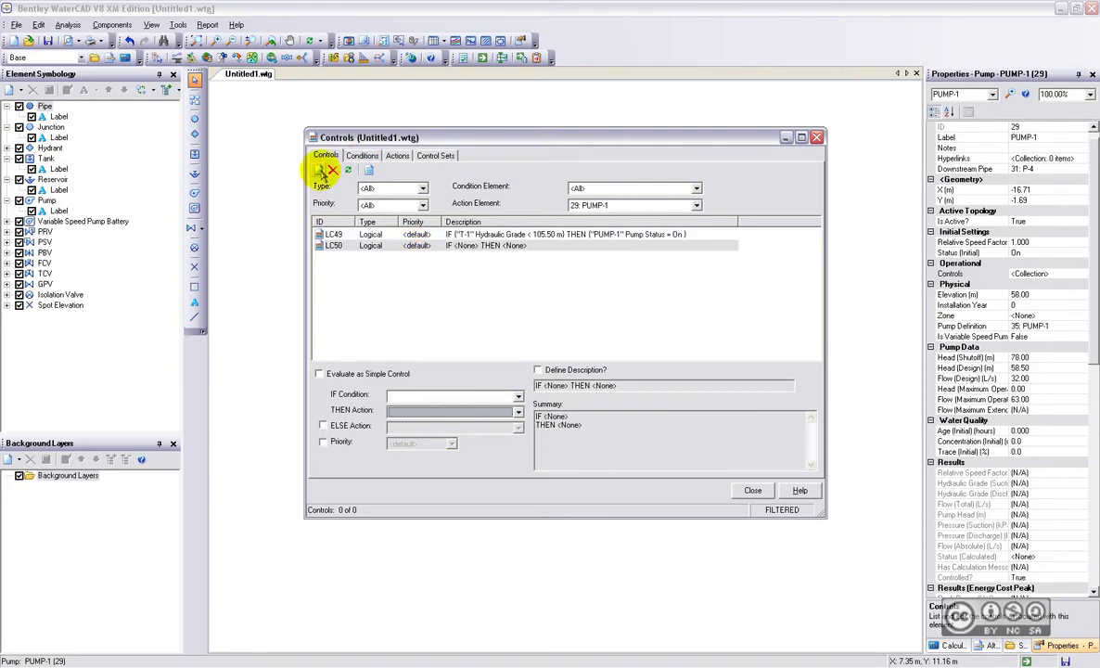
click(422, 394)
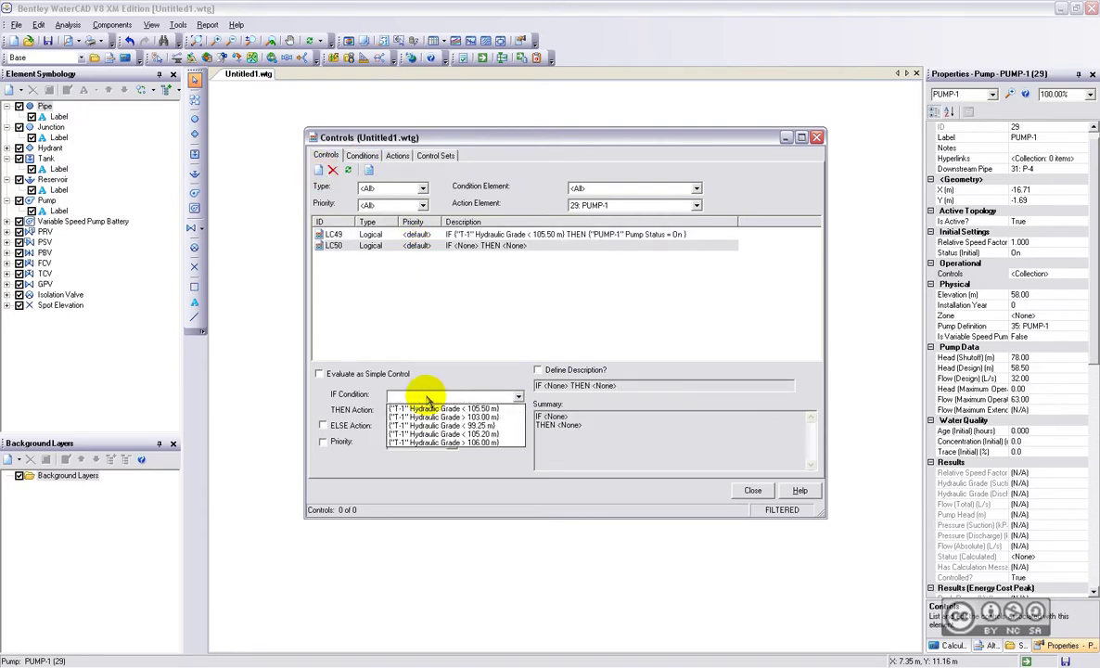
click(444, 441)
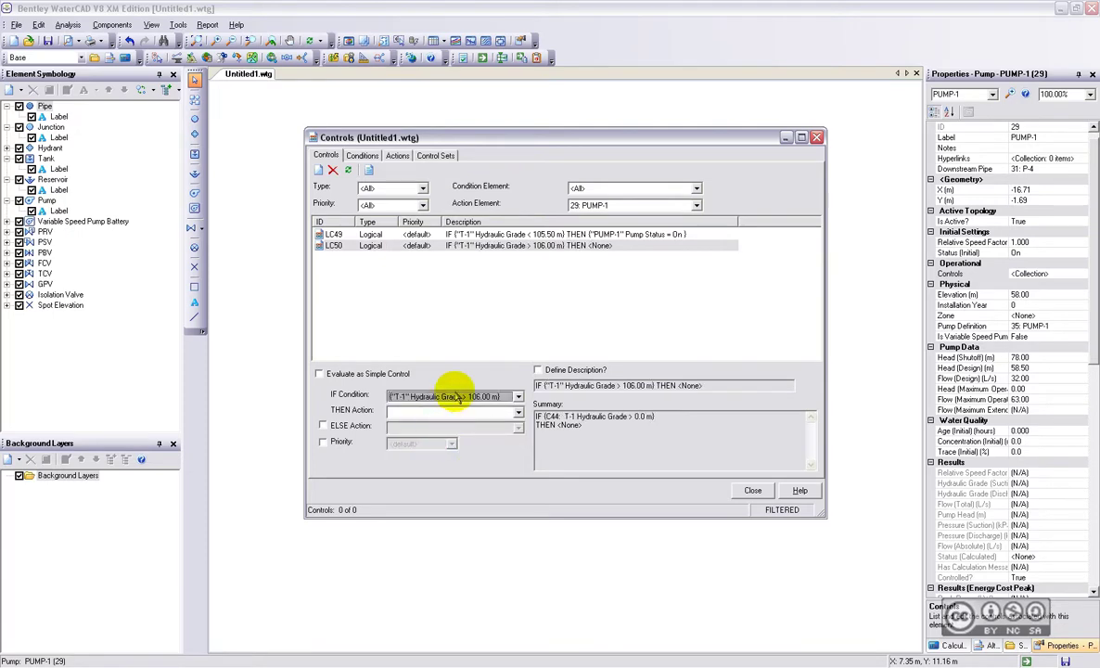
click(434, 413)
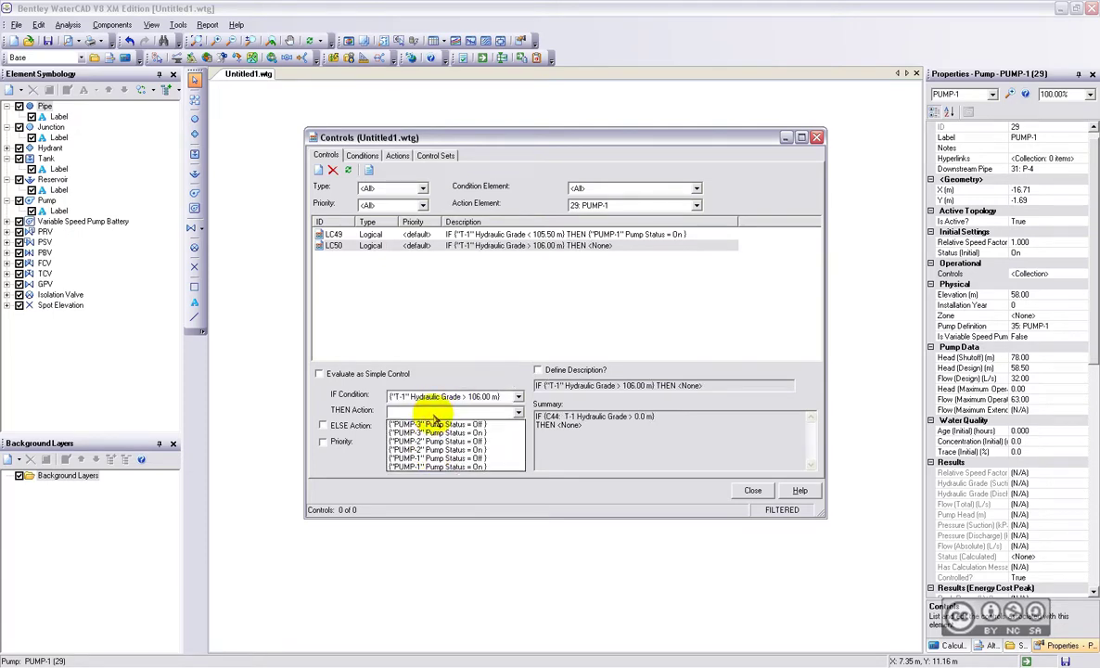
click(446, 459)
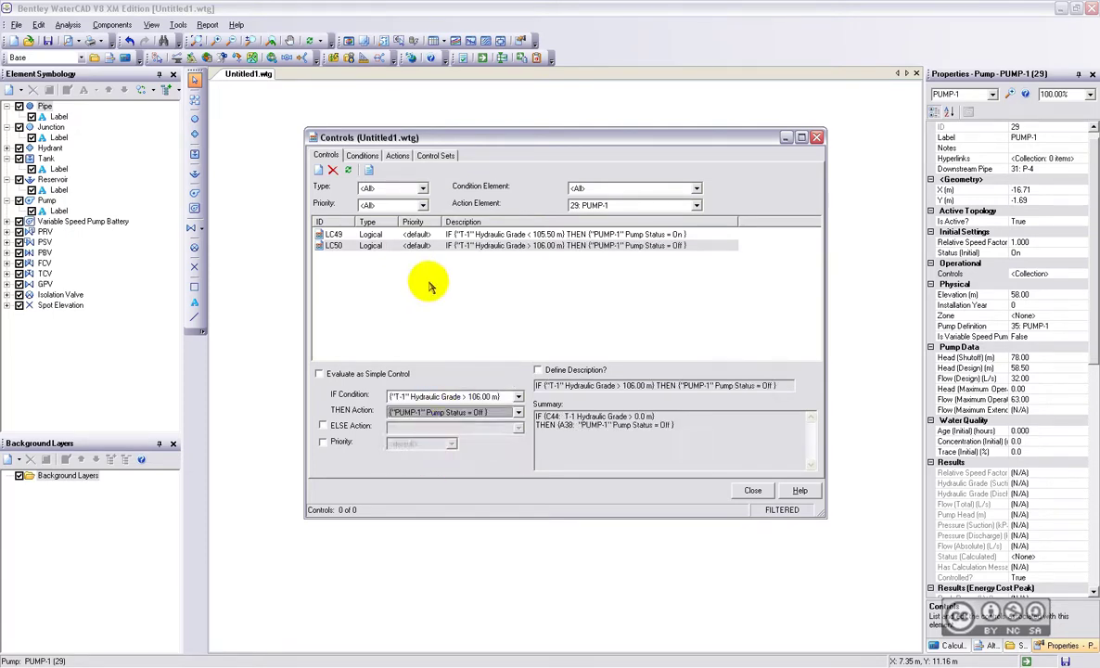
- Create a logical control: IF T-1 Hydraulic Grade < 105.20 m THEN PUMP-2 Pump Status = On
click(318, 173)
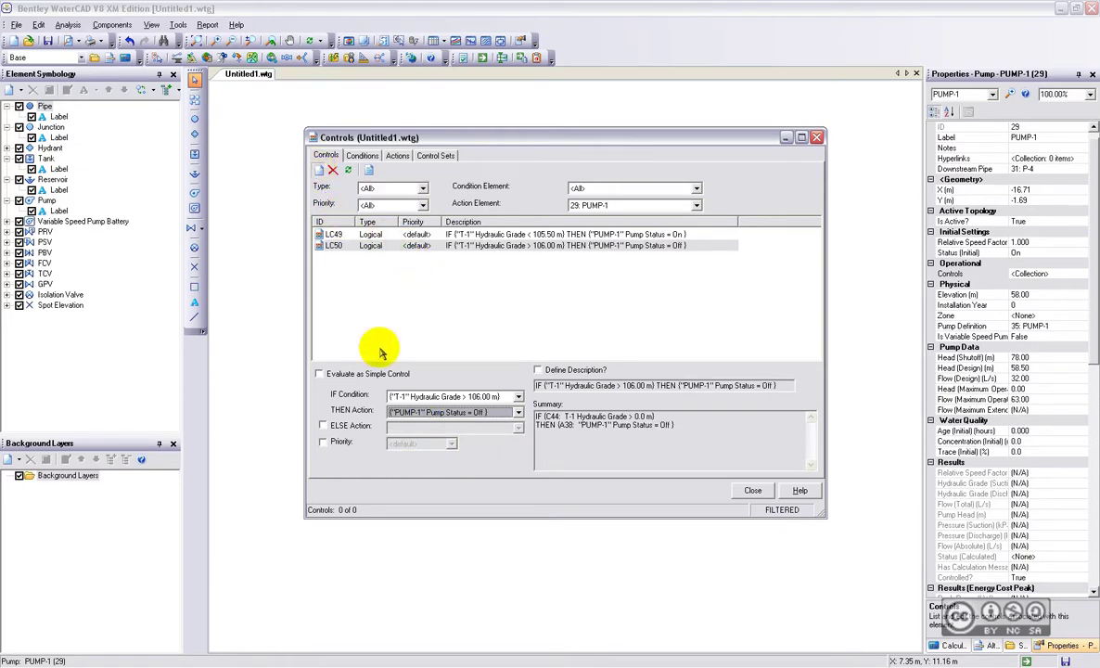
click(413, 397)
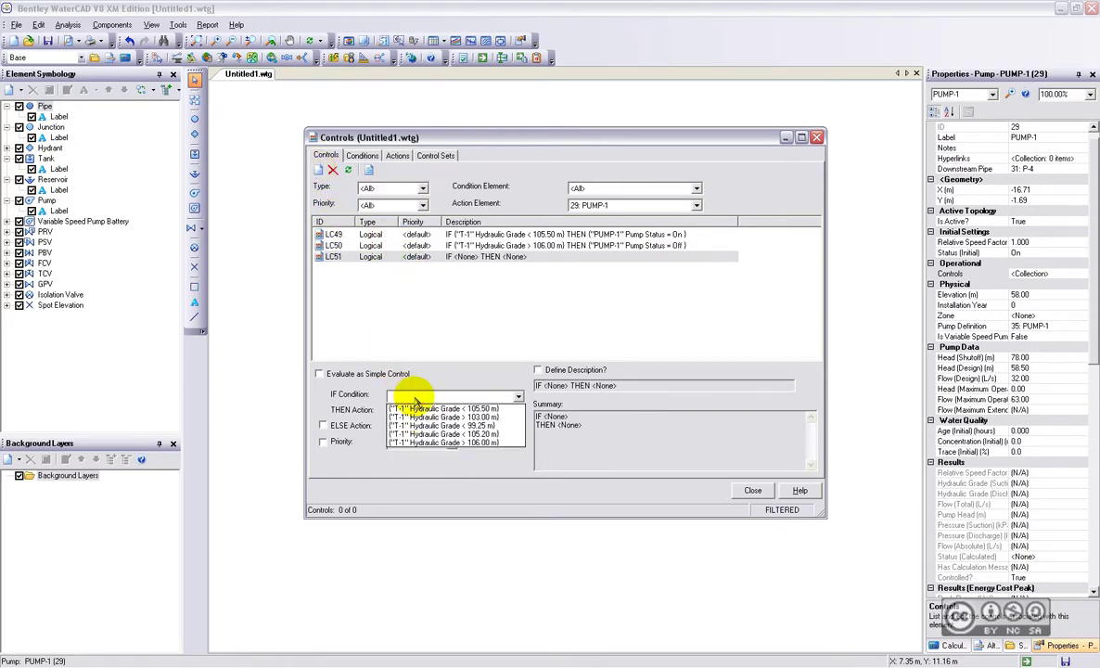
click(418, 434)
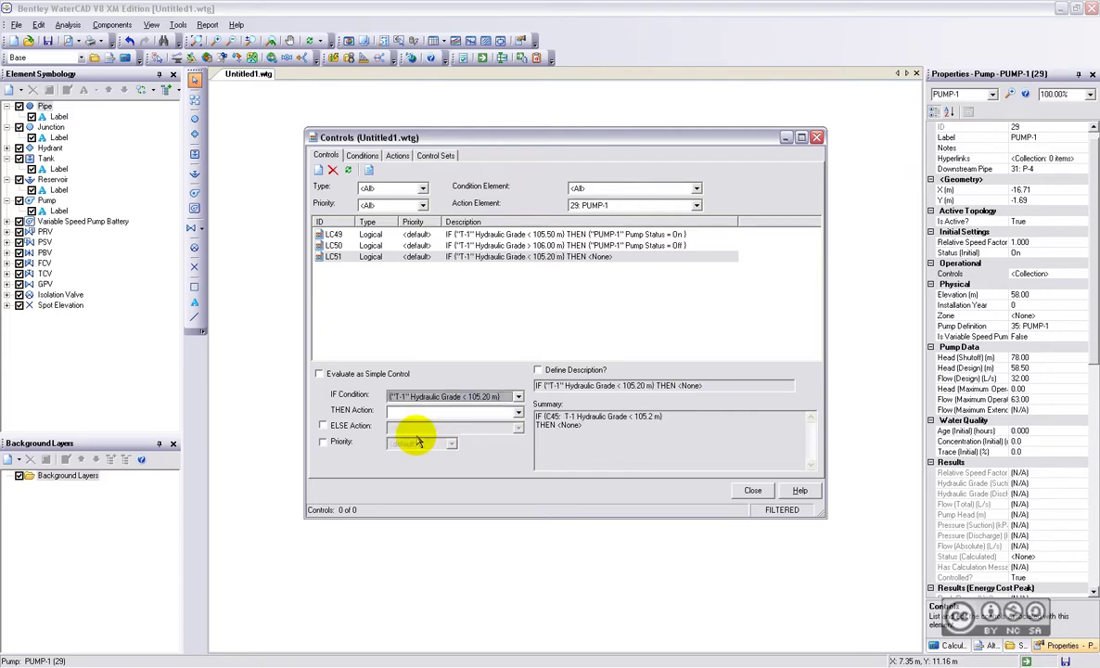
click(421, 412)
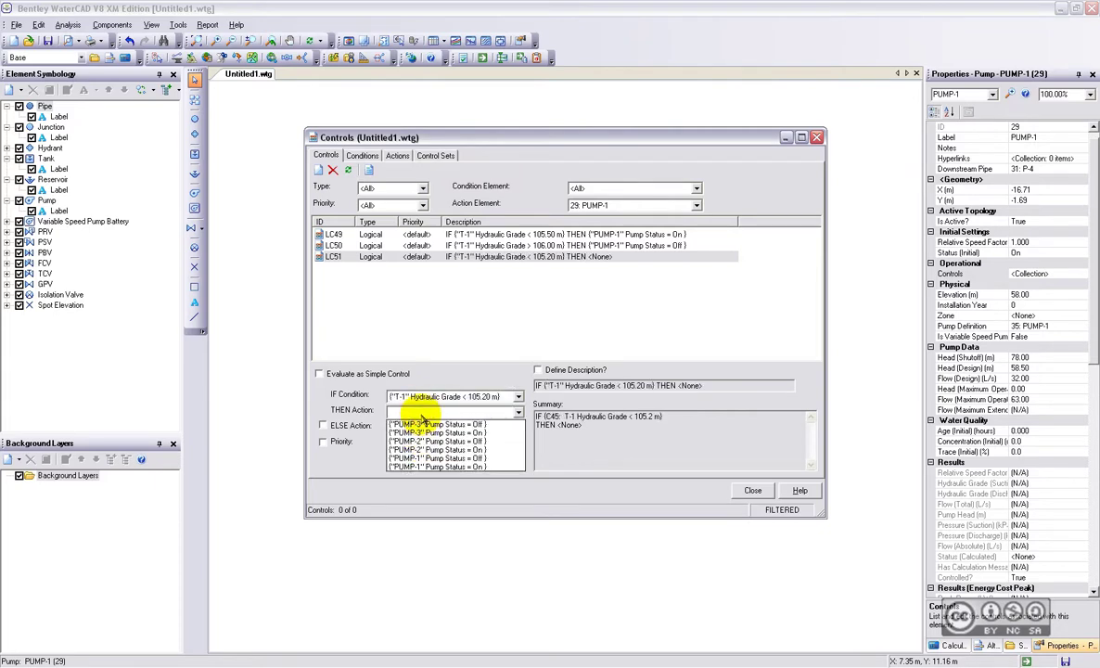
click(426, 450)
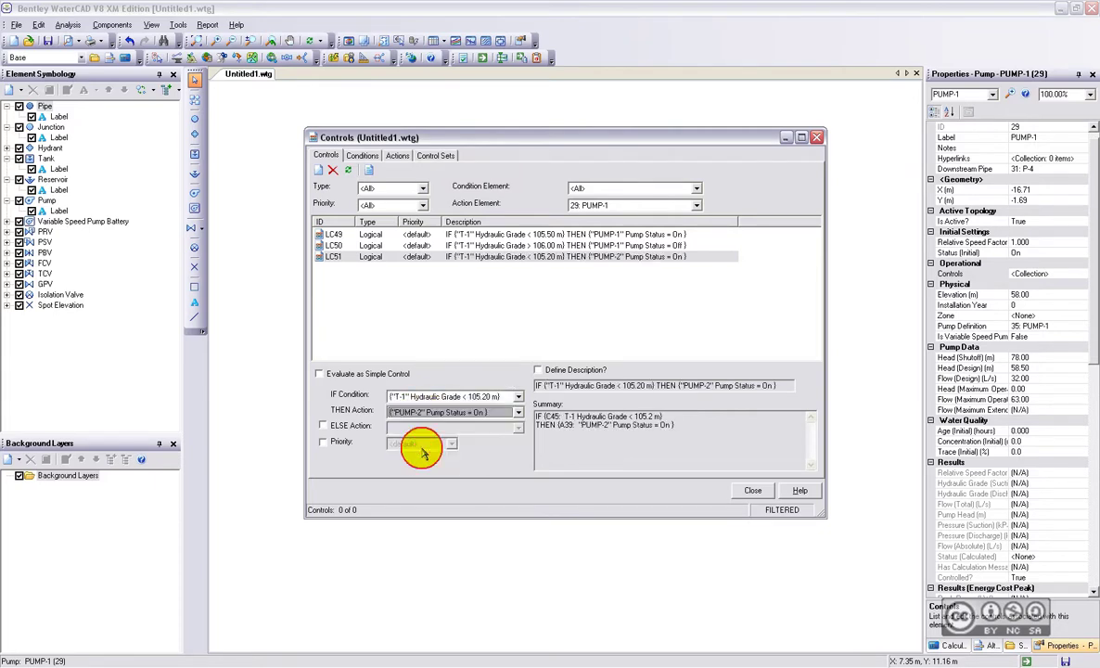
- Create a logical control: IF T-1 Hydraulic Grade > 106.00 m THEN PUMP-2 Pump Status = Off
click(318, 171)
click(442, 396)
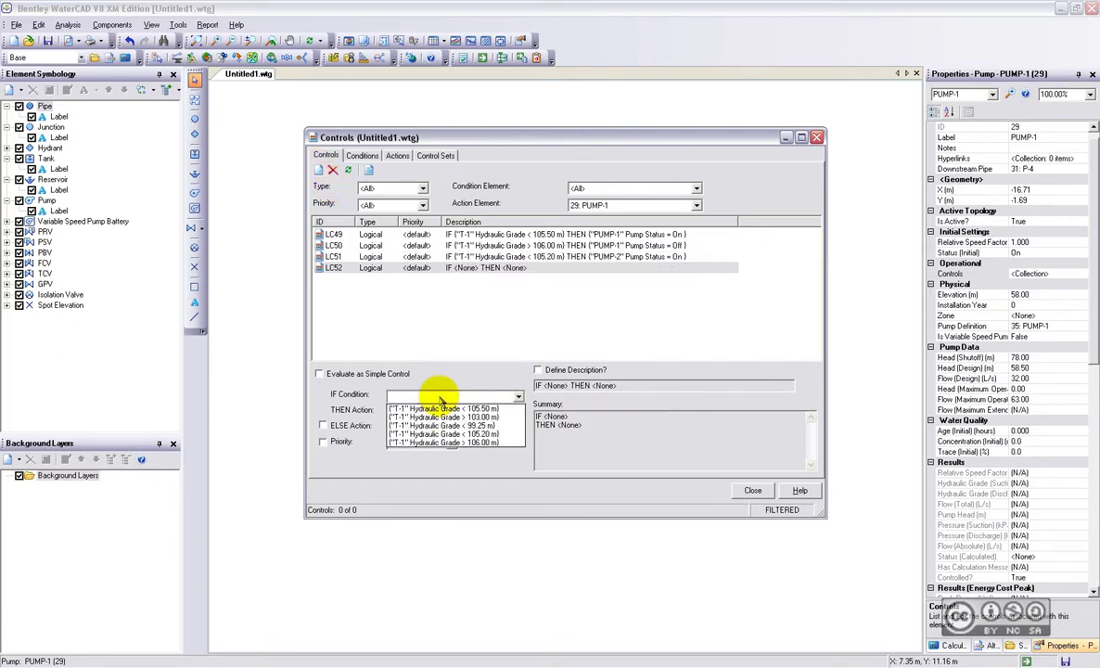
click(448, 443)
click(432, 413)
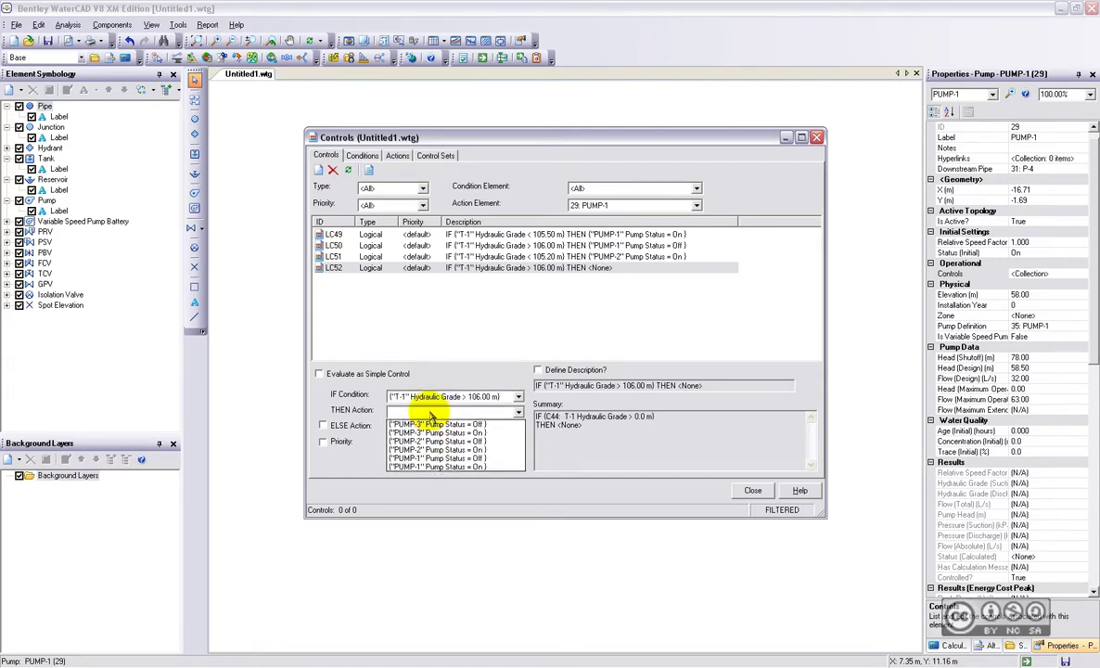
click(434, 440)
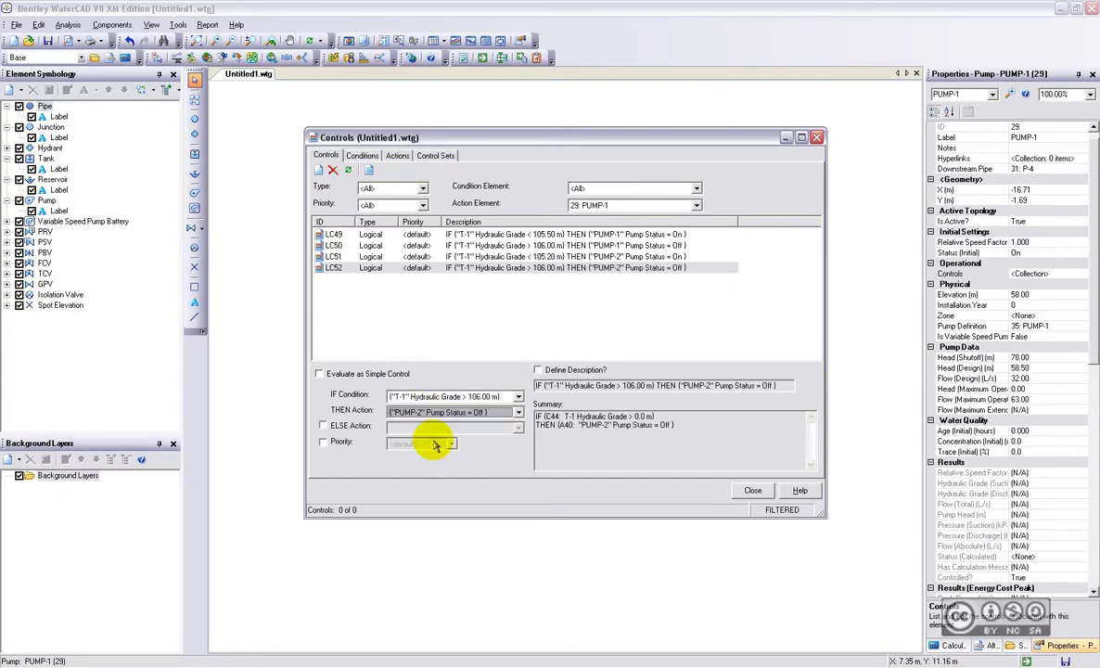
- Create a logical control: IF T-1 Hydraulic Grade < 99.25 m THEN PUMP-3 Pump Status = On
click(320, 174)
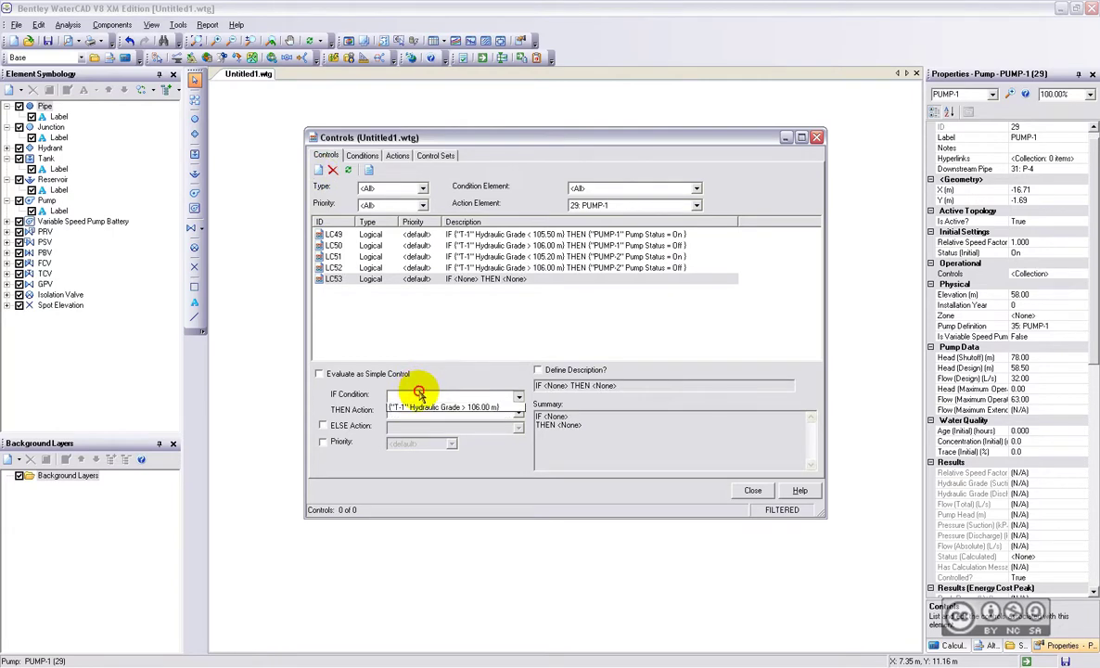
click(420, 396)
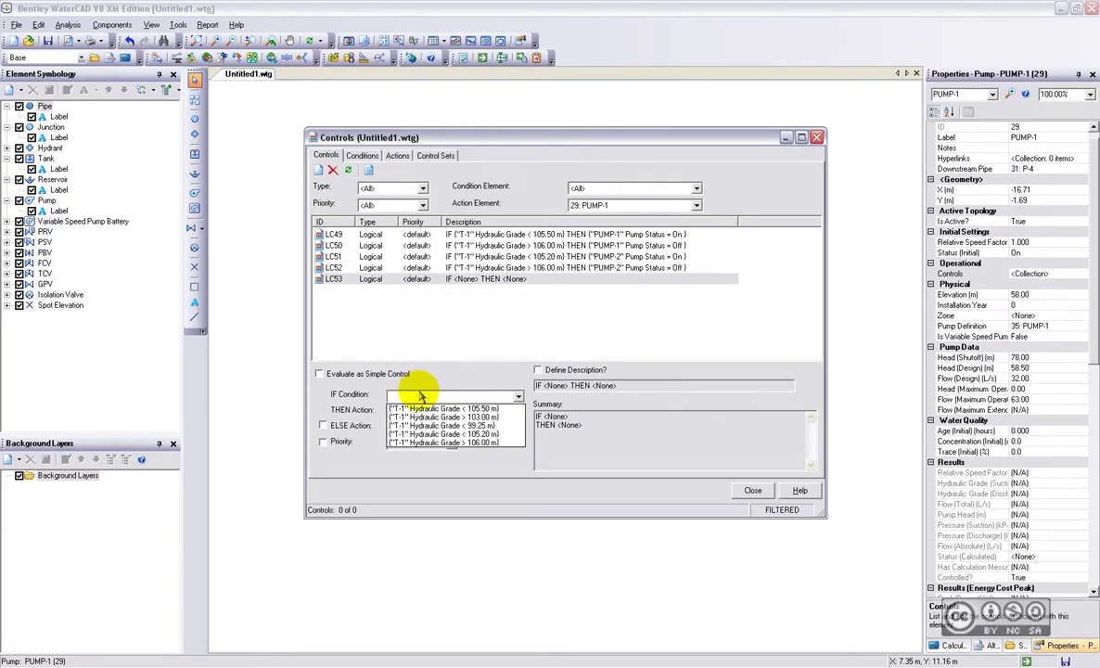
click(420, 426)
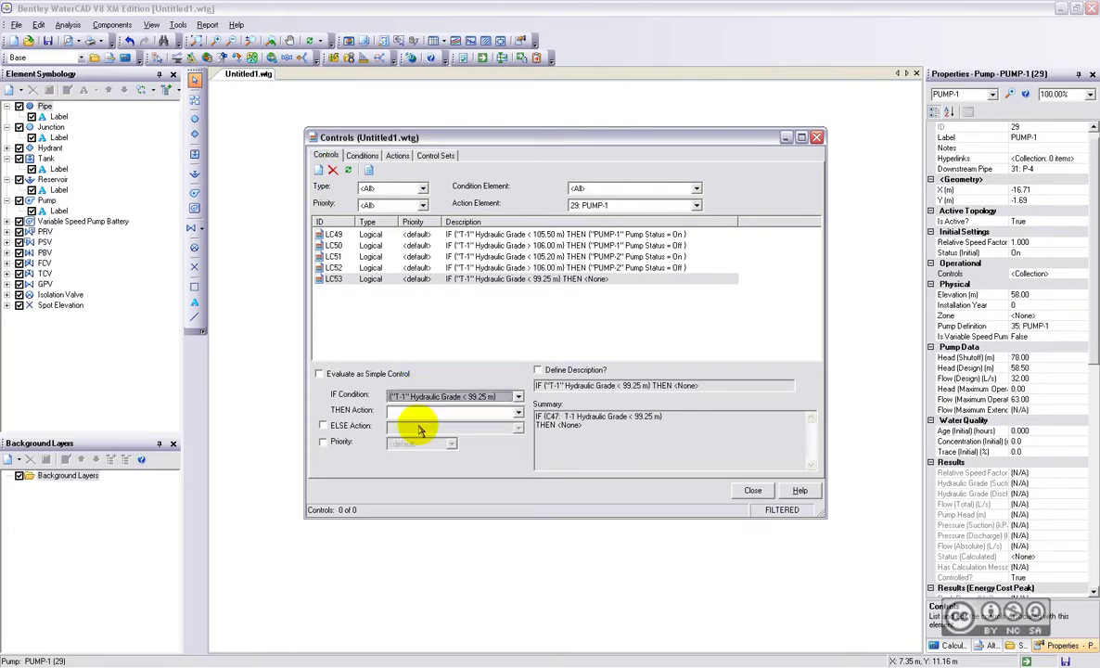
click(420, 412)
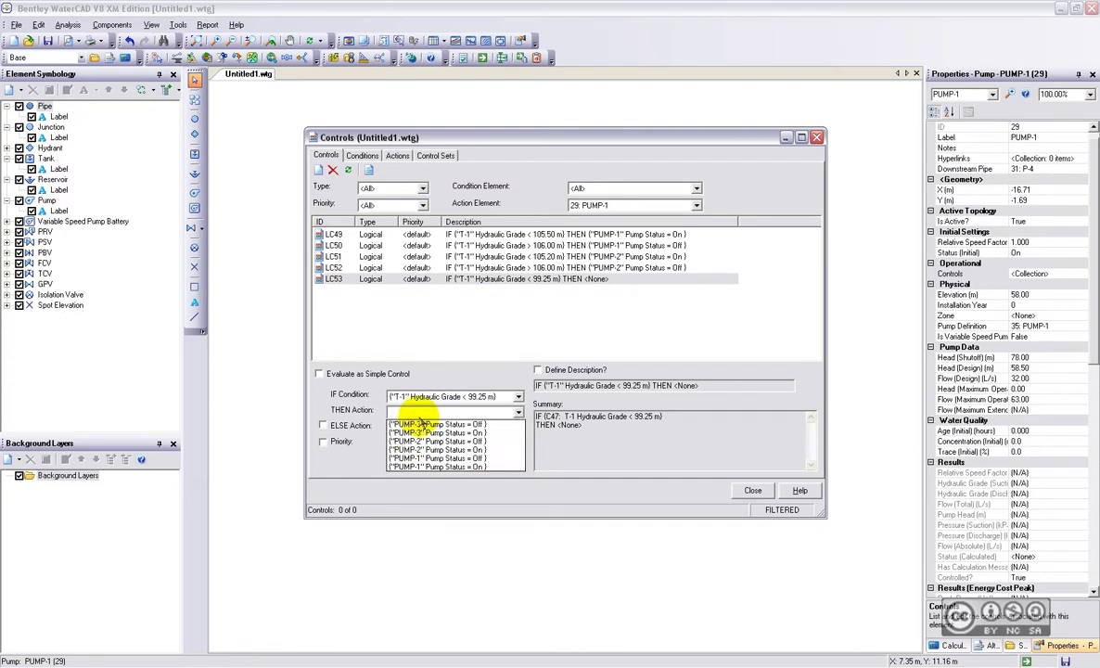
click(422, 432)
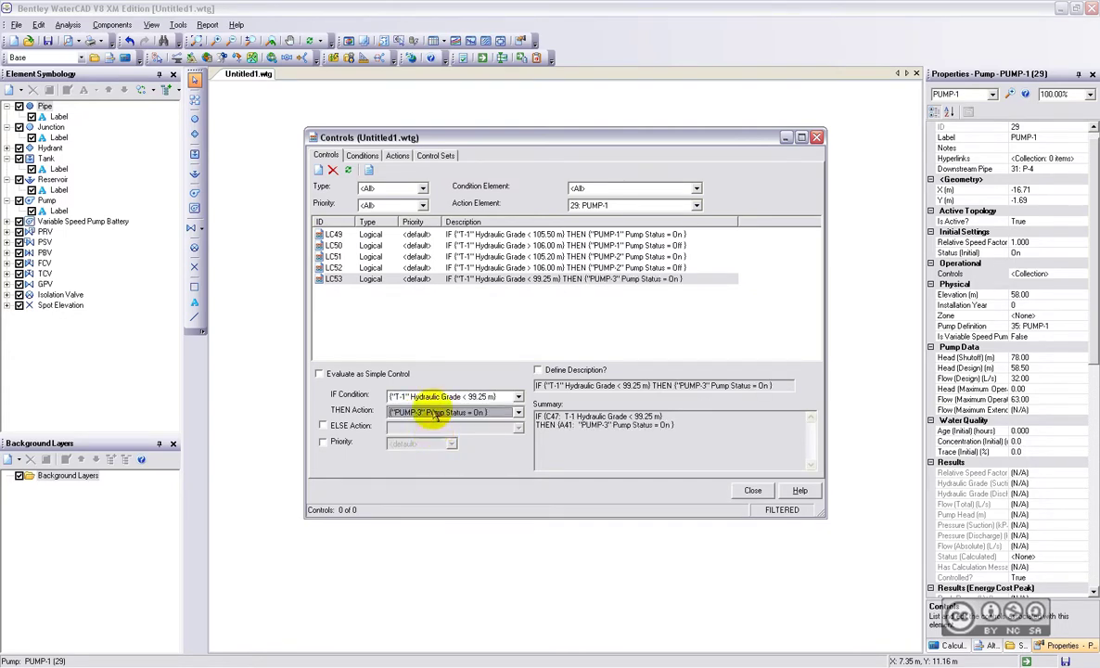
- Create a logical control: IF T-1 Hydraulic Grade > 103.00 m THEN PUMP-3 Pump Status = Off
click(319, 170)
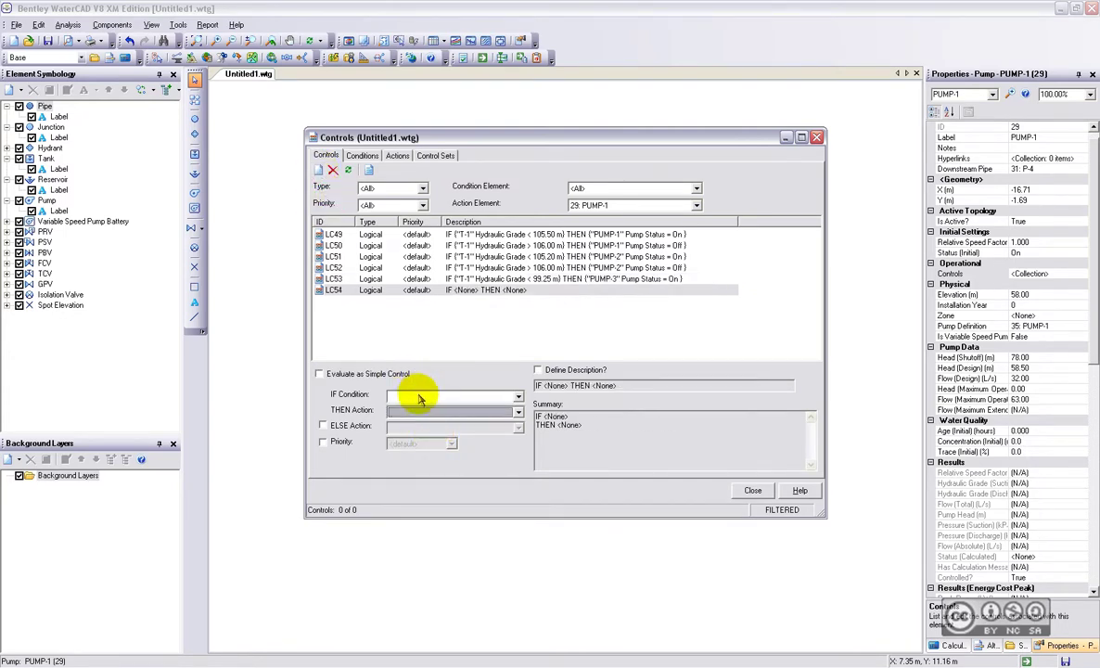
click(420, 399)
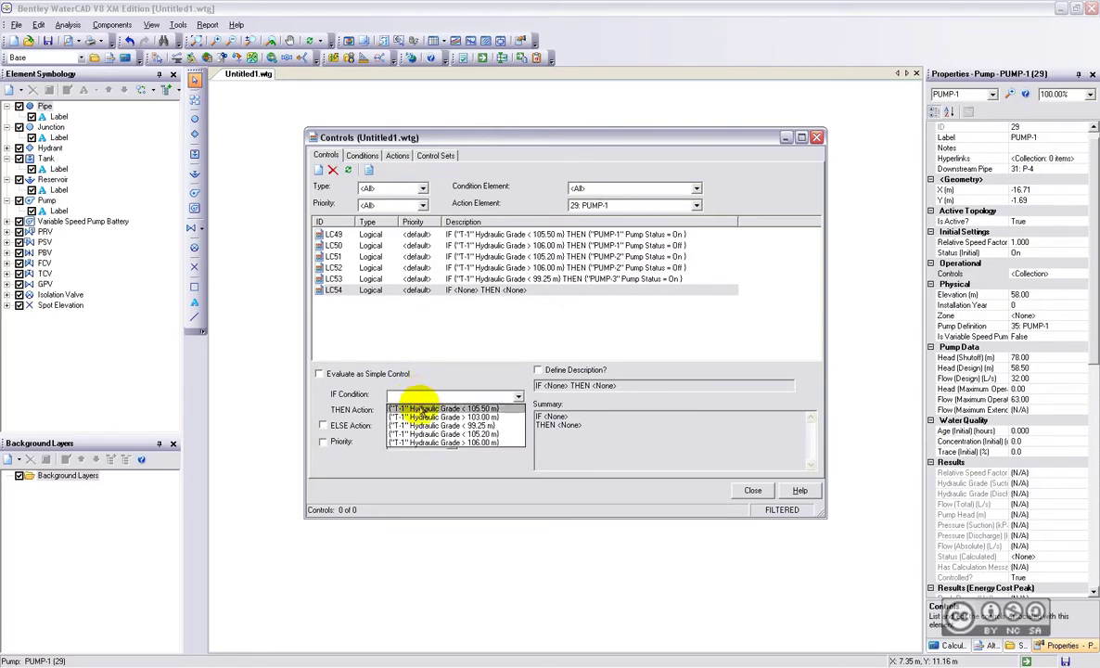
click(423, 417)
click(427, 414)
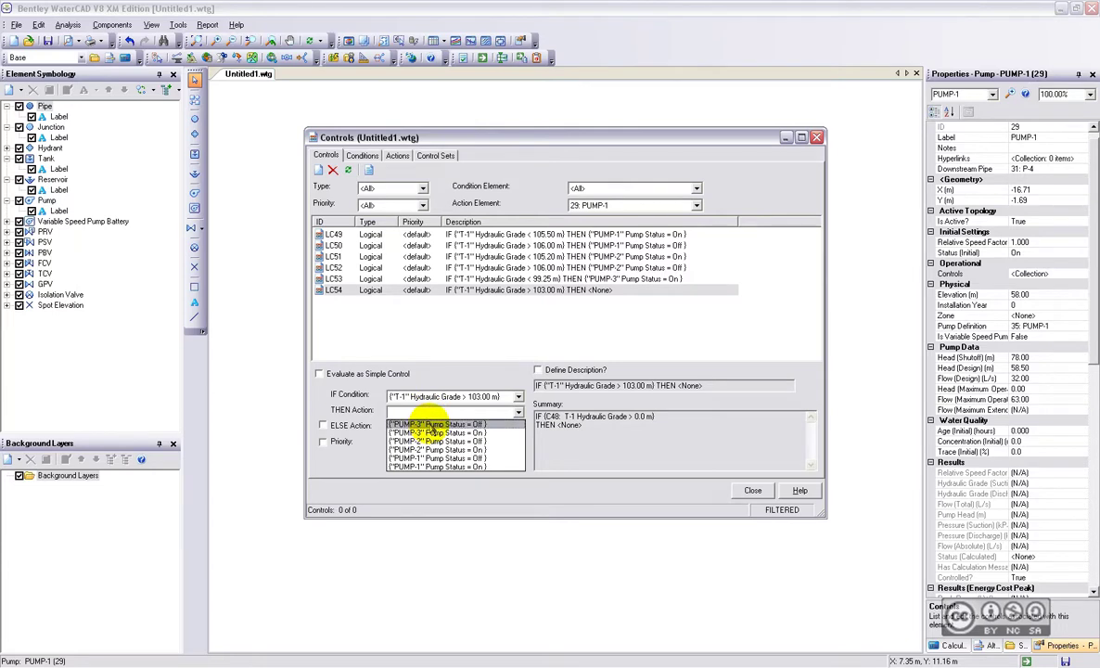
click(429, 425)
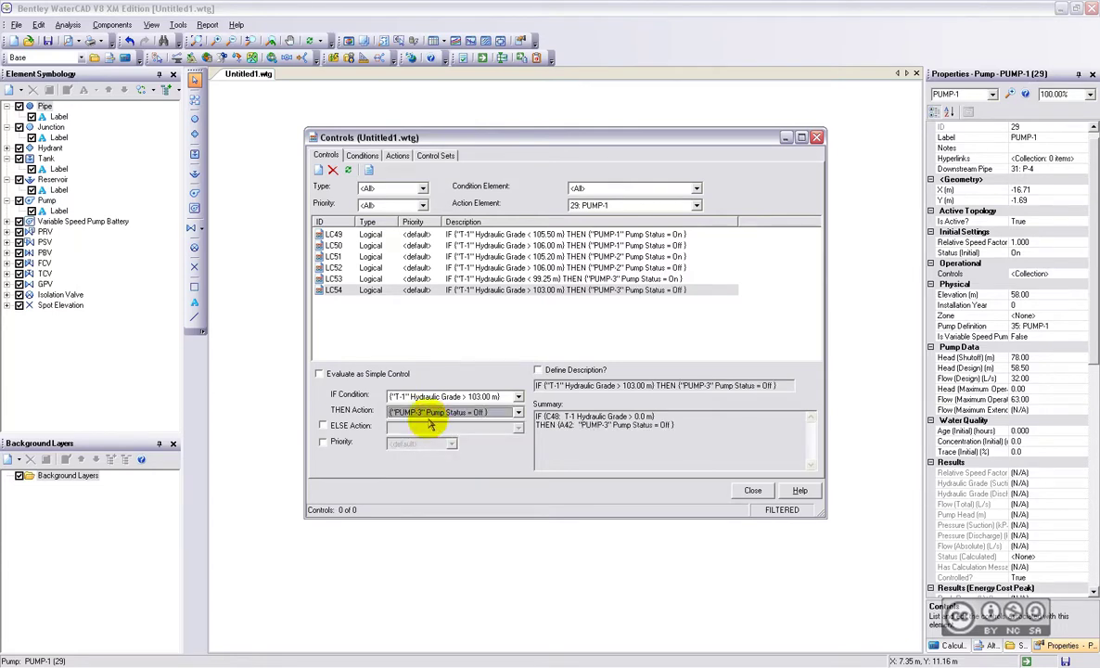
- Review the conditions and actions of the pumps' logical controls, and close the controls manager
click(391, 280)
click(395, 268)
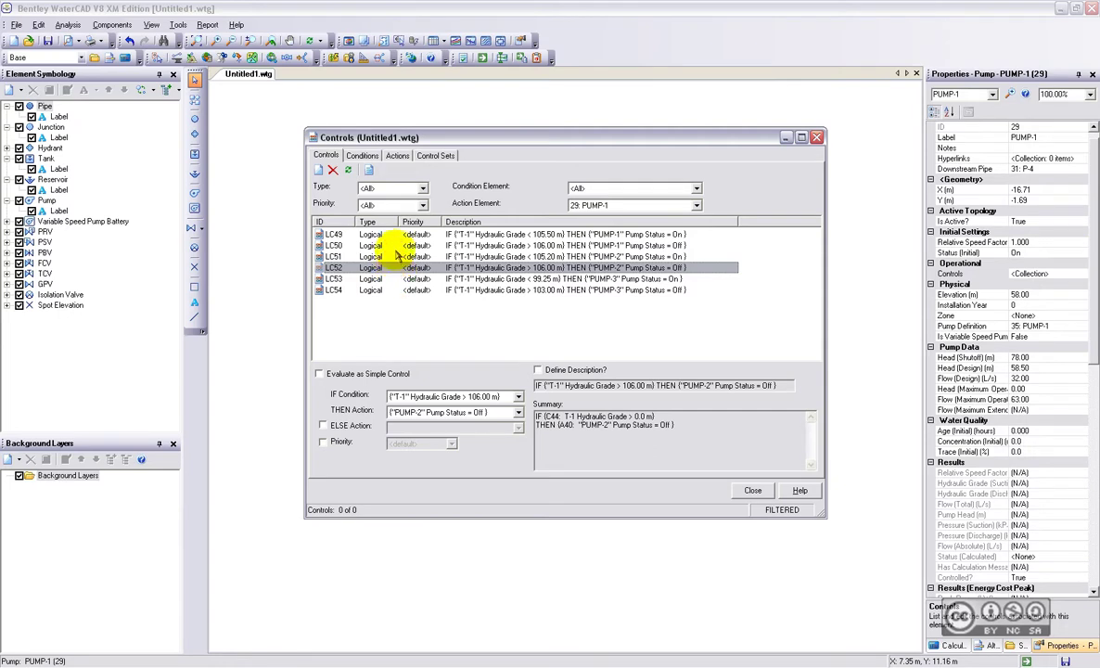
click(396, 246)
click(396, 257)
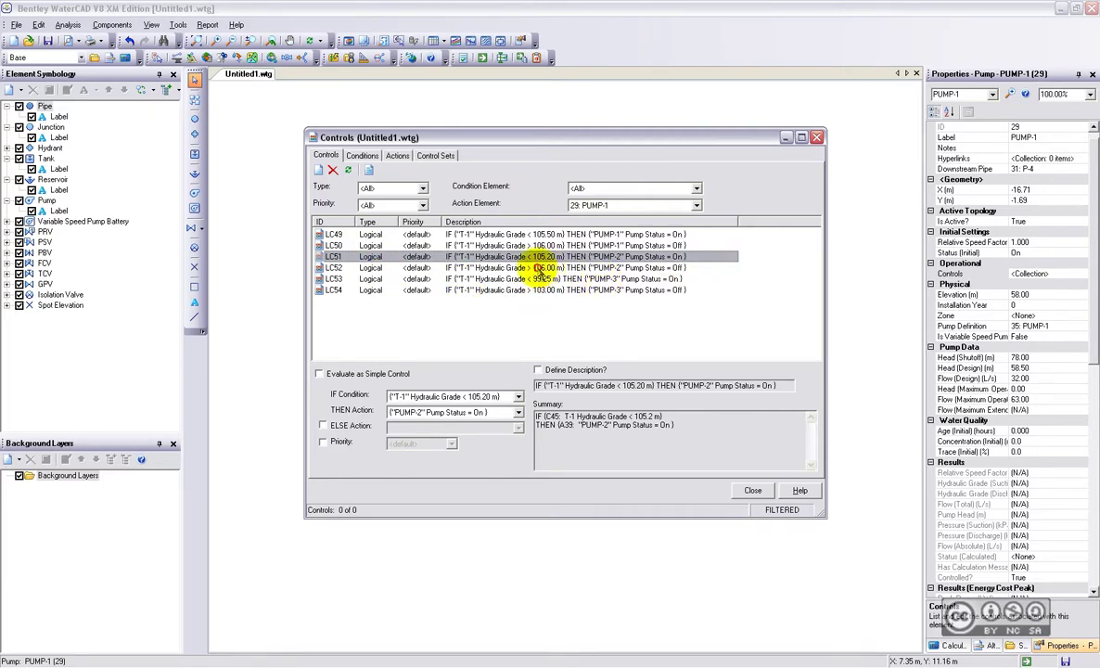
click(540, 268)
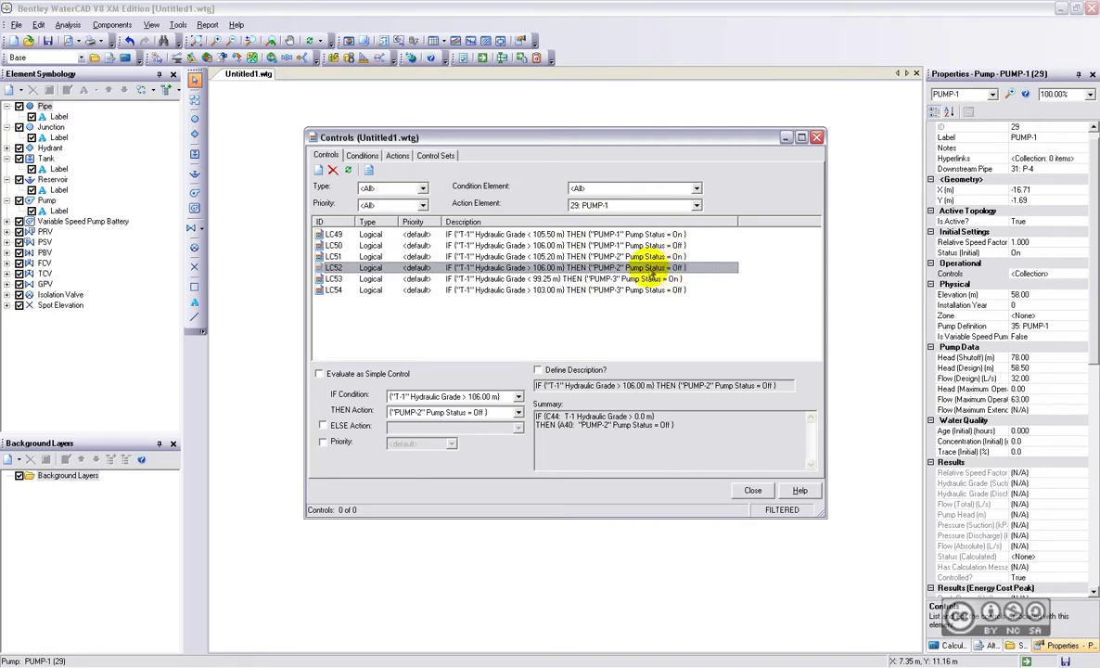
click(520, 245)
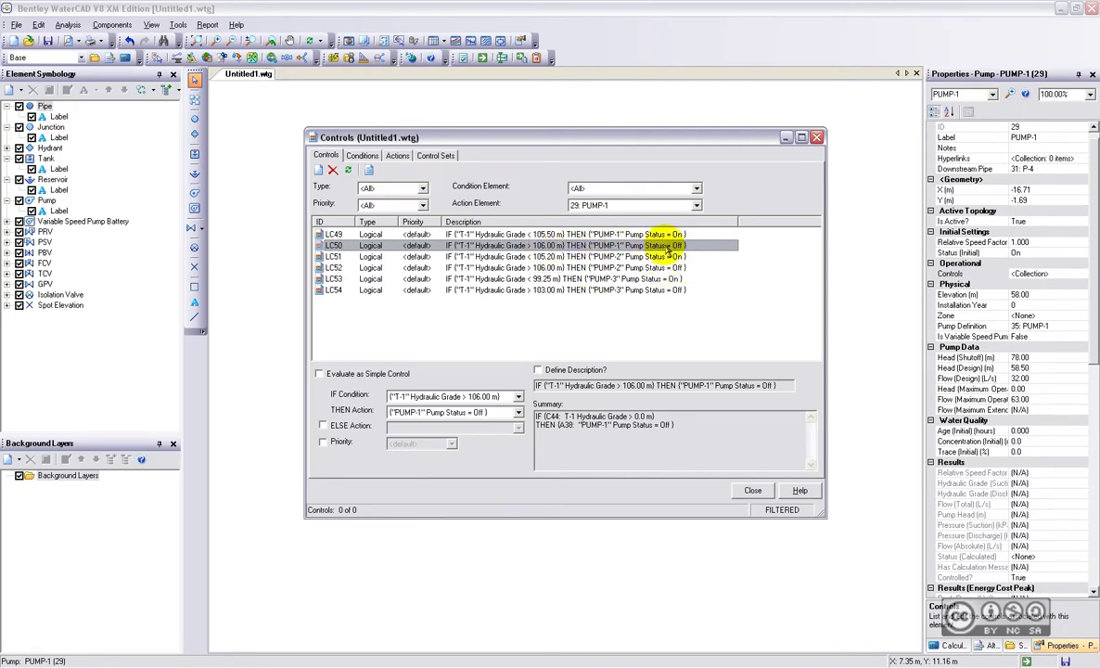
click(754, 492)
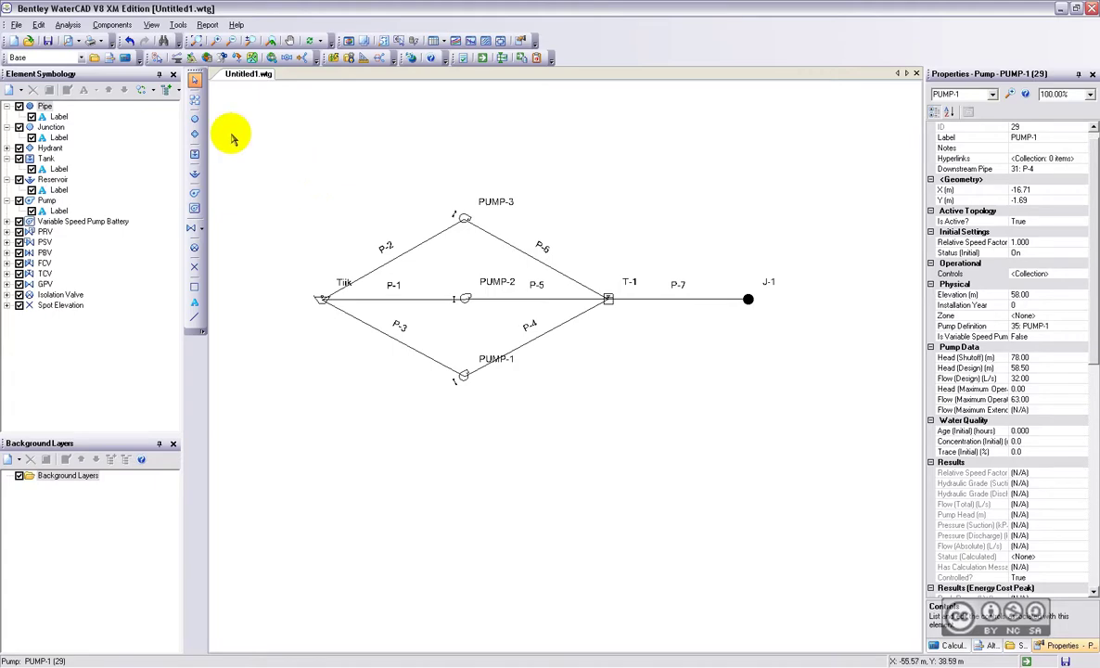
- Save the project as Harjutus10.wtg in the folder named 10
click(17, 24)
click(35, 103)
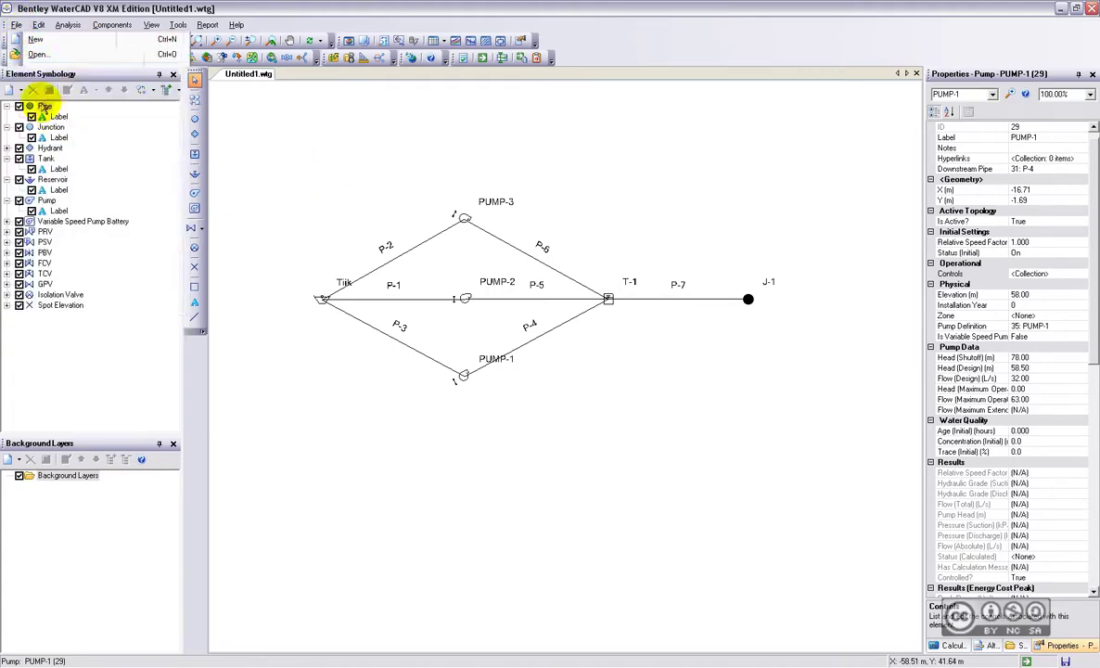
click(482, 259)
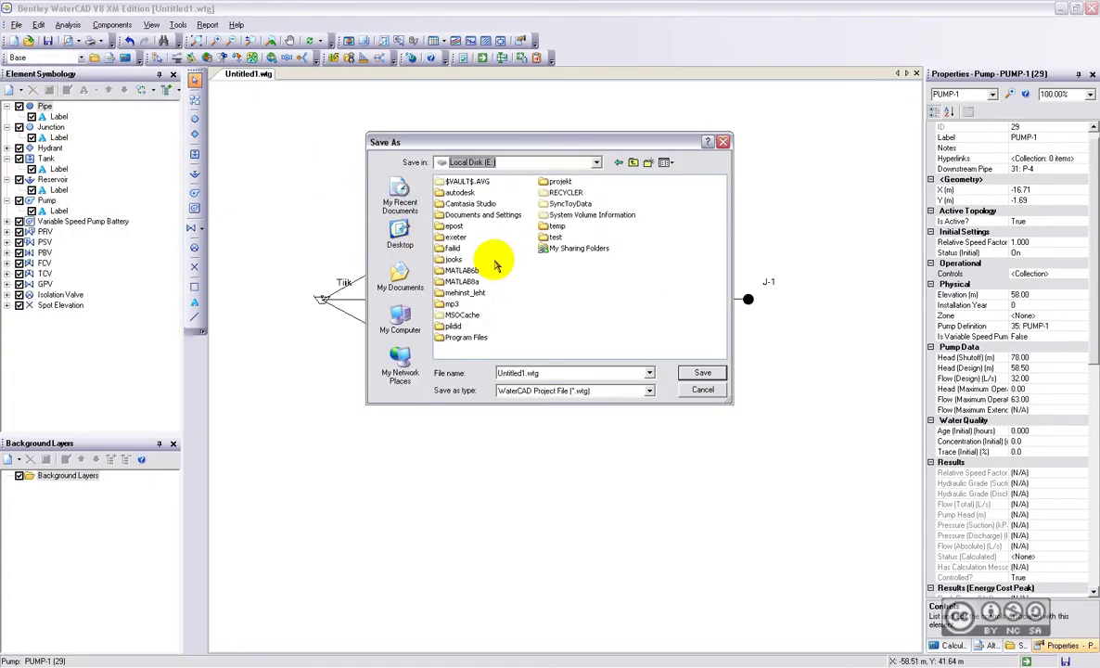
double_click(450, 186)
double_click(453, 181)
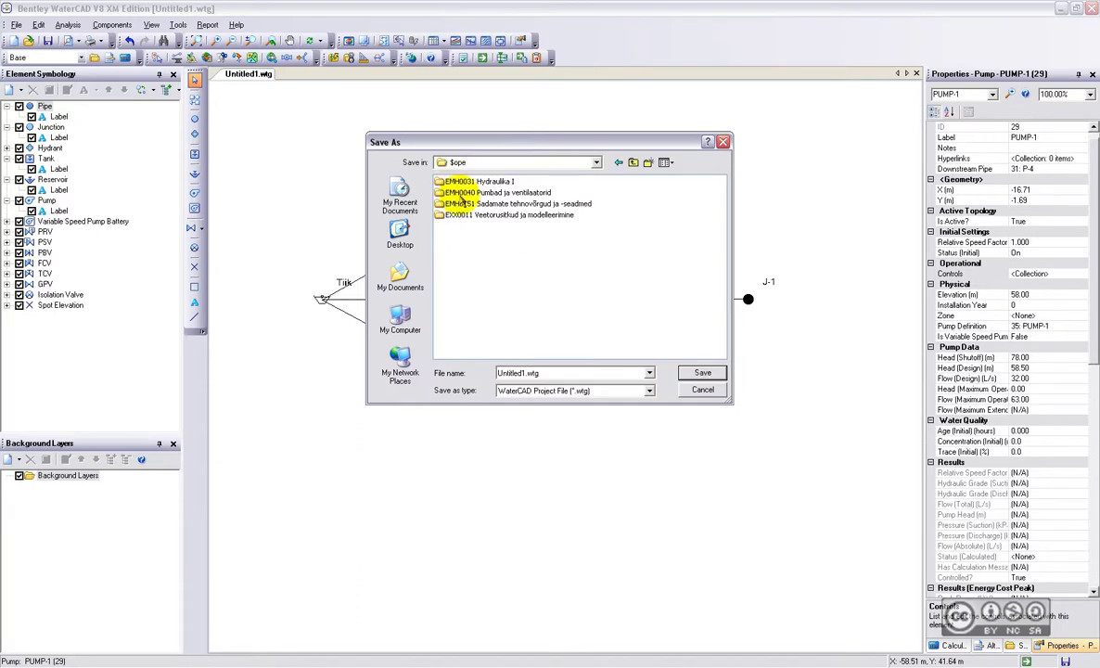
double_click(455, 215)
double_click(522, 374)
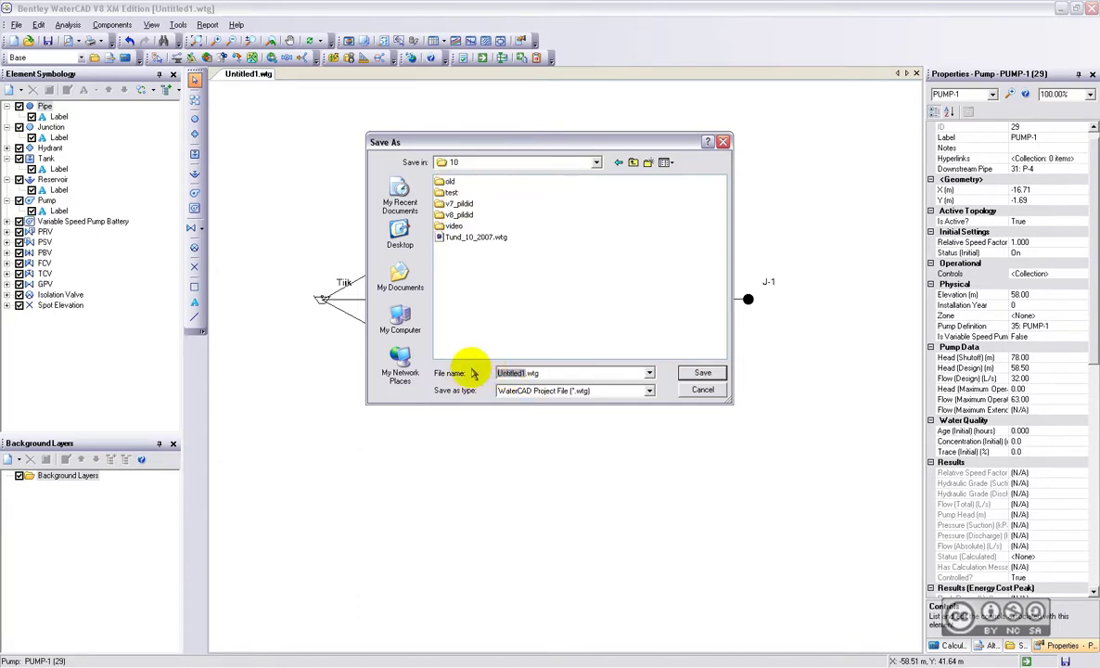
text(Harjutus10)
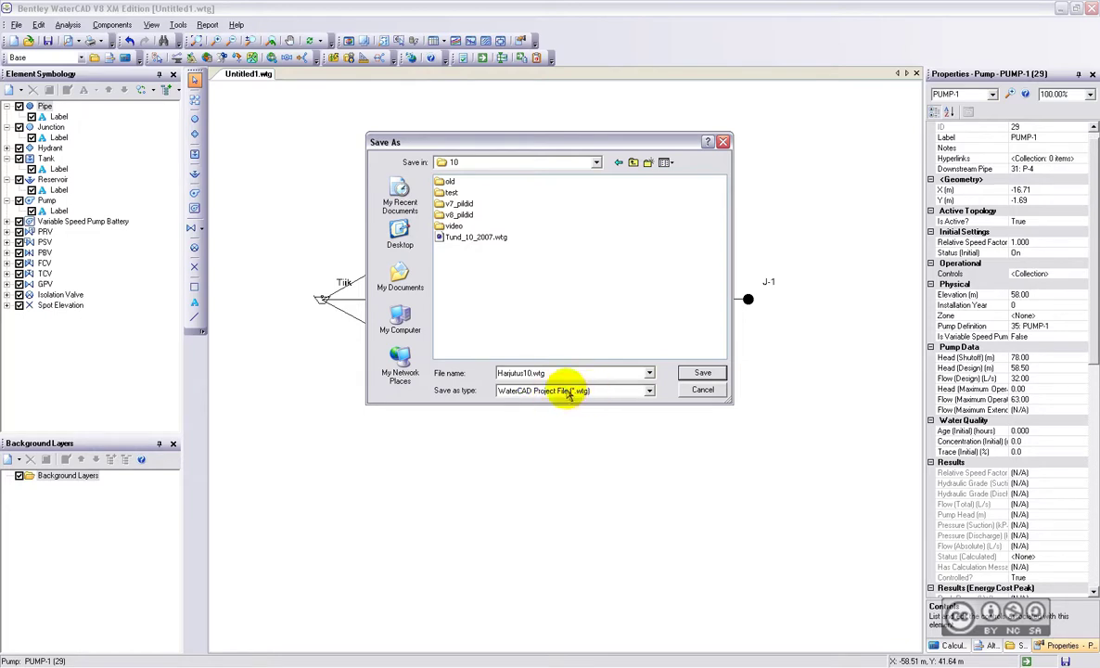
click(703, 374)
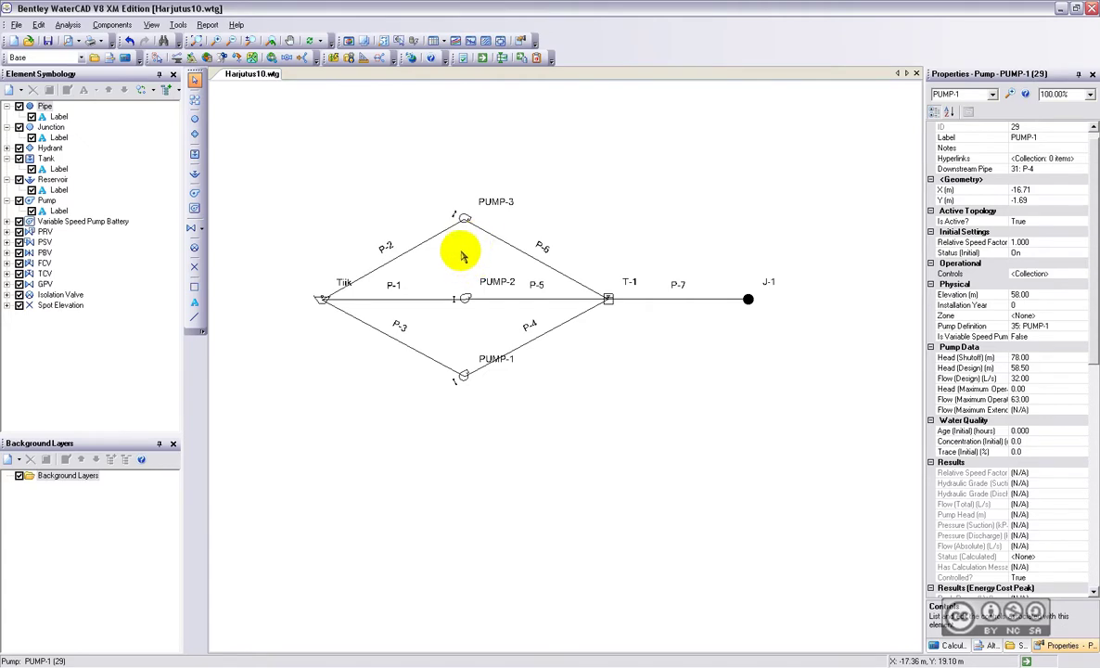
- Set the elevation of junction J-1 to 58.00 m
click(464, 300)
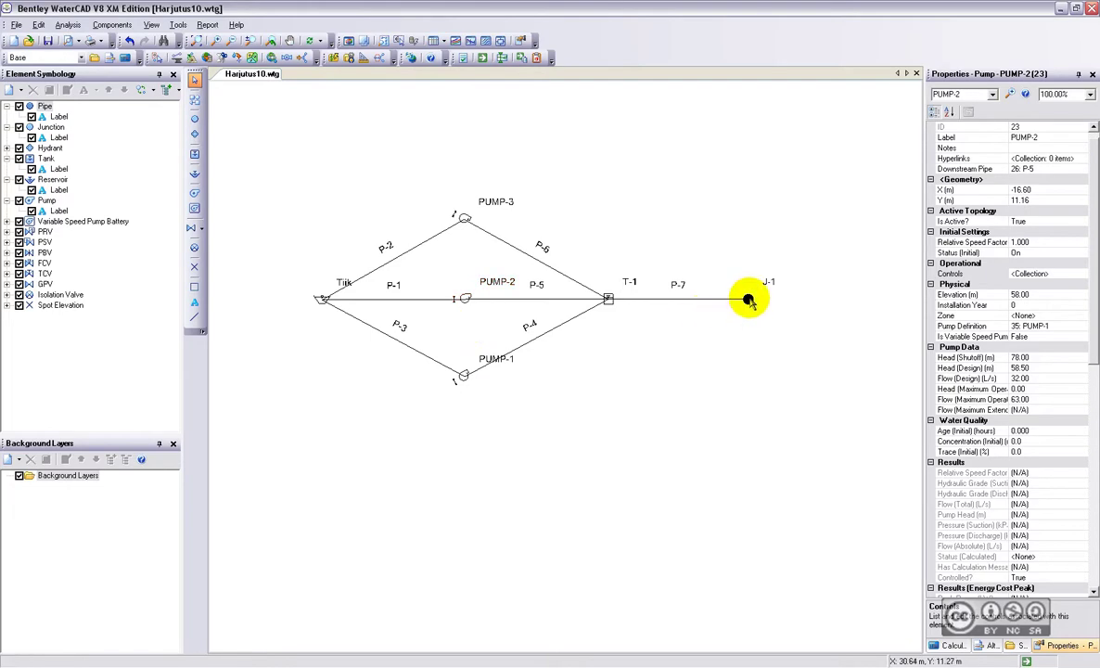
click(749, 299)
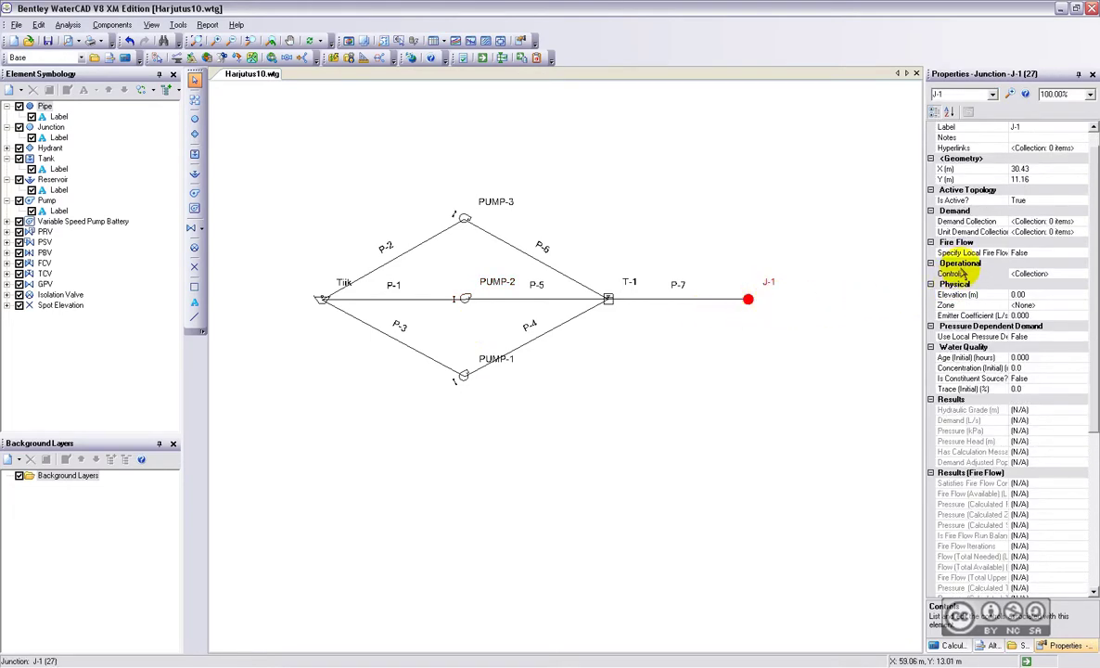
click(1008, 295)
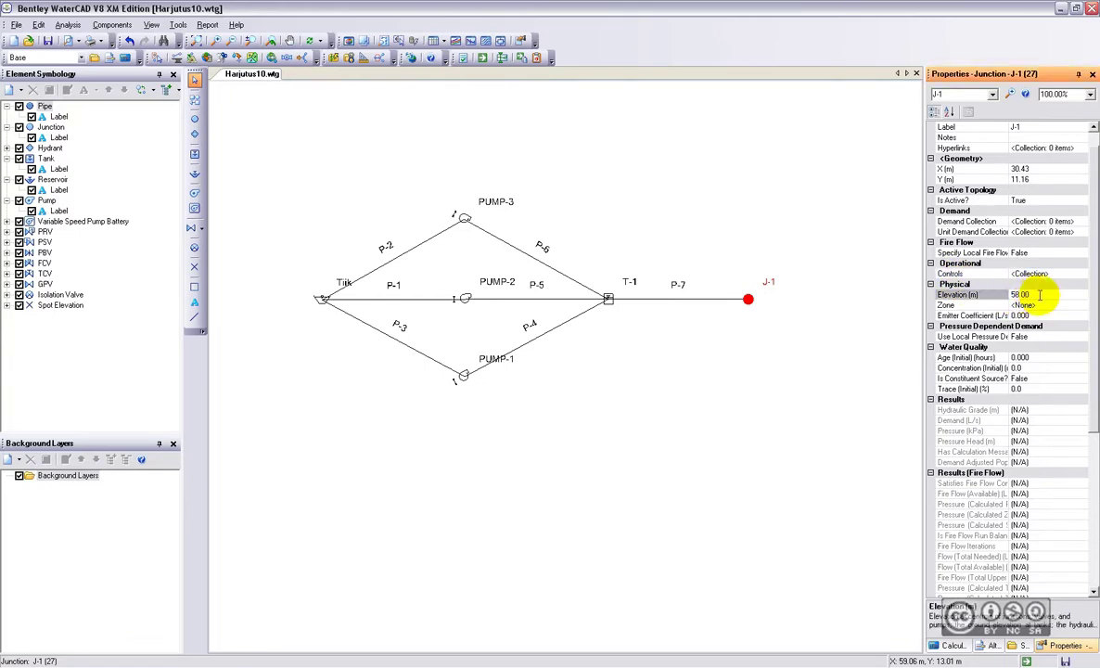
key(Return)
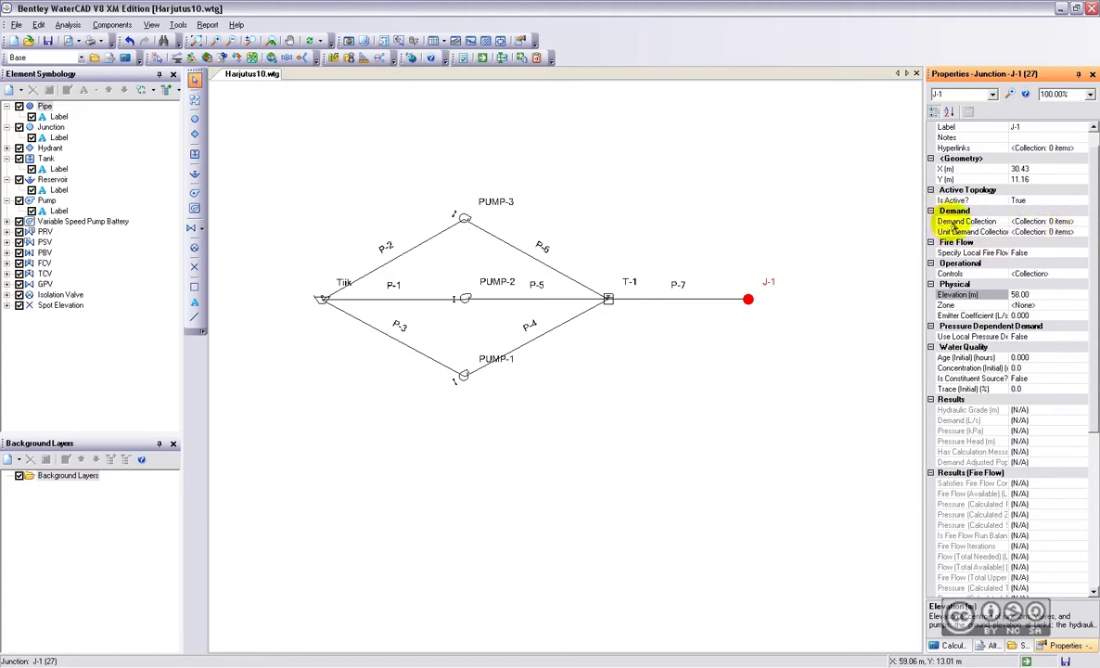
- Add a base demand of 20 L/s to junction J-1's demand collection
click(983, 221)
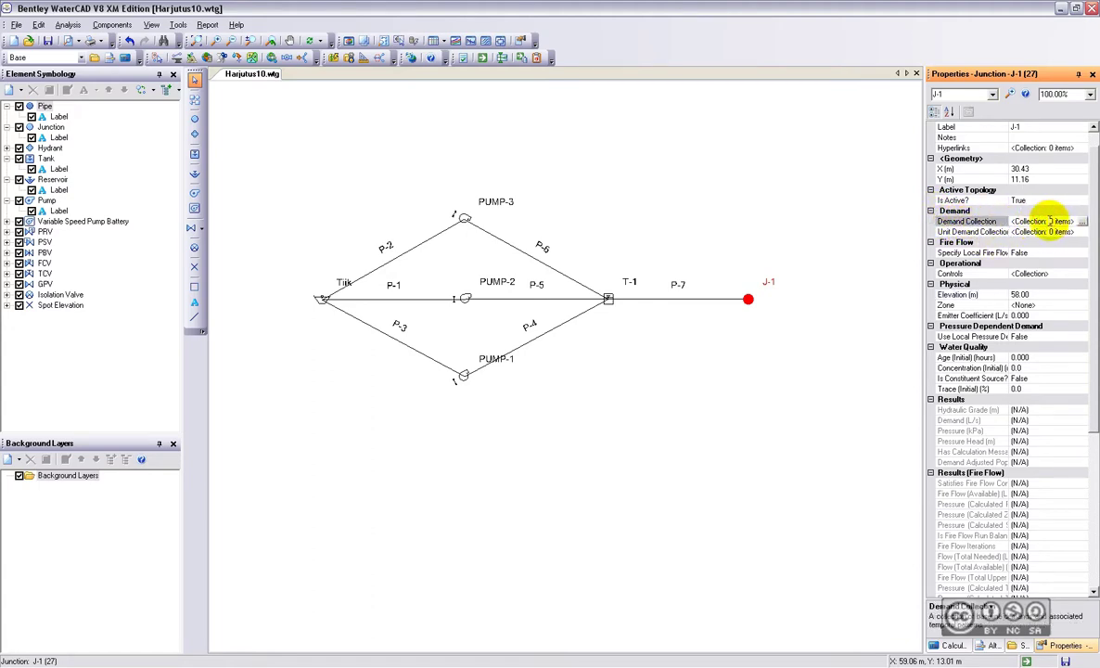
click(1083, 223)
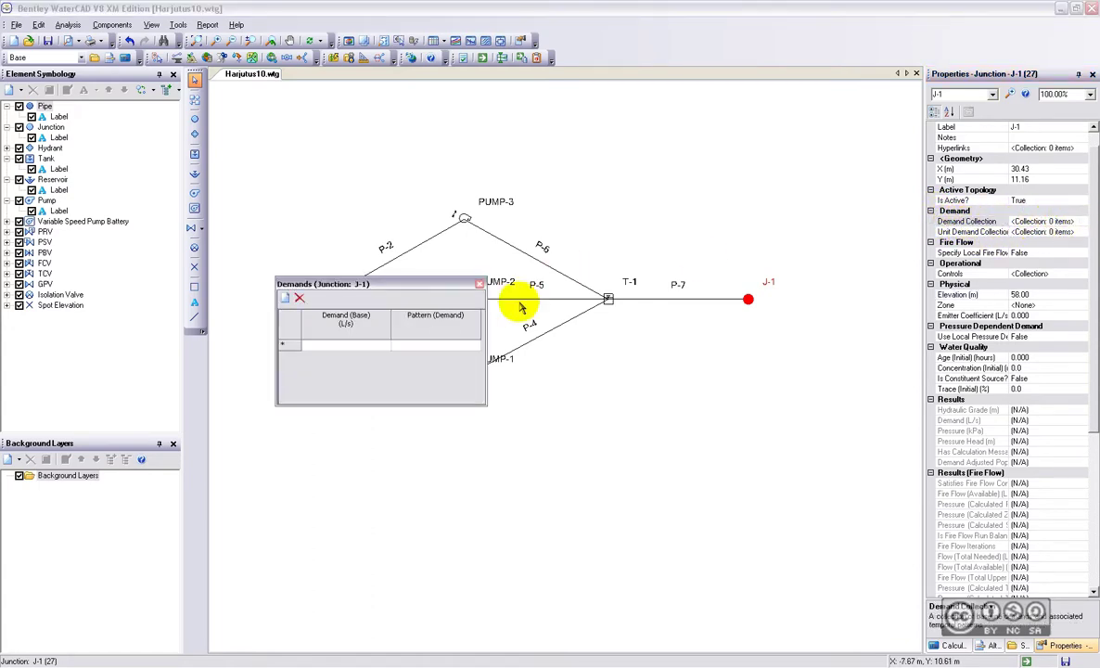
click(366, 344)
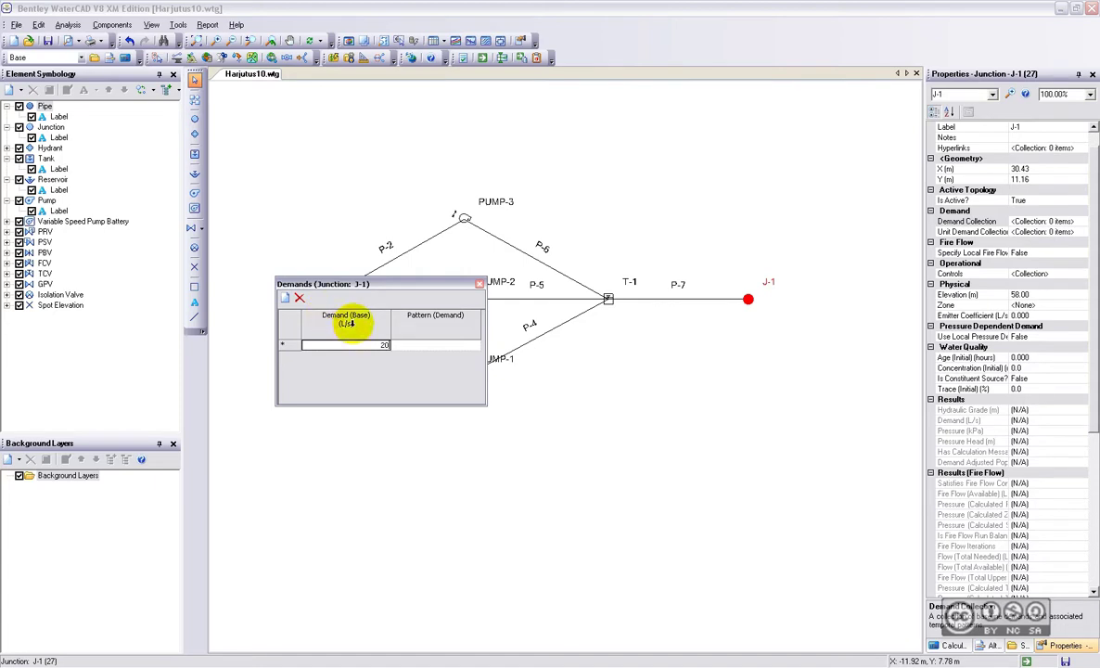
right_click(346, 317)
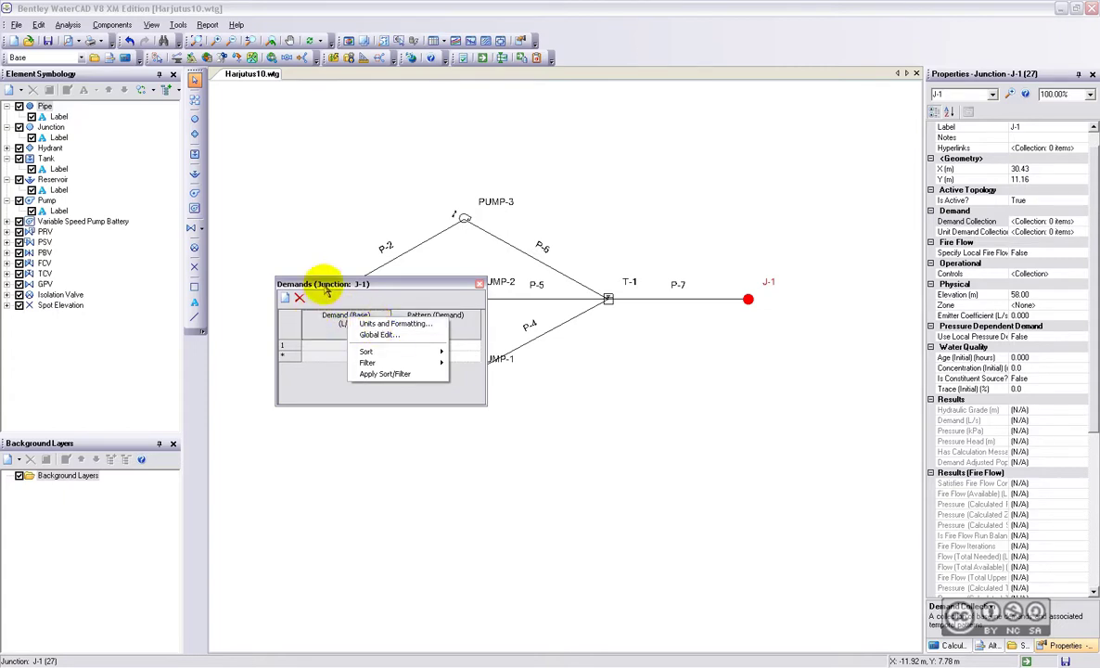
drag(301, 271, 305, 268)
click(483, 282)
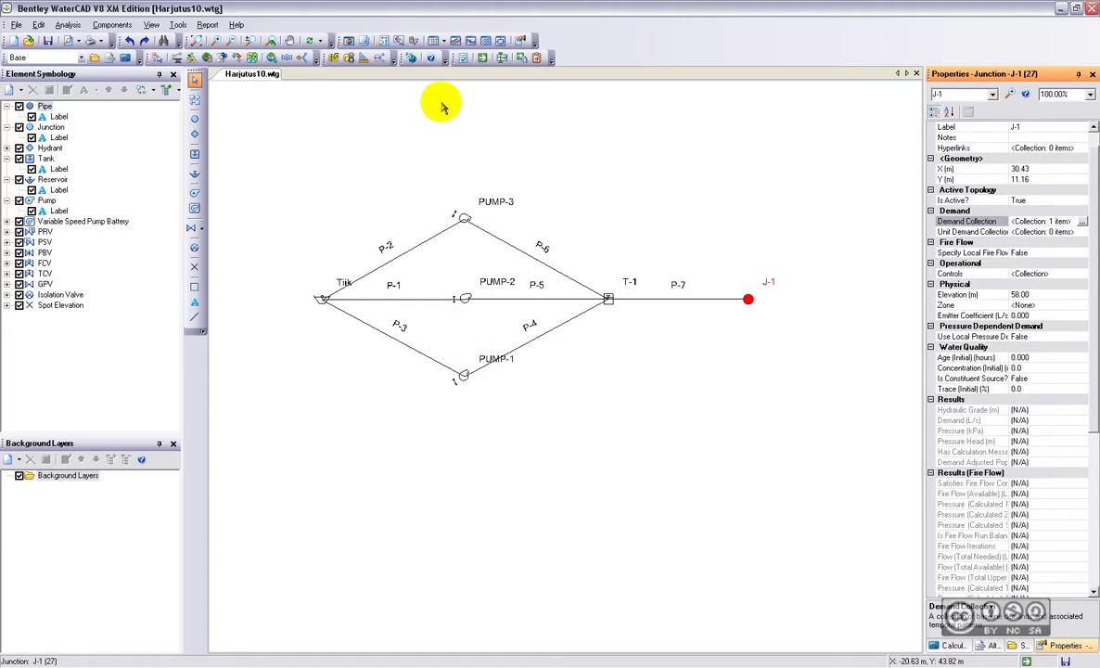
- Open the FlexTable for the network's pipes and look at the sorting options of its Label column
click(445, 43)
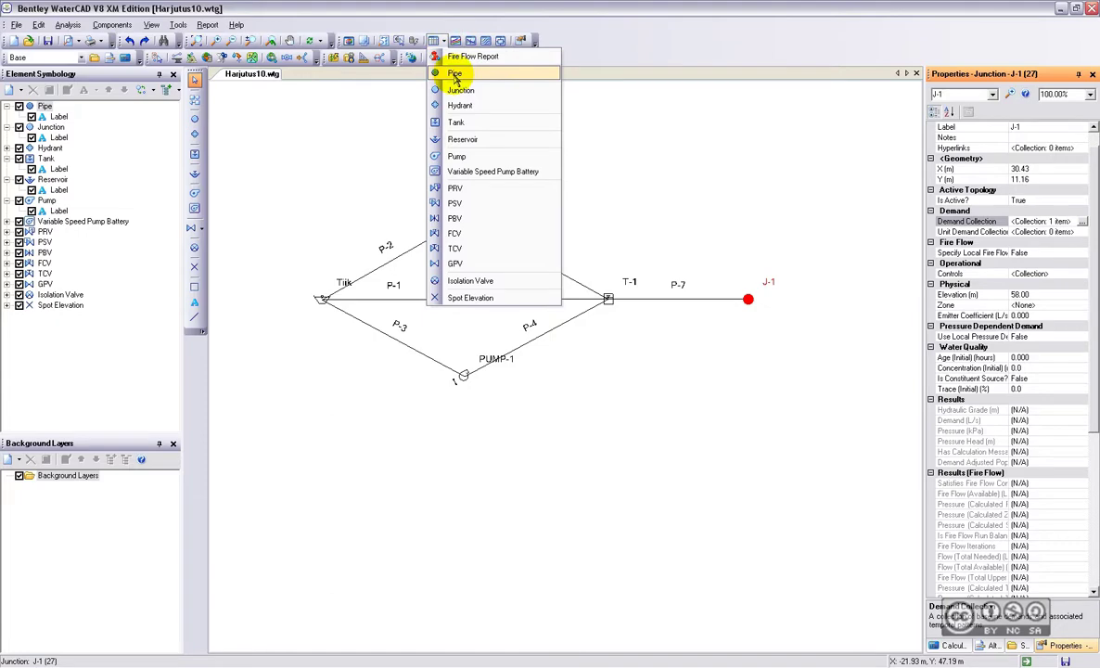
click(455, 74)
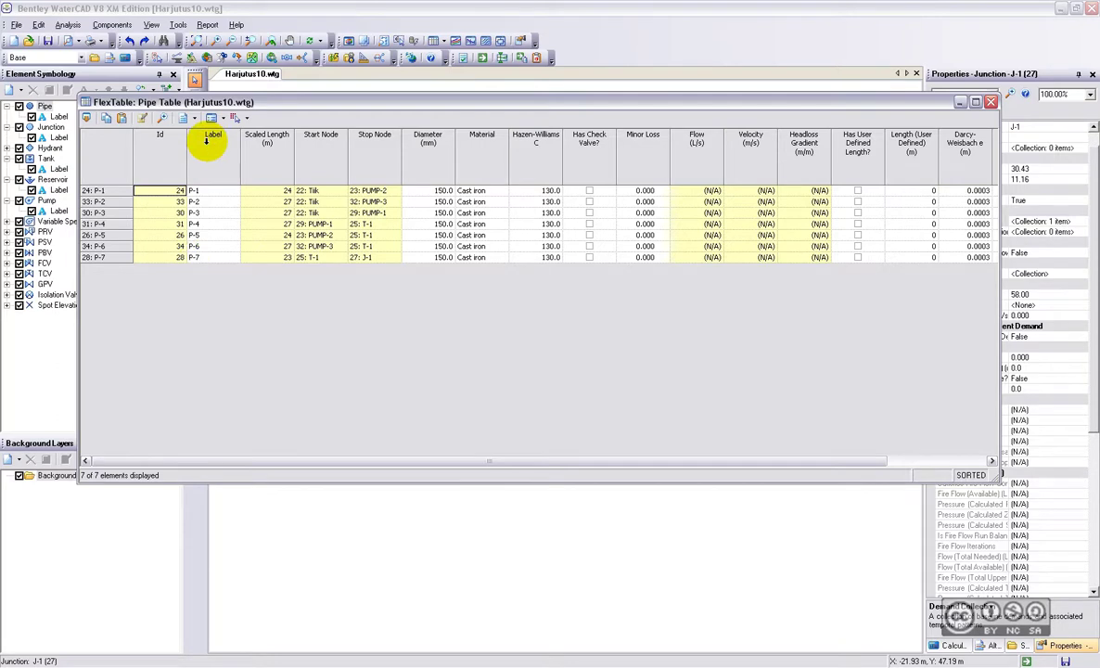
right_click(207, 139)
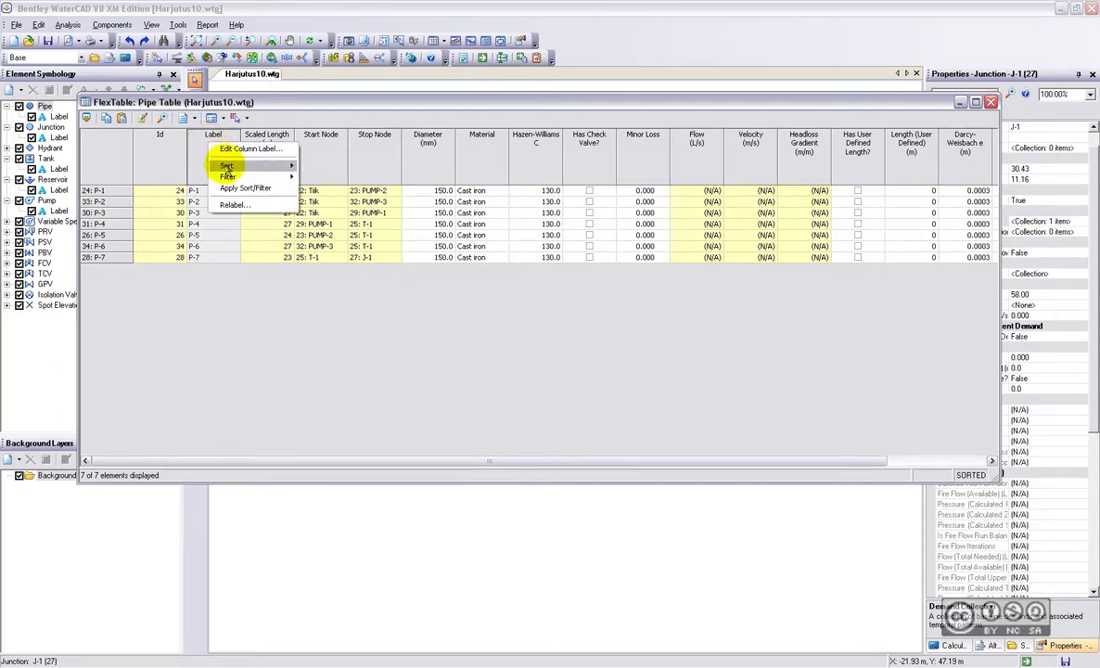
mouse_move(228, 167)
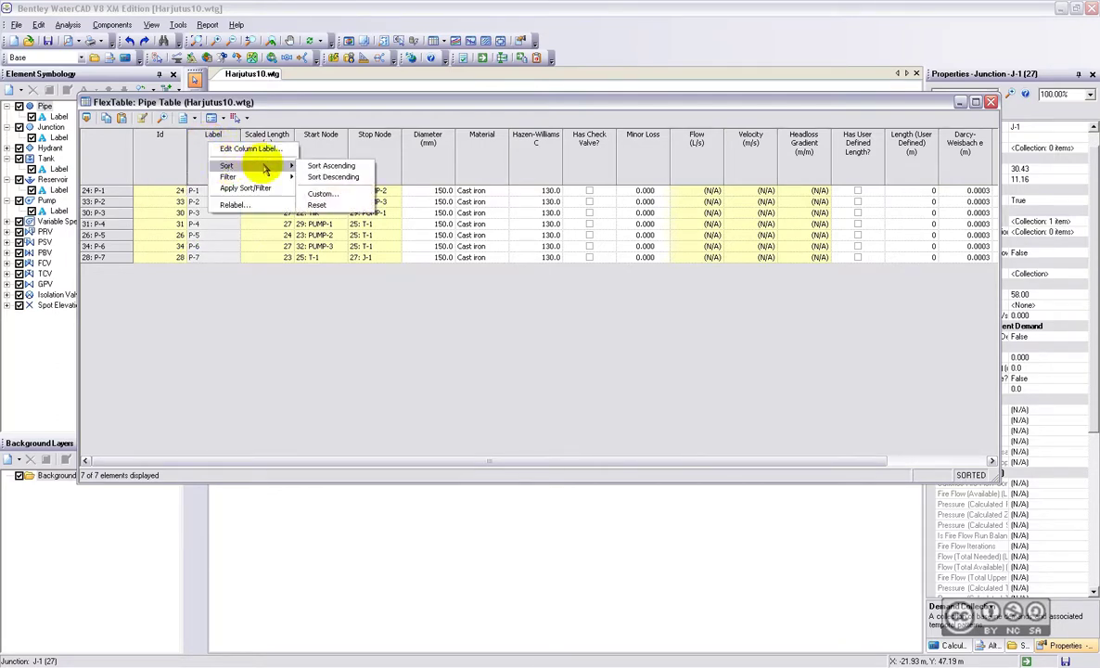
click(197, 118)
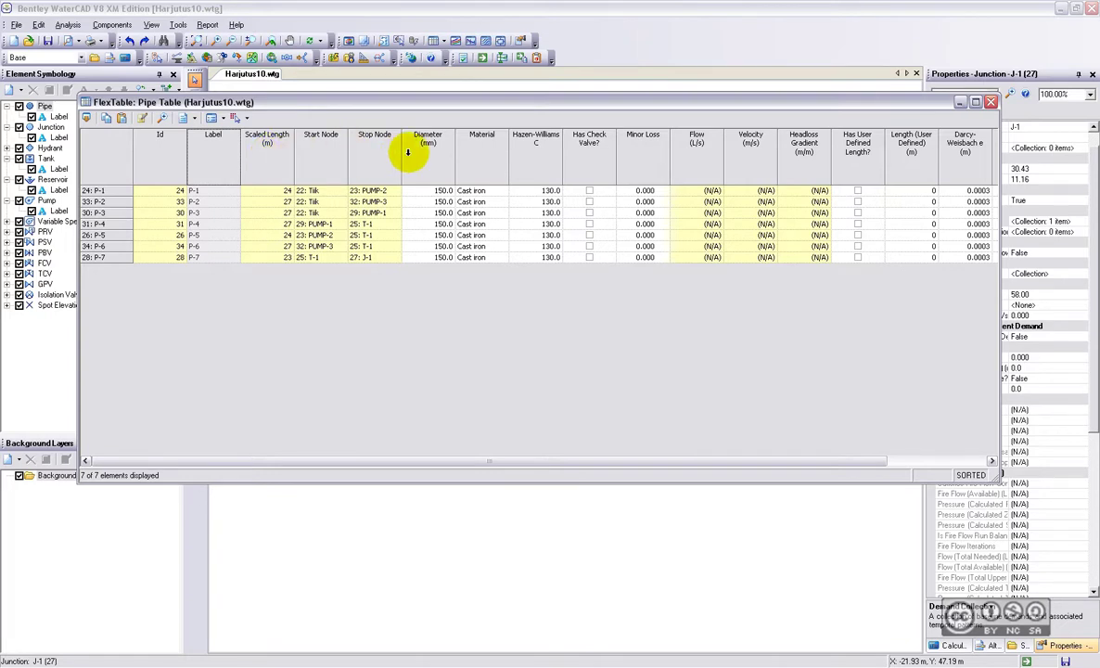
drag(422, 103, 415, 114)
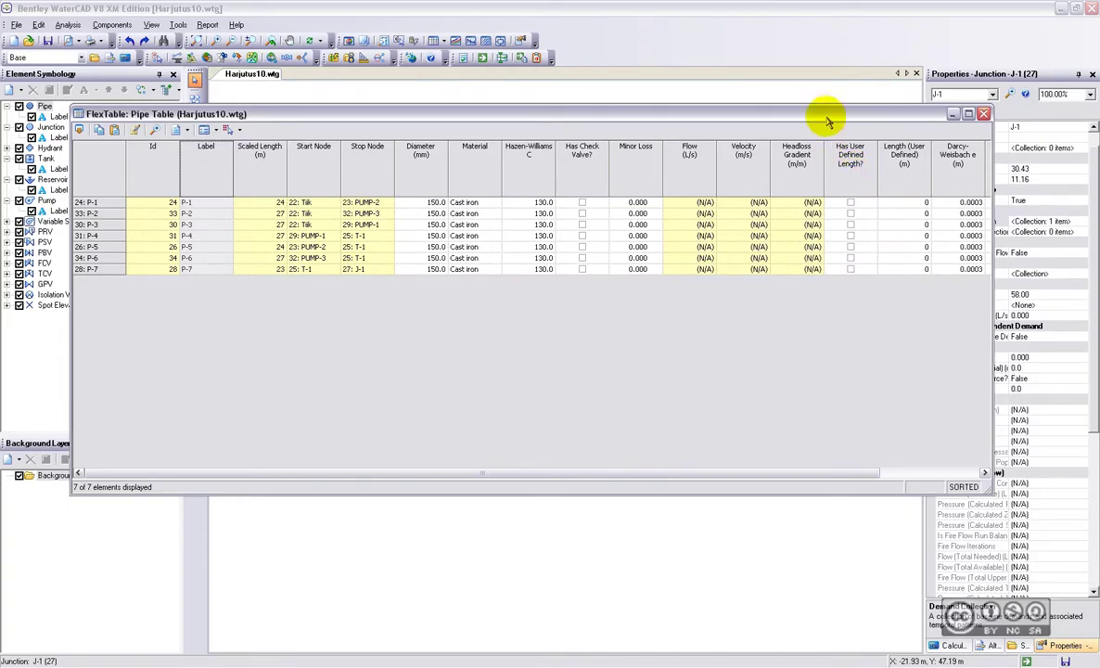
- Globally enable the Has User Defined Length setting for all pipes in the pipe FlexTable
mouse_move(829, 117)
mouse_down()
mouse_move(806, 142)
mouse_move(799, 278)
mouse_up()
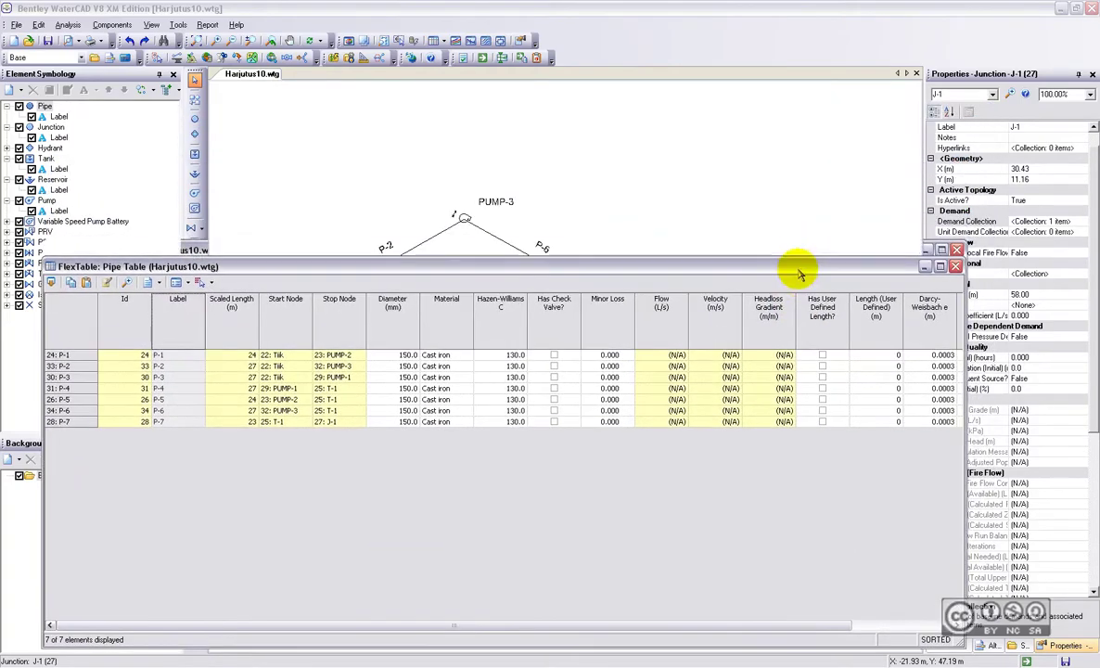
mouse_move(498, 264)
mouse_down()
mouse_move(492, 285)
mouse_move(482, 138)
mouse_up()
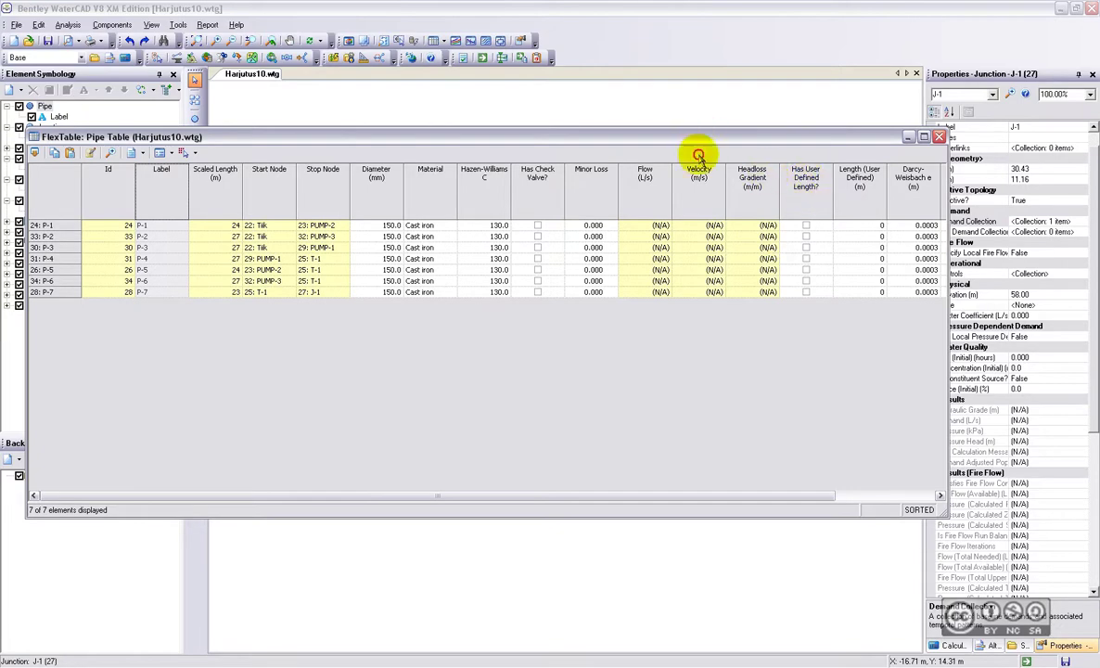
drag(697, 140, 678, 365)
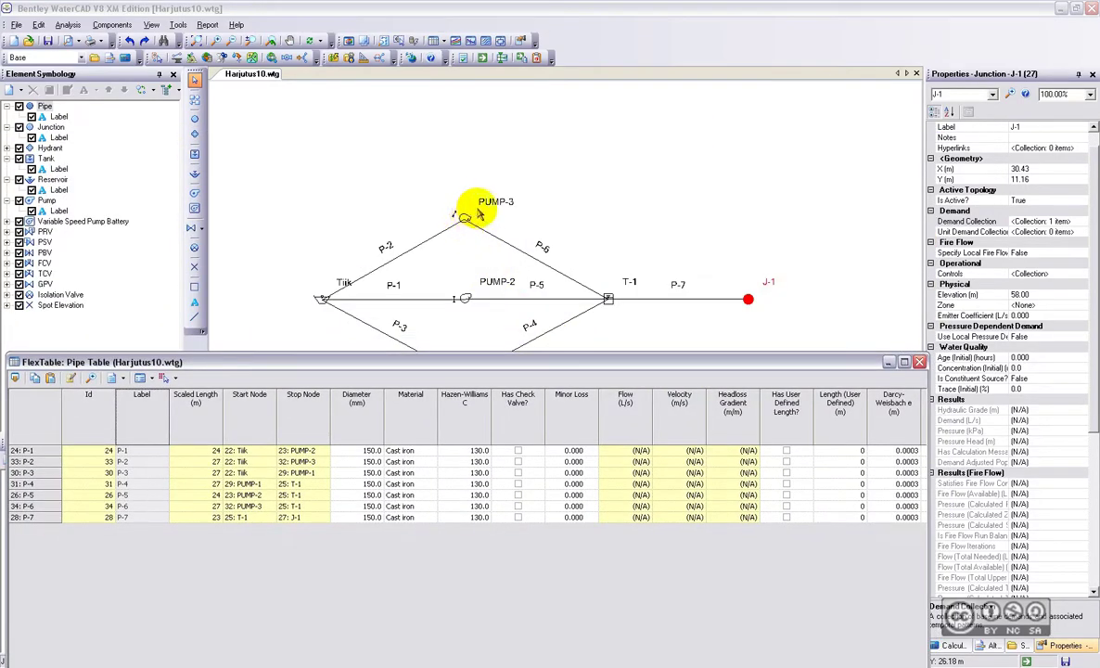
drag(524, 361, 527, 156)
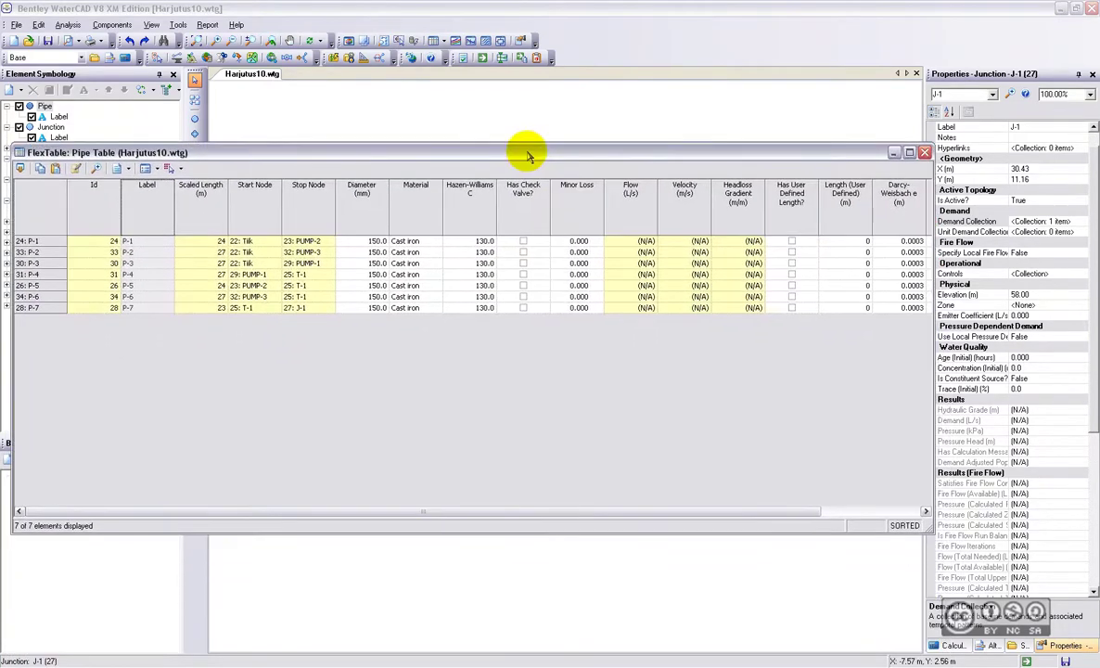
right_click(789, 197)
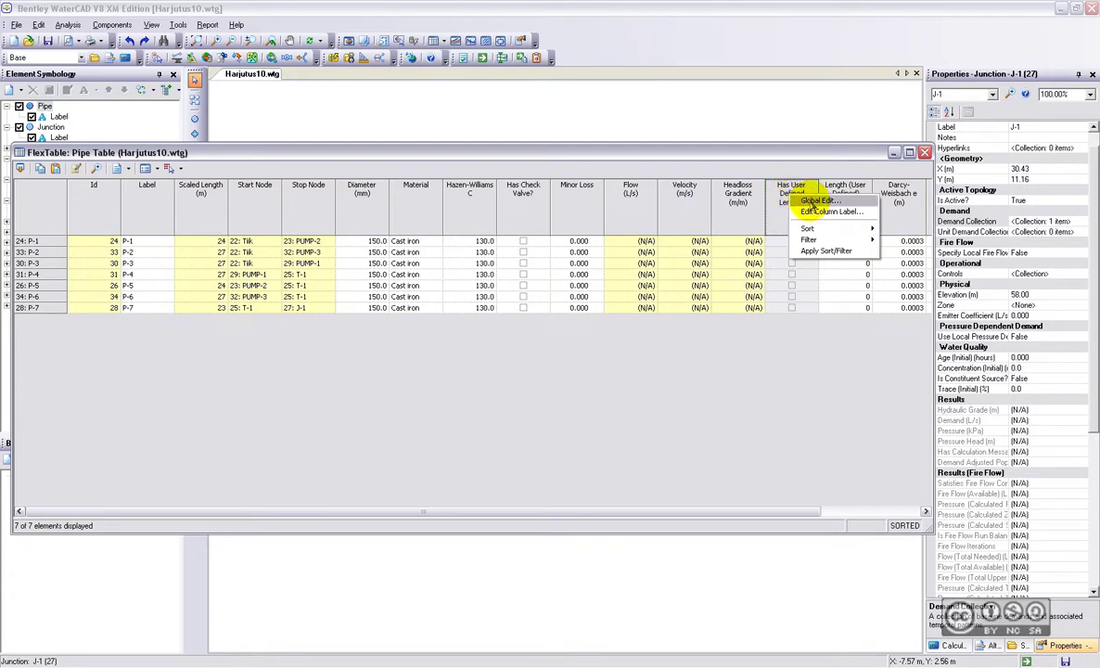
click(817, 201)
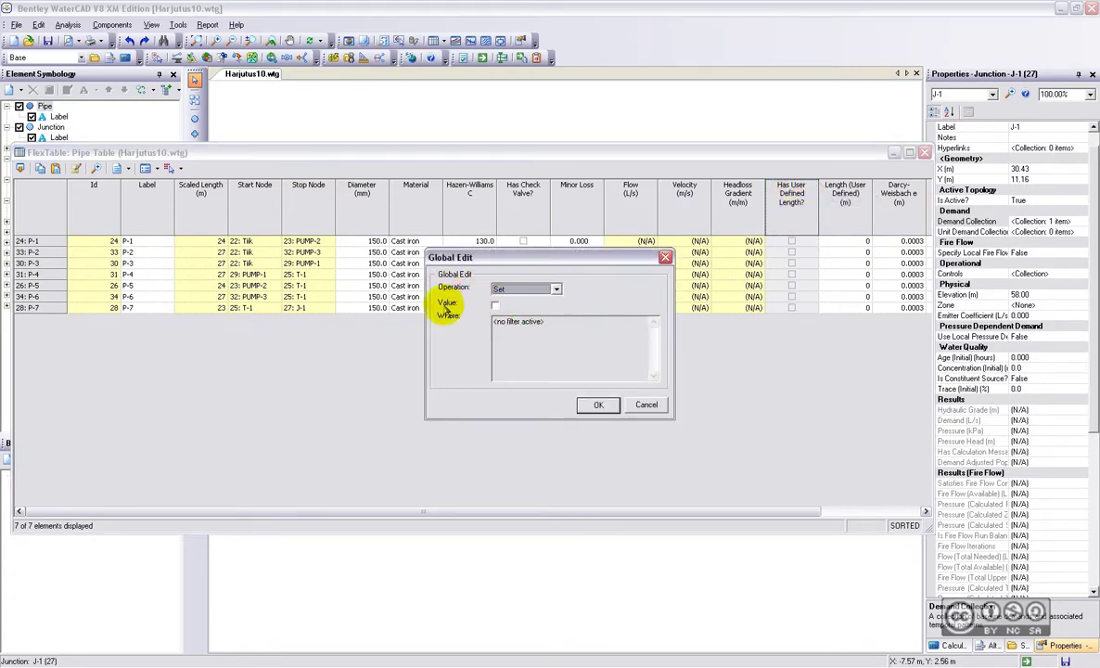
click(496, 306)
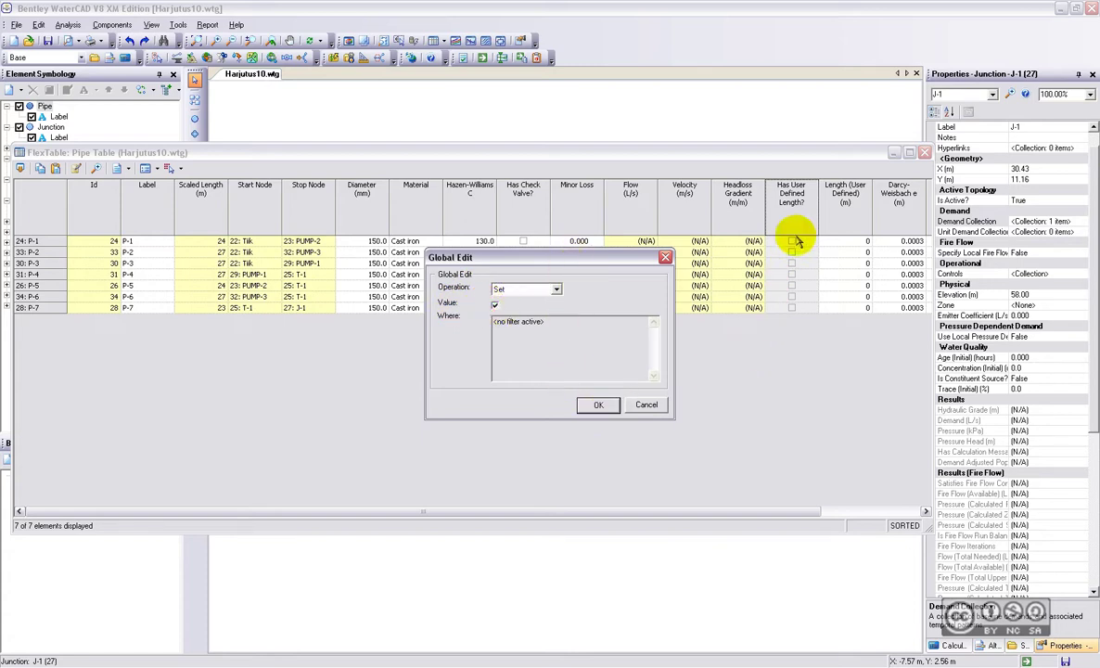
click(598, 404)
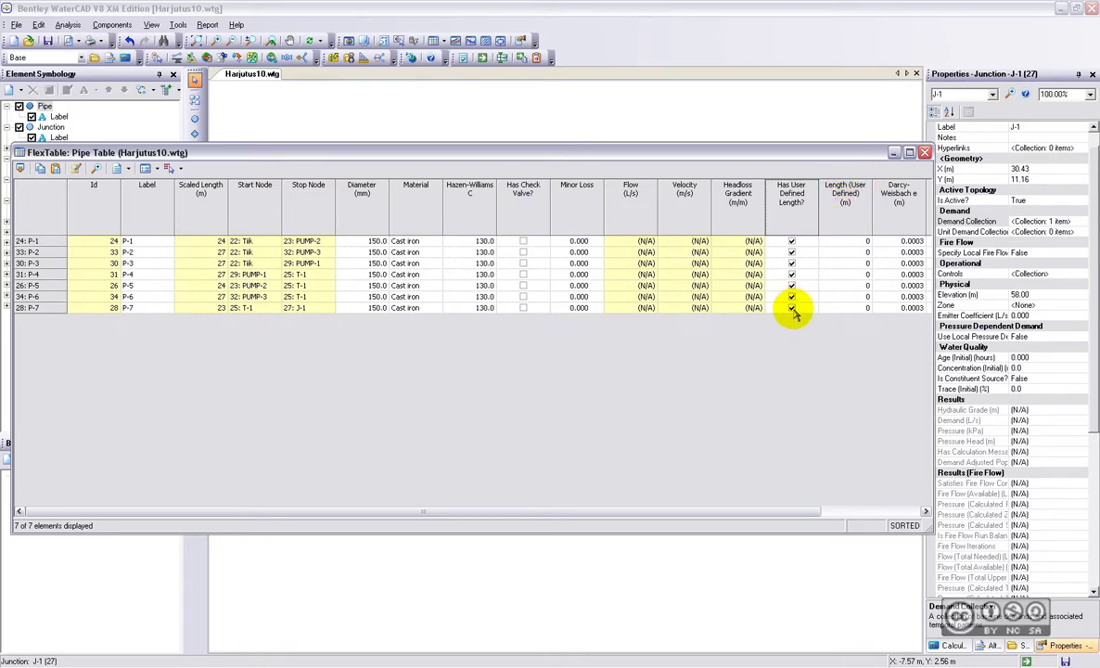
- Set the user-defined lengths of pipes P-1, P-2 and P-3 to 6 m each
click(850, 242)
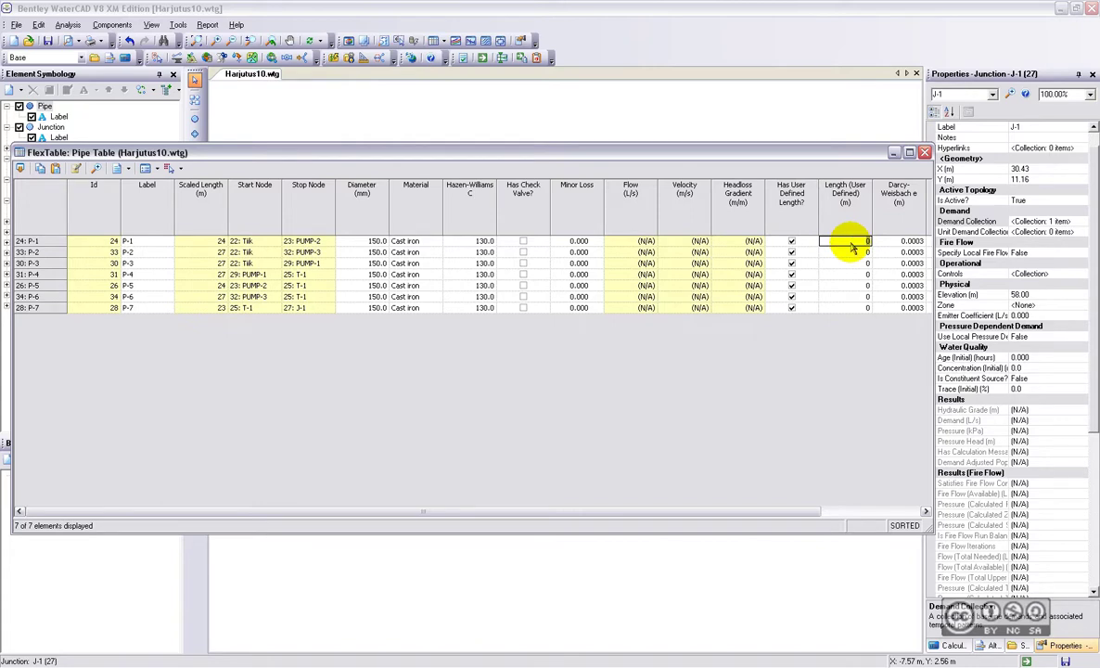
text(6)
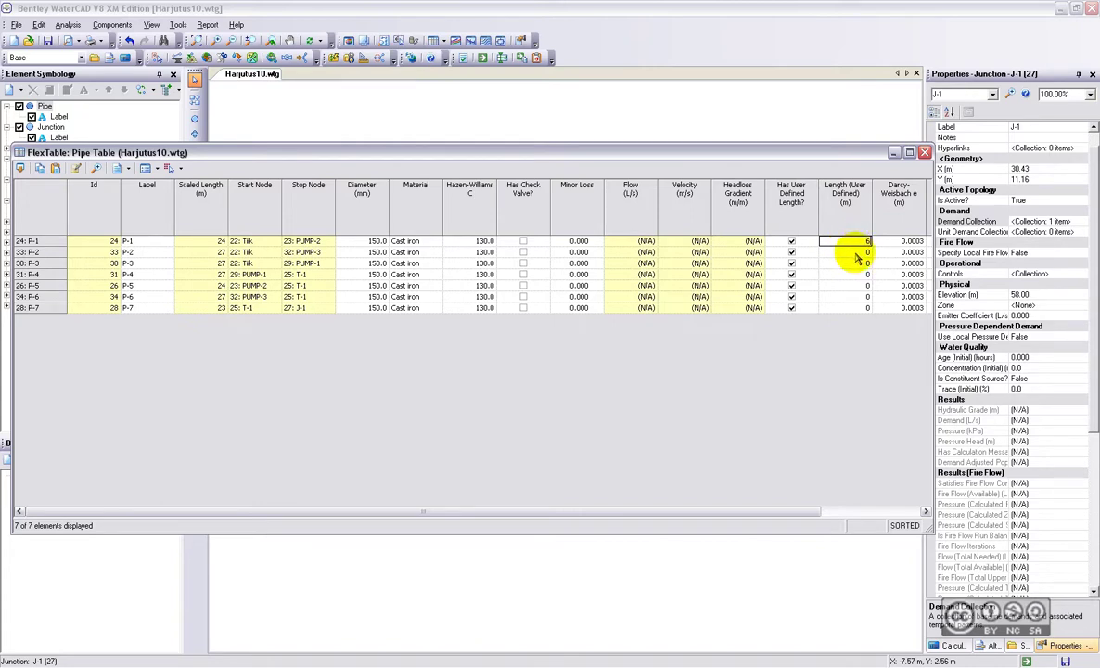
key(Return)
text(6)
key(Return)
text(6)
key(Return)
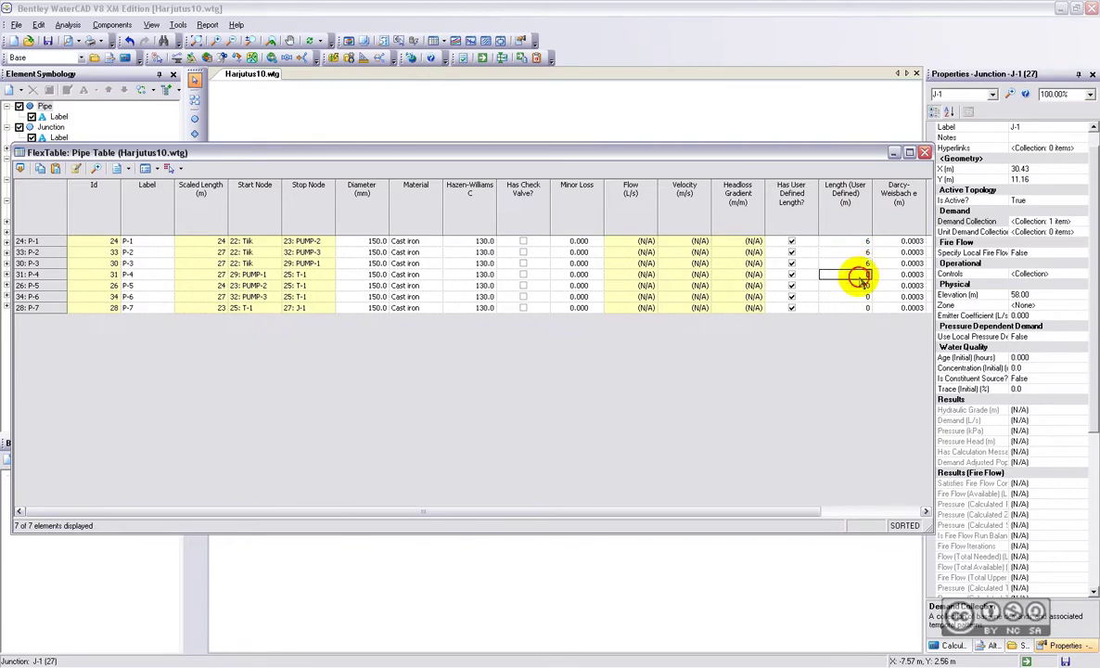
- Set the user-defined lengths to 71 m for P-4, 72 m for P-5, 73 m for P-6 and 18 m for P-7
text(71)
key(Return)
text(72)
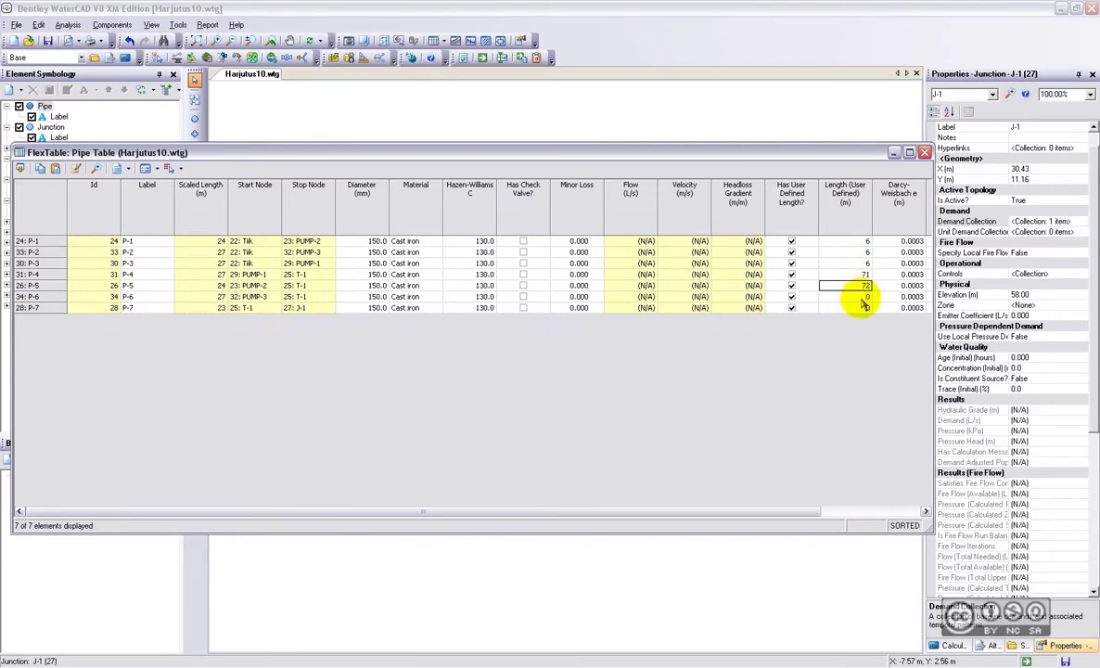
key(Return)
key(Return)
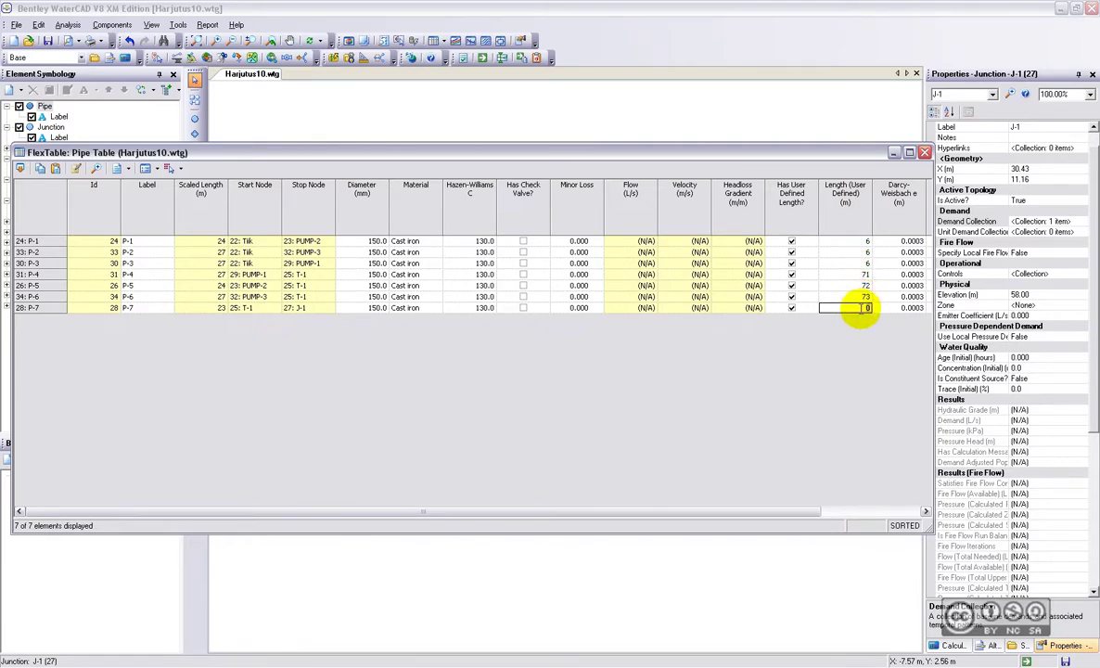
text(18)
- Globally set the Hazen-Williams C of all pipes to 90
click(909, 153)
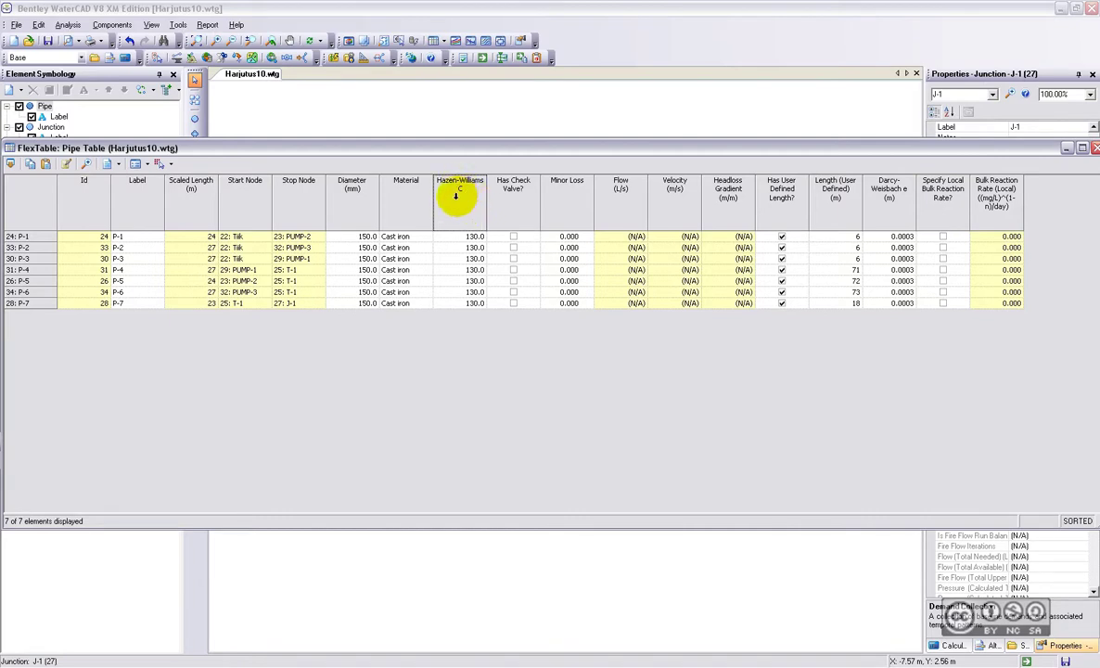
right_click(456, 194)
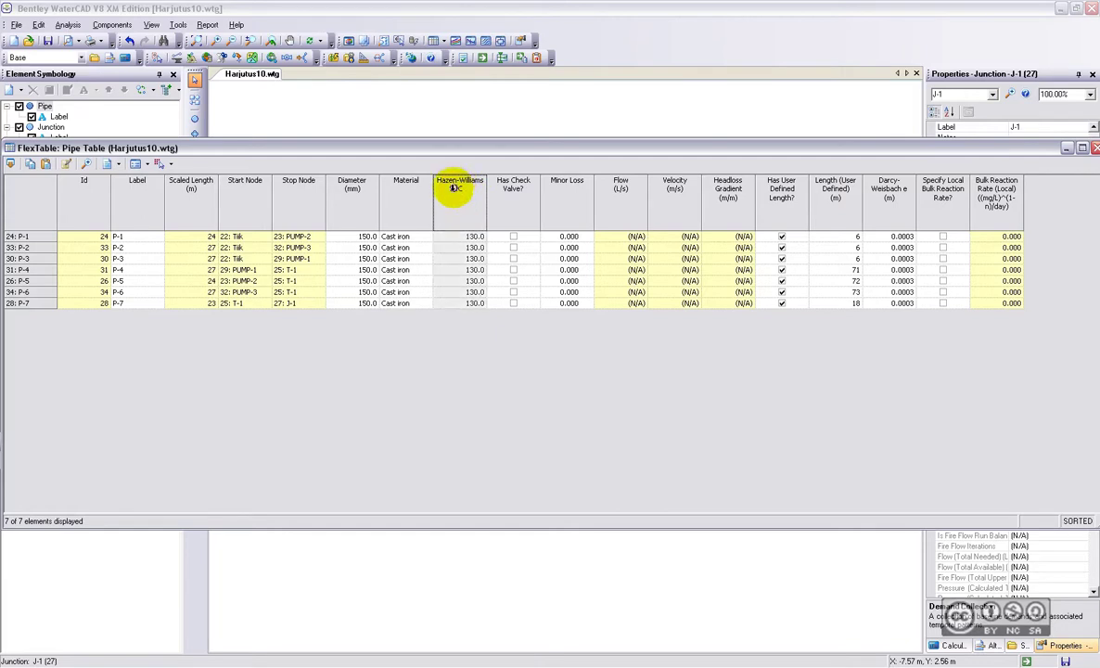
click(481, 217)
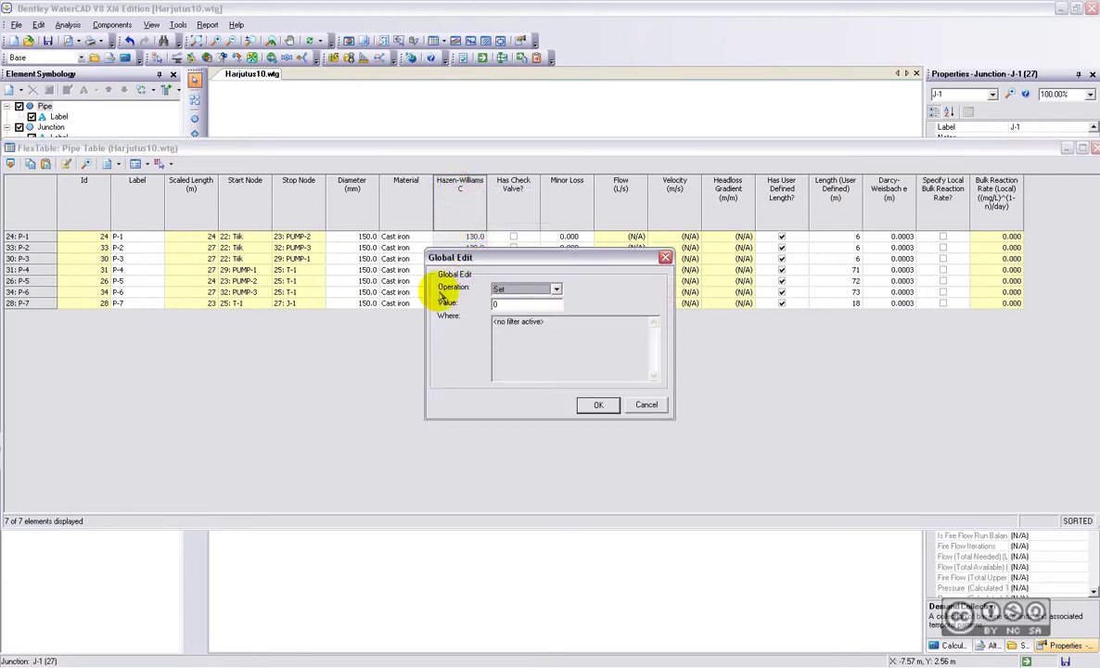
double_click(506, 305)
text(90)
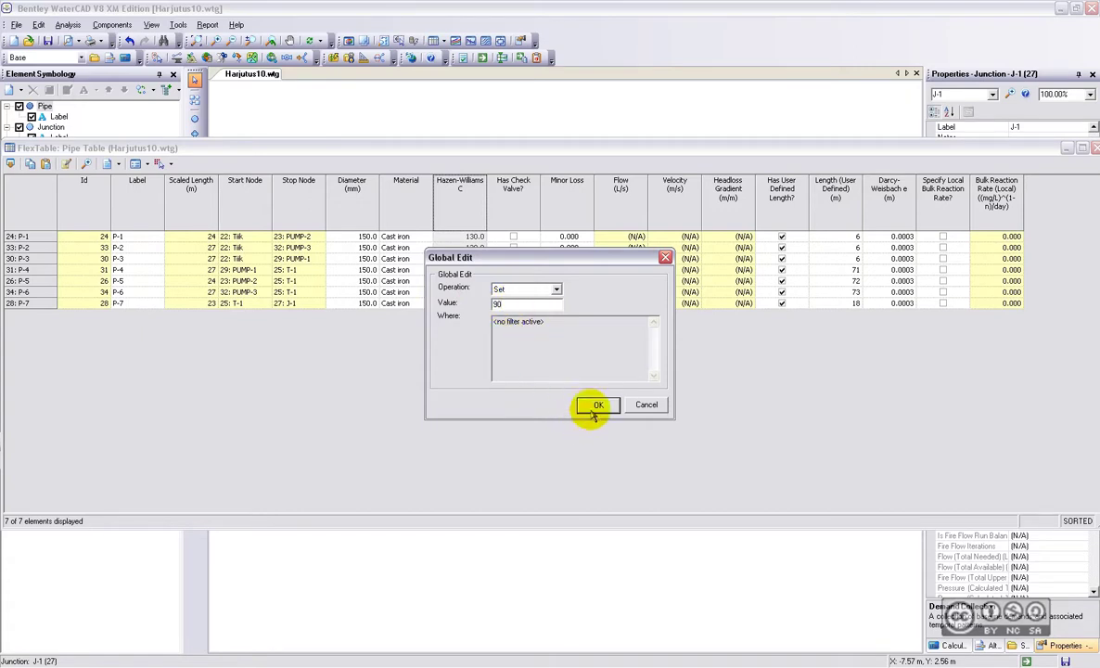
click(599, 405)
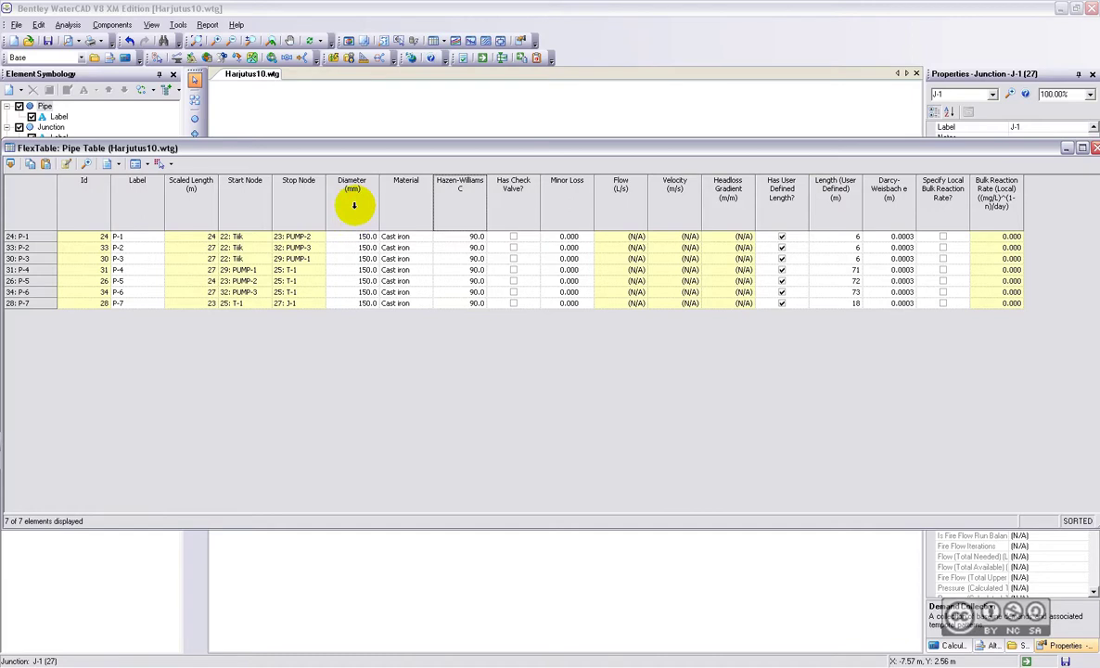
- Set the diameter of pipe P-7 to 200 mm and close the pipe FlexTable
click(357, 303)
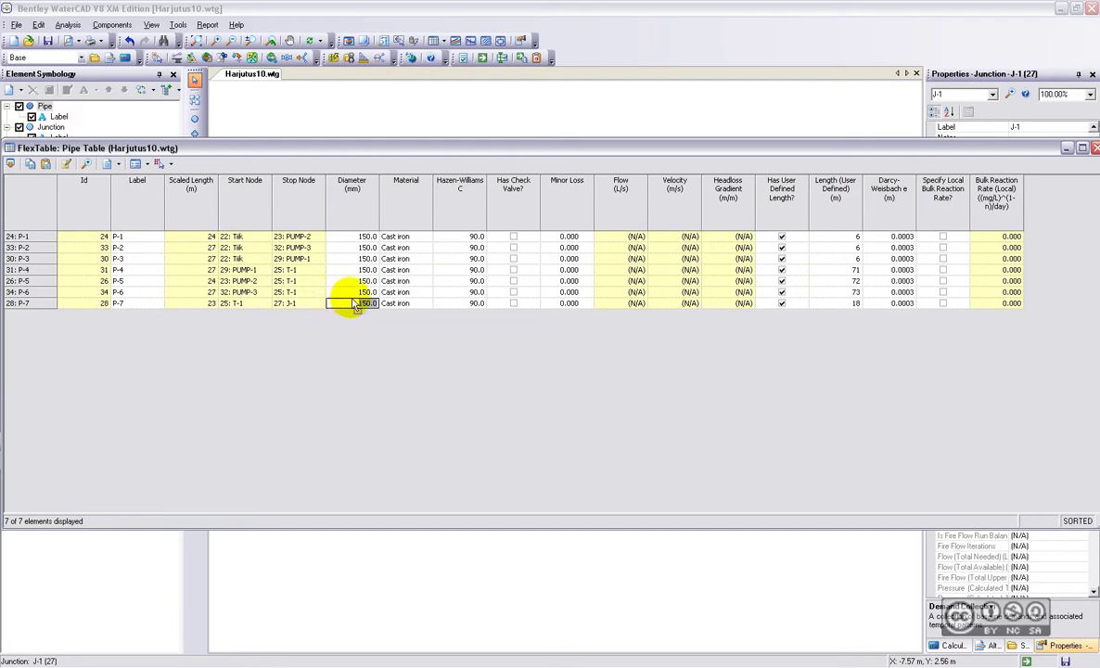
text(200)
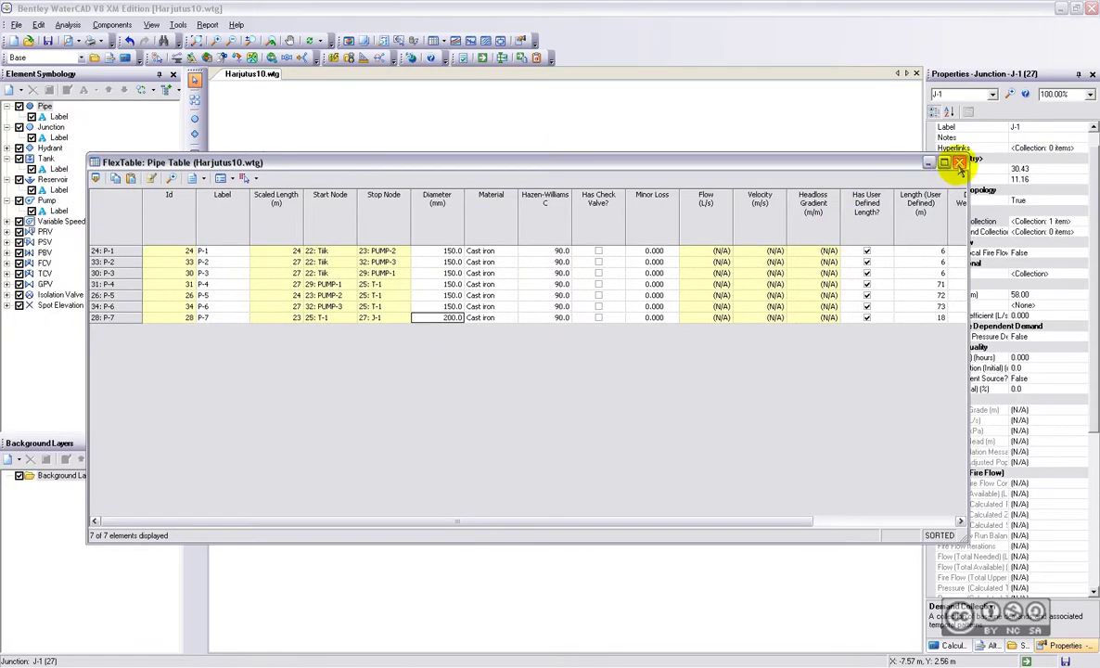
click(960, 164)
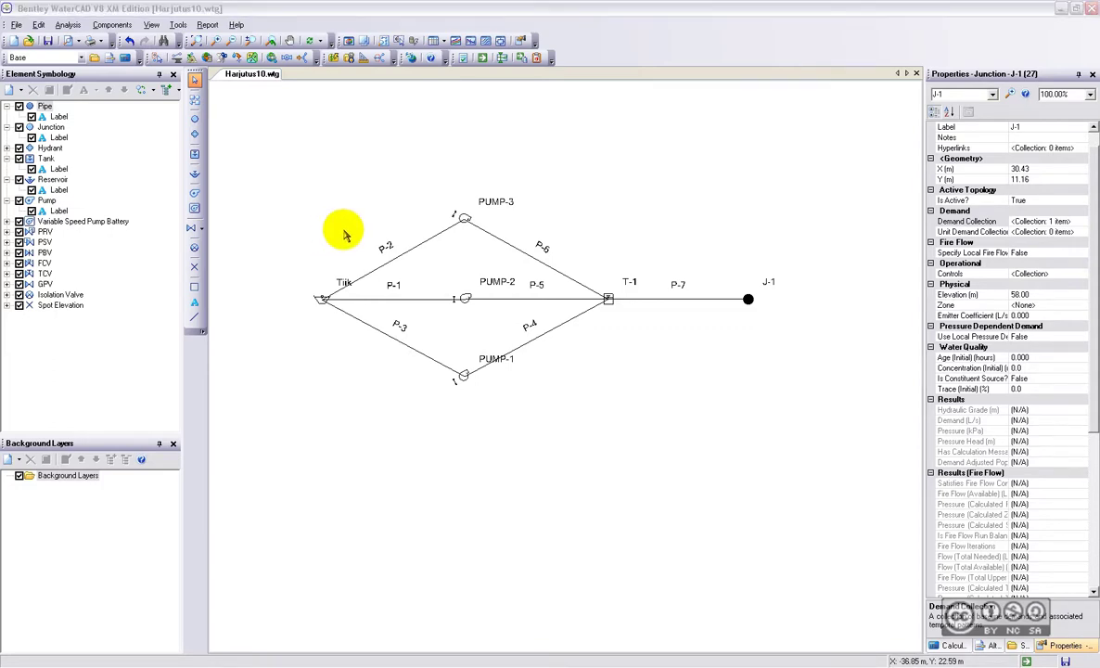
- Compute the Base scenario as a steady-state analysis, review its calculation summary and close it
click(483, 59)
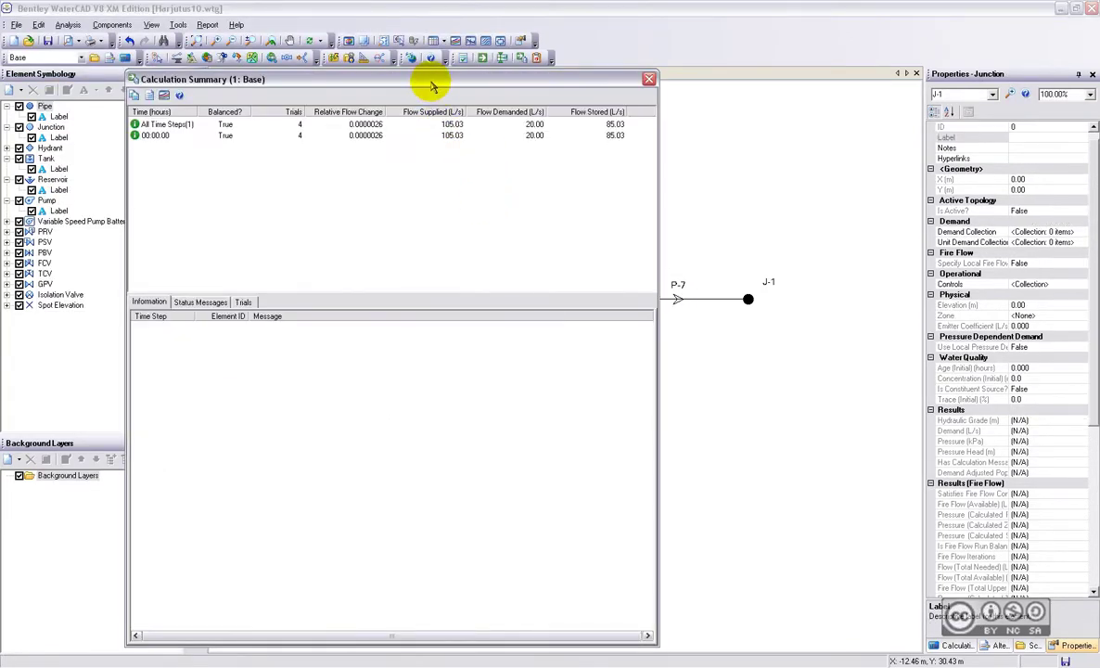
drag(413, 80, 566, 190)
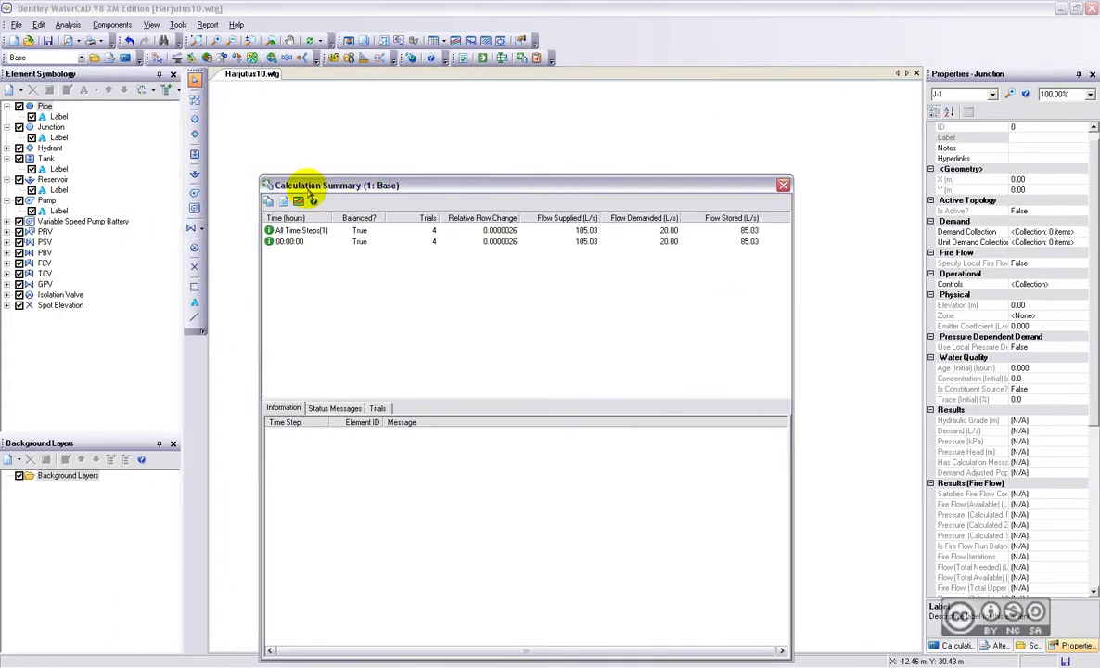
drag(351, 191, 354, 166)
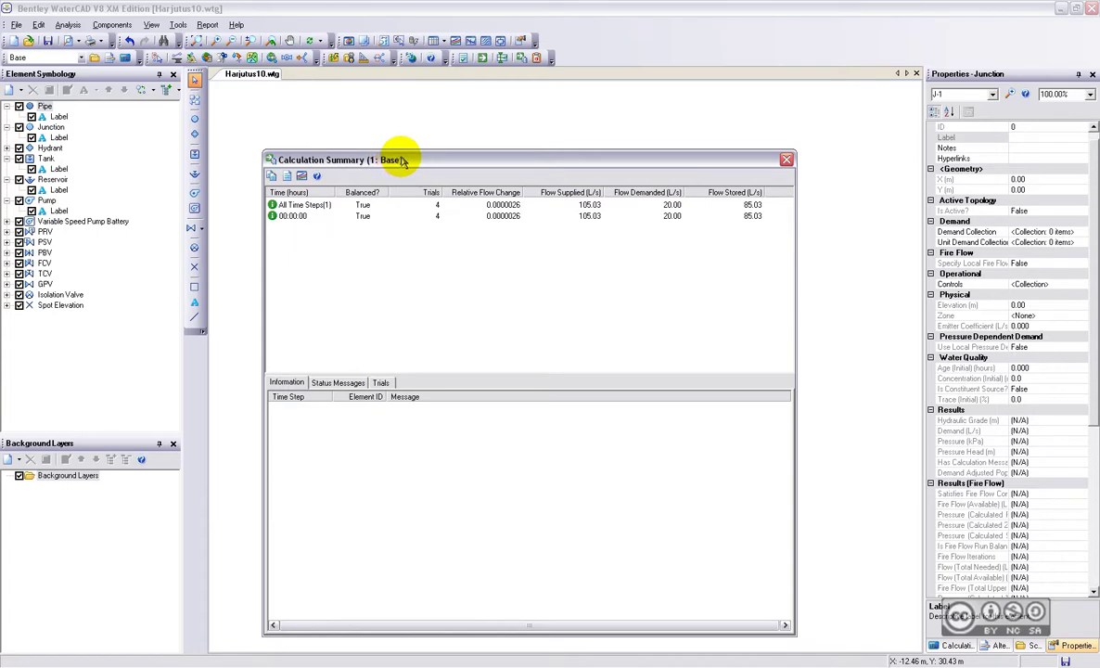
click(786, 161)
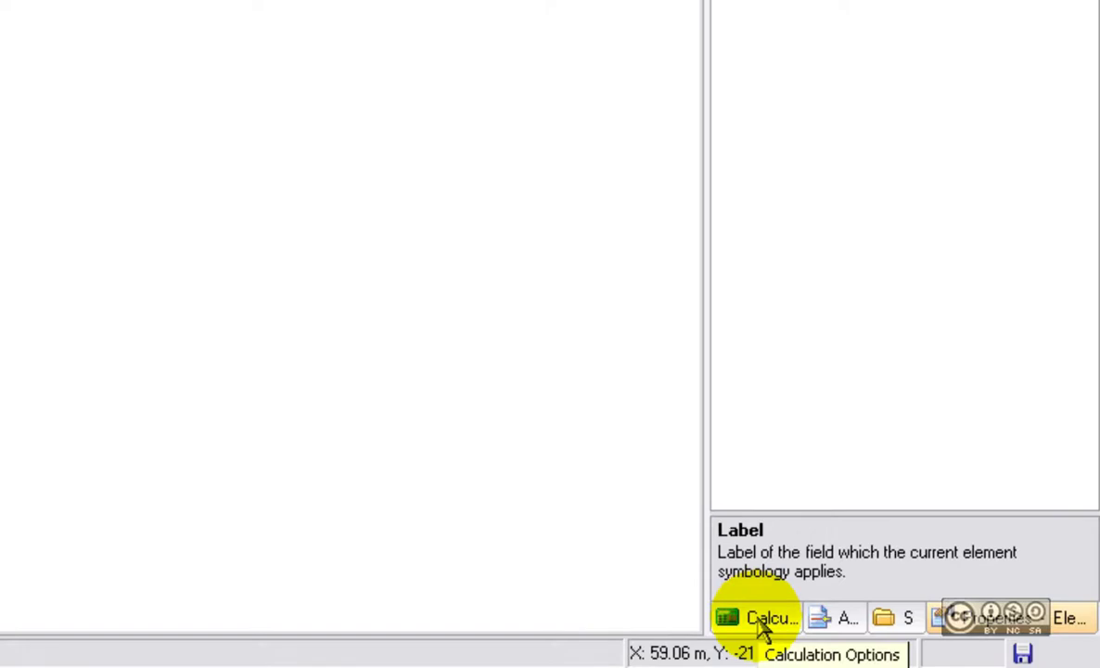
- Open the Base Calculation Options and set their time analysis type to EPS
click(153, 58)
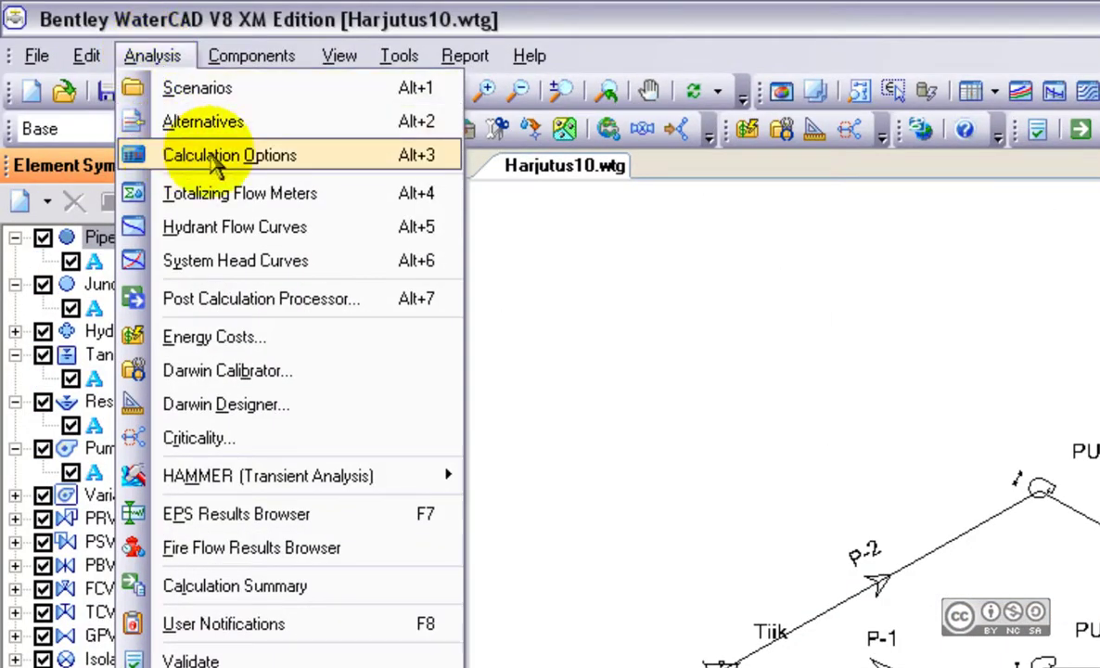
click(143, 56)
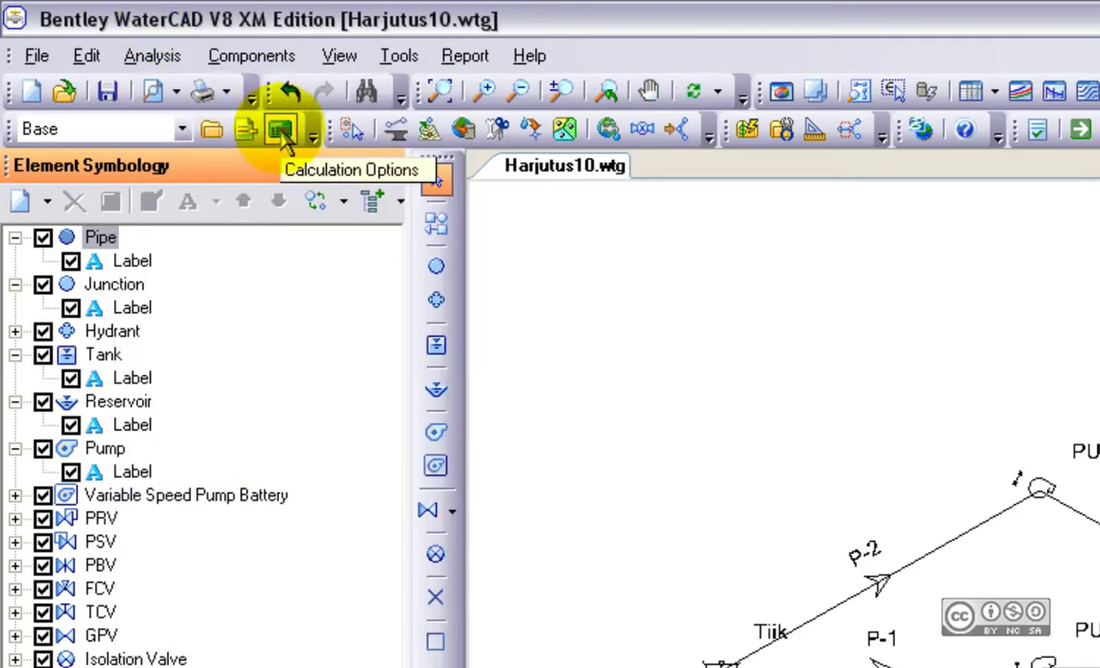
click(281, 131)
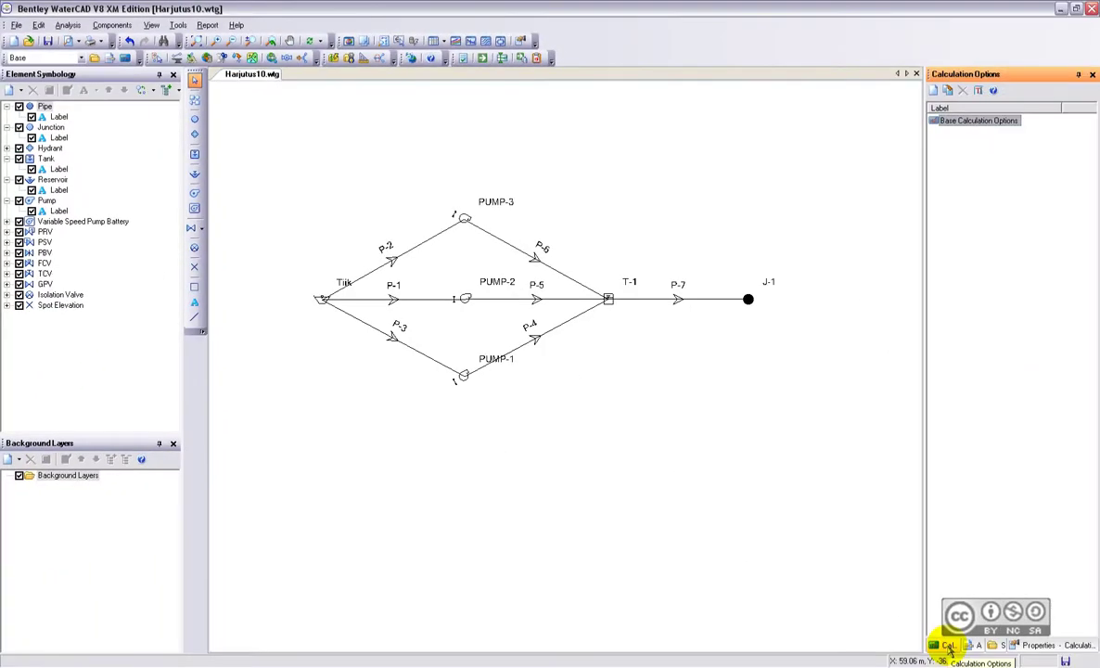
double_click(967, 122)
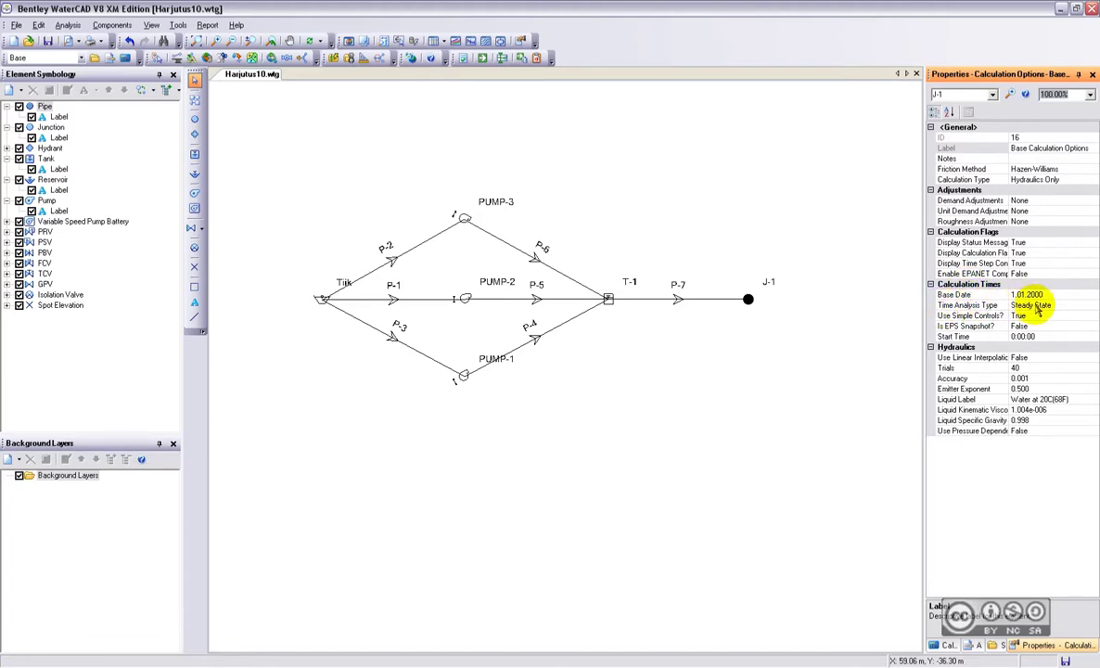
click(1058, 307)
click(1059, 307)
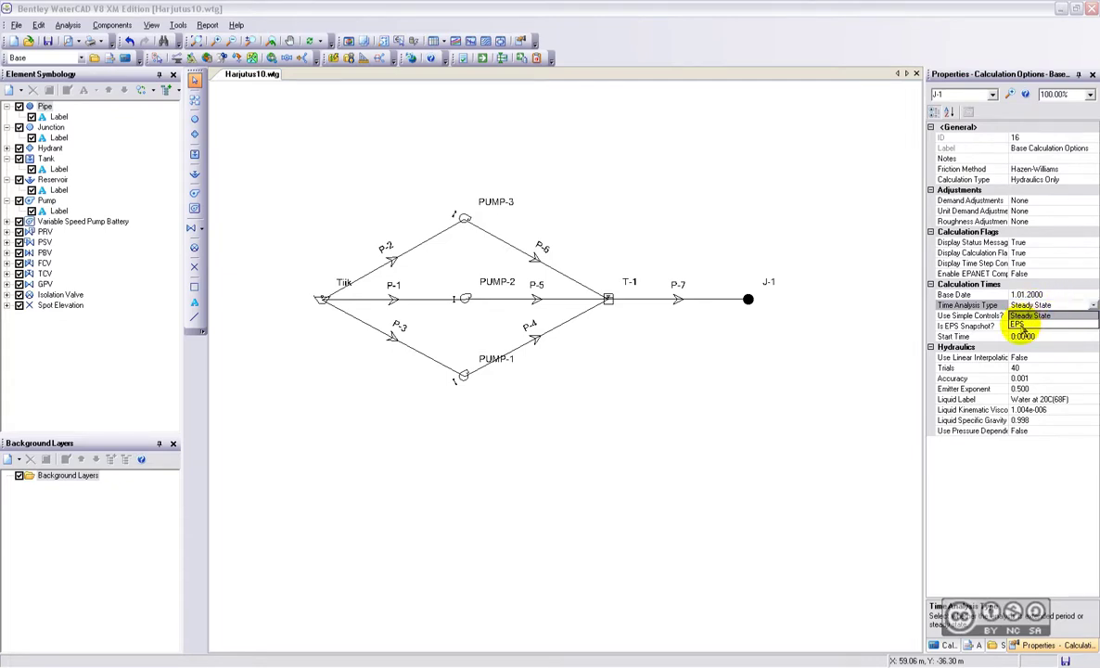
click(1021, 326)
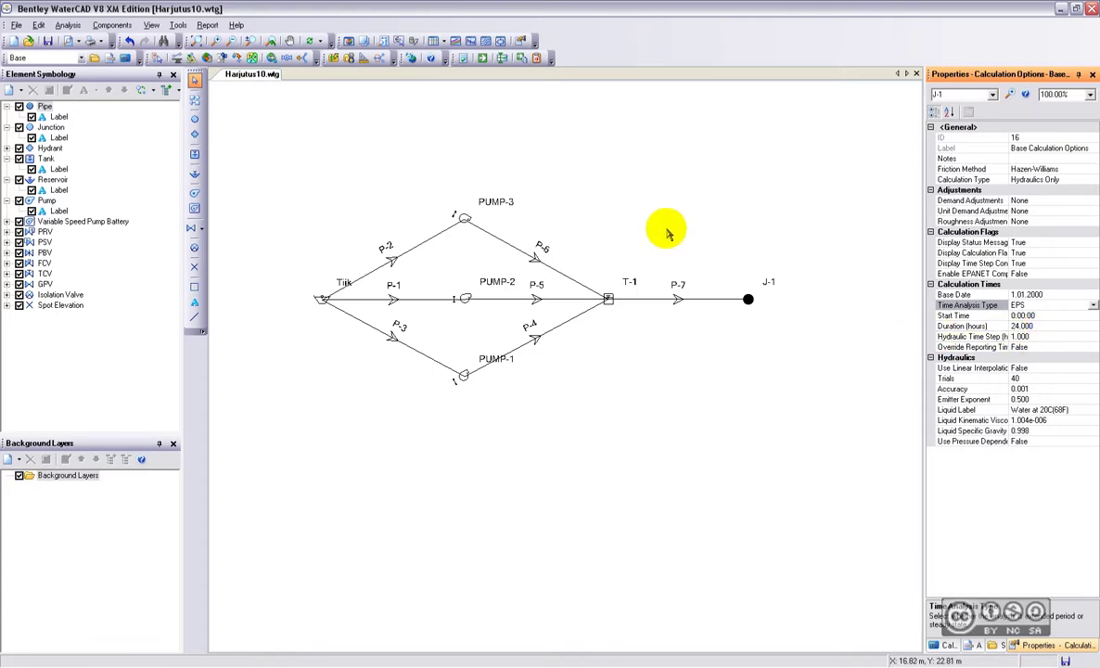
- Compute the extended period simulation, review the time steps in the calculation summary and close it
click(483, 58)
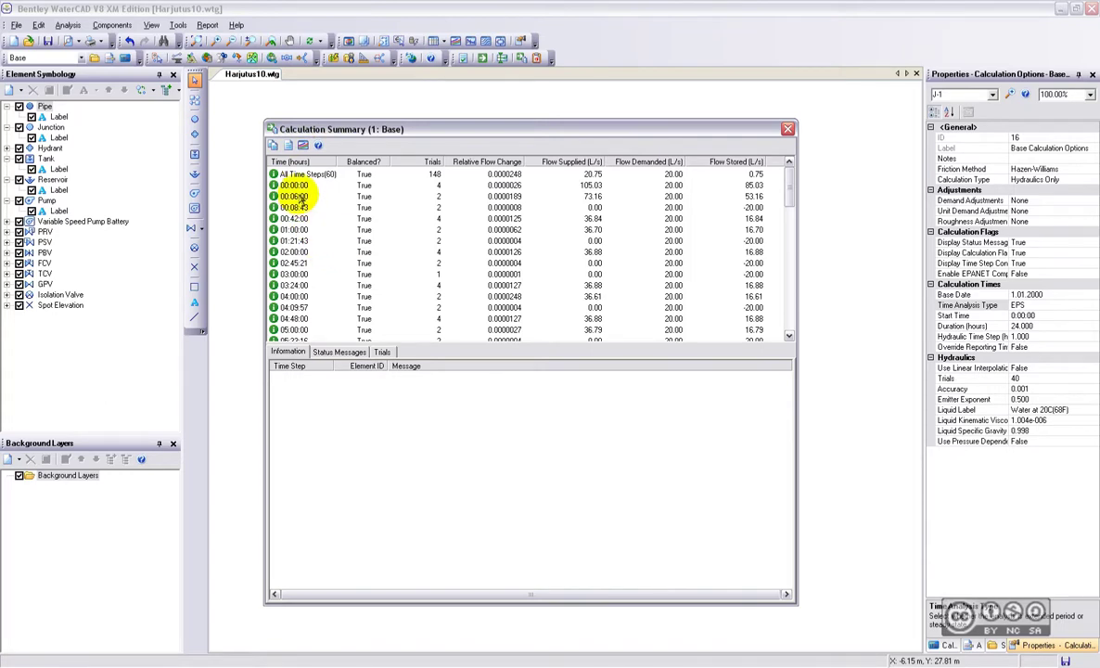
drag(790, 195, 730, 191)
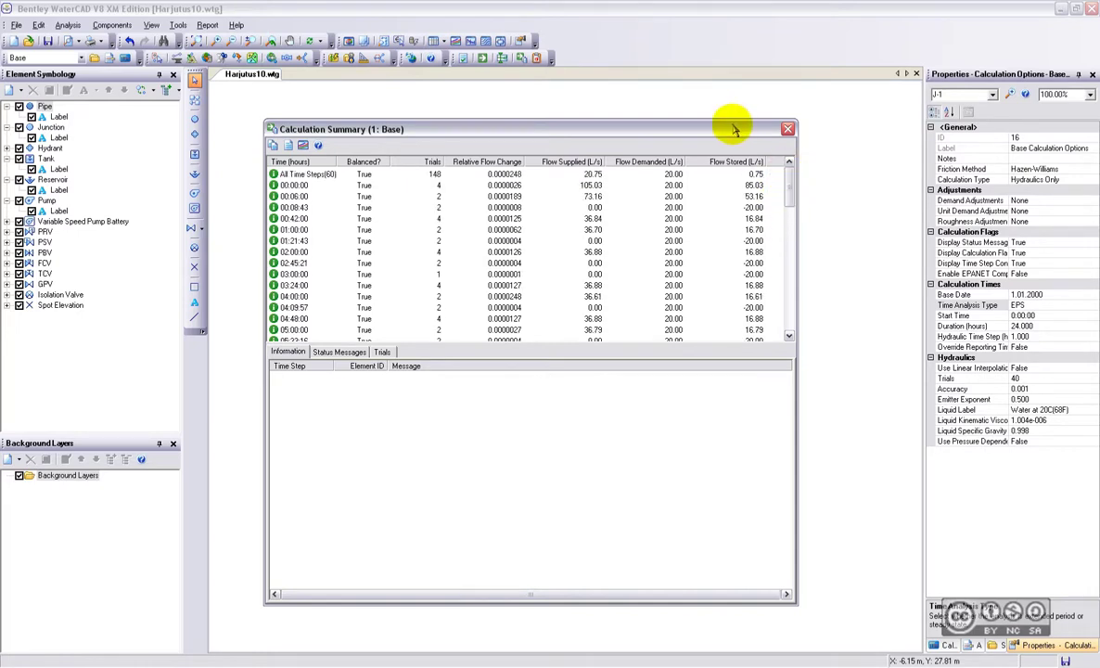
drag(501, 130, 512, 132)
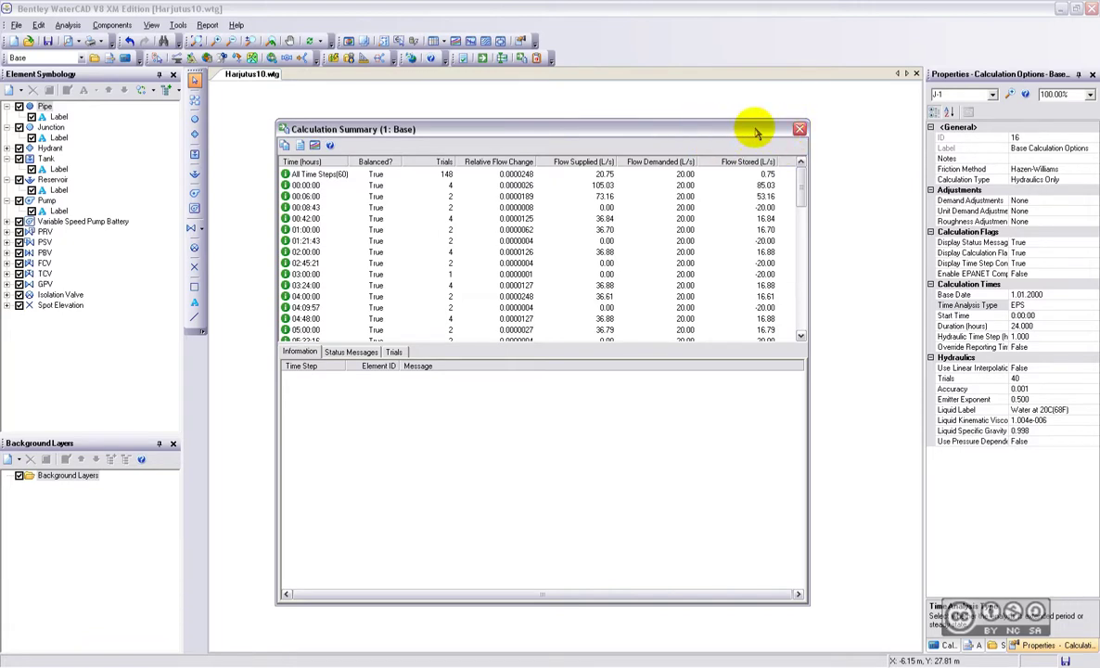
click(799, 128)
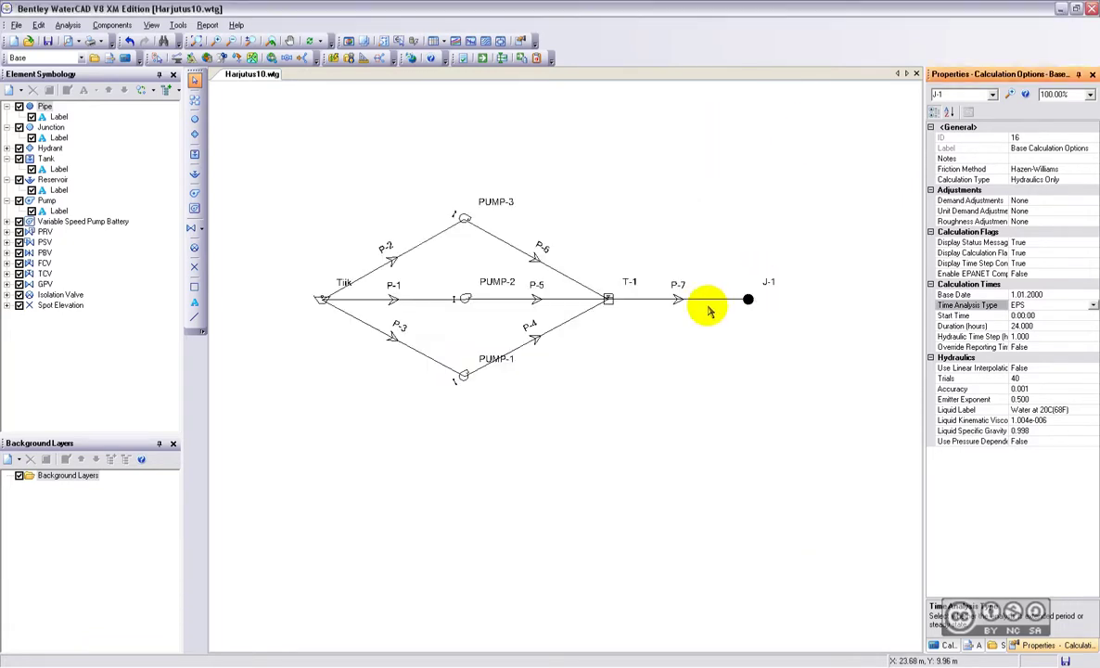
- Graph the flow of pipe P-7 over time for the Base scenario
click(705, 299)
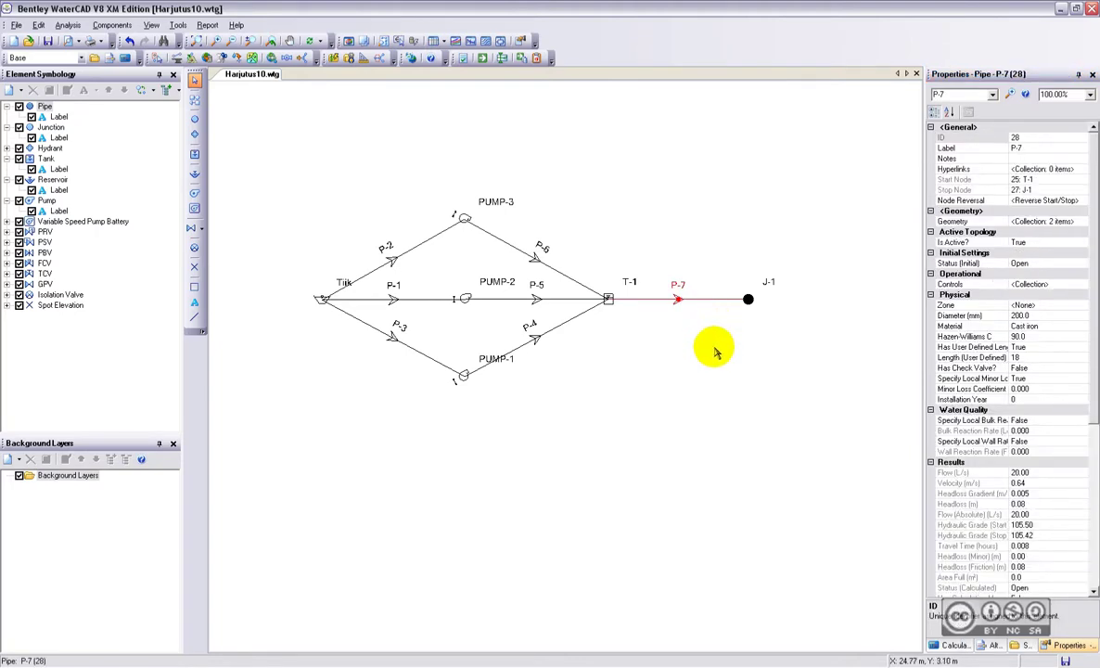
right_click(679, 299)
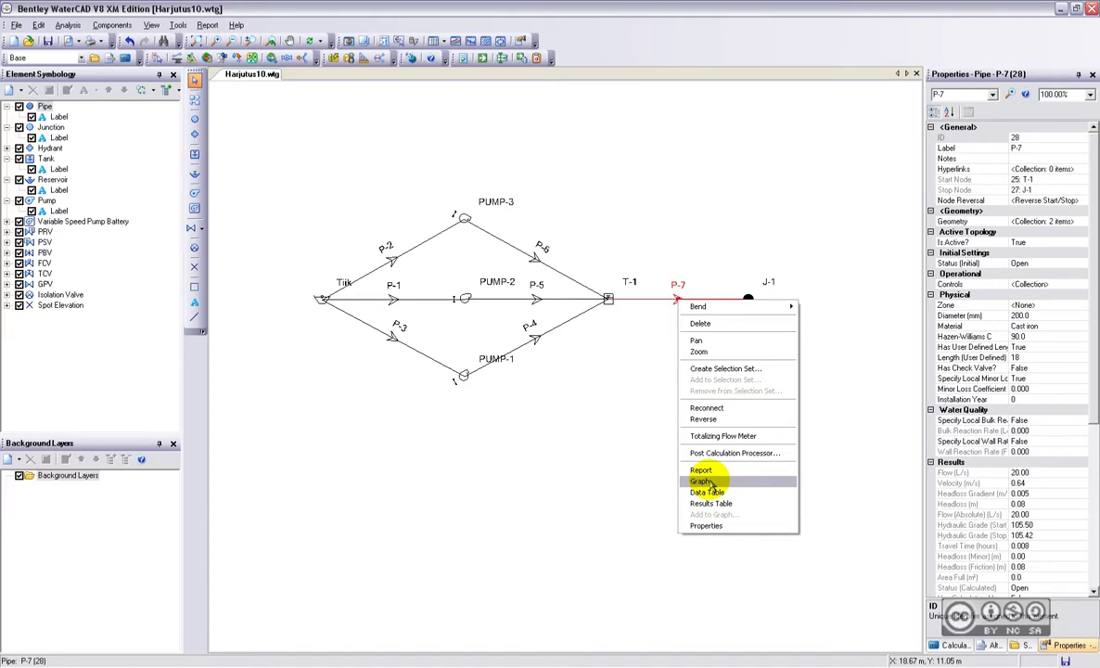
click(703, 481)
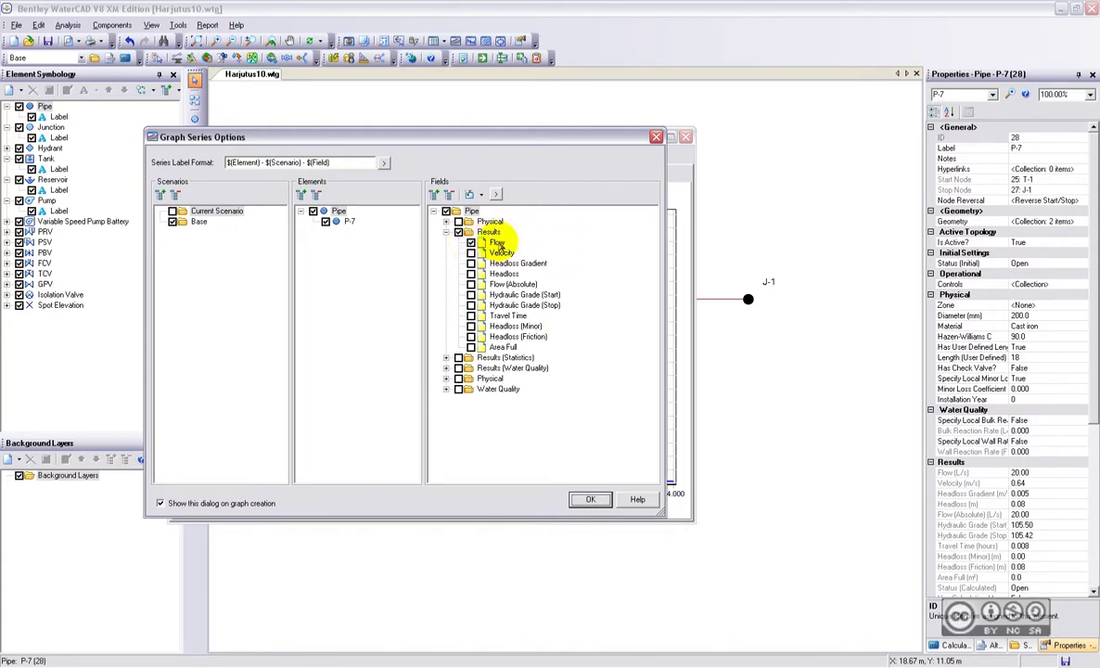
click(591, 502)
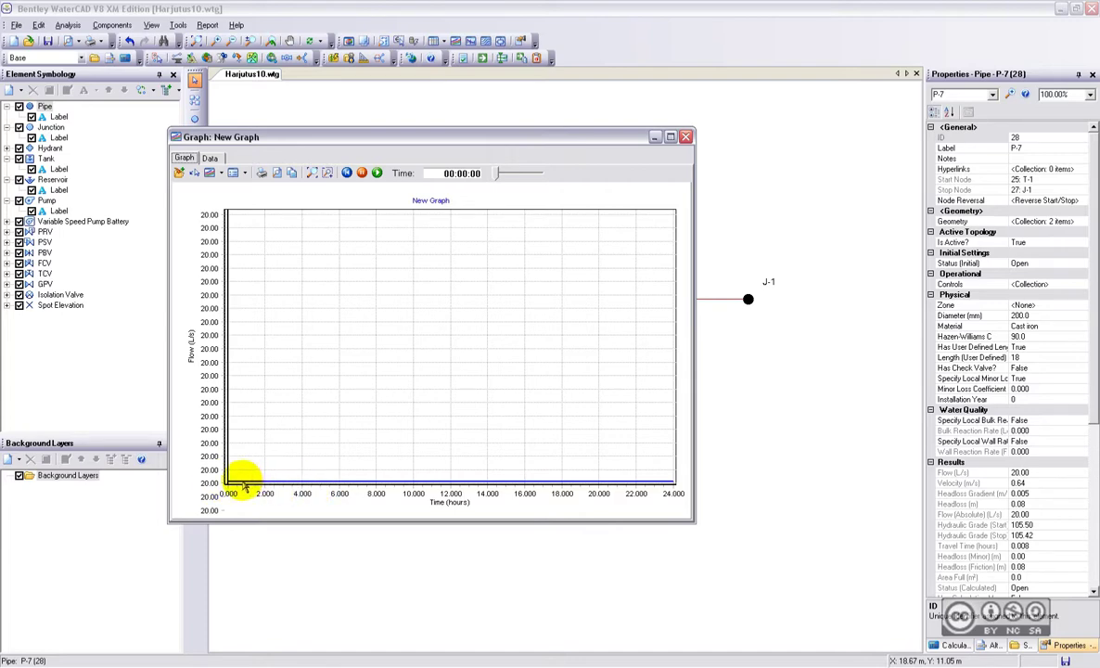
- Examine the left axis scale settings in the P-7 flow graph's properties, and close the editor and the graph
right_click(226, 434)
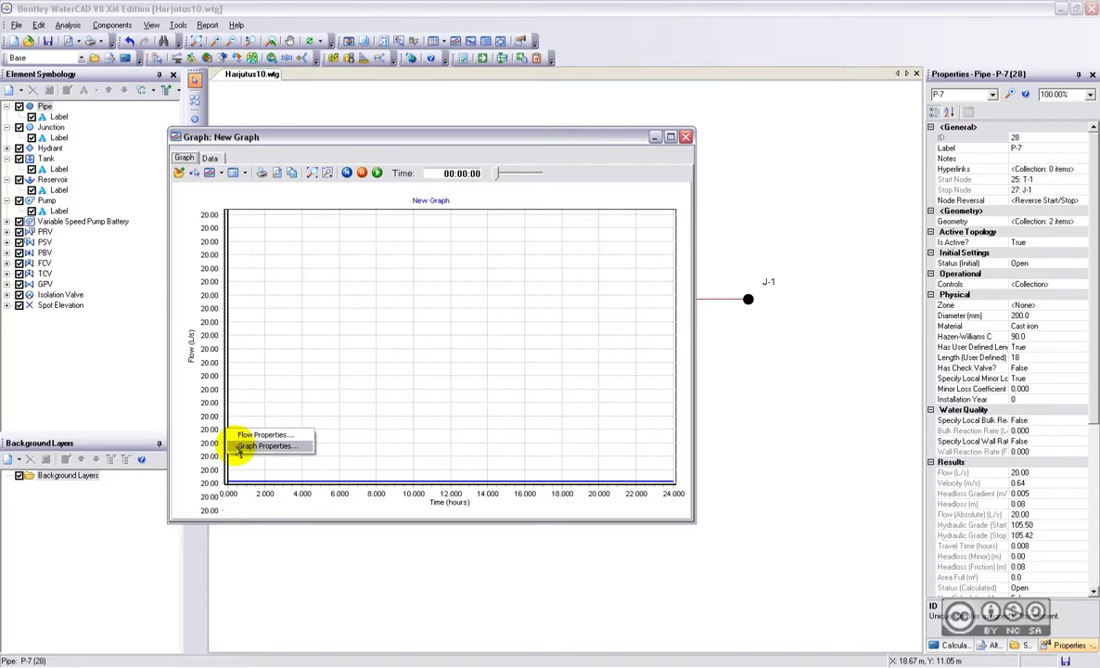
click(238, 448)
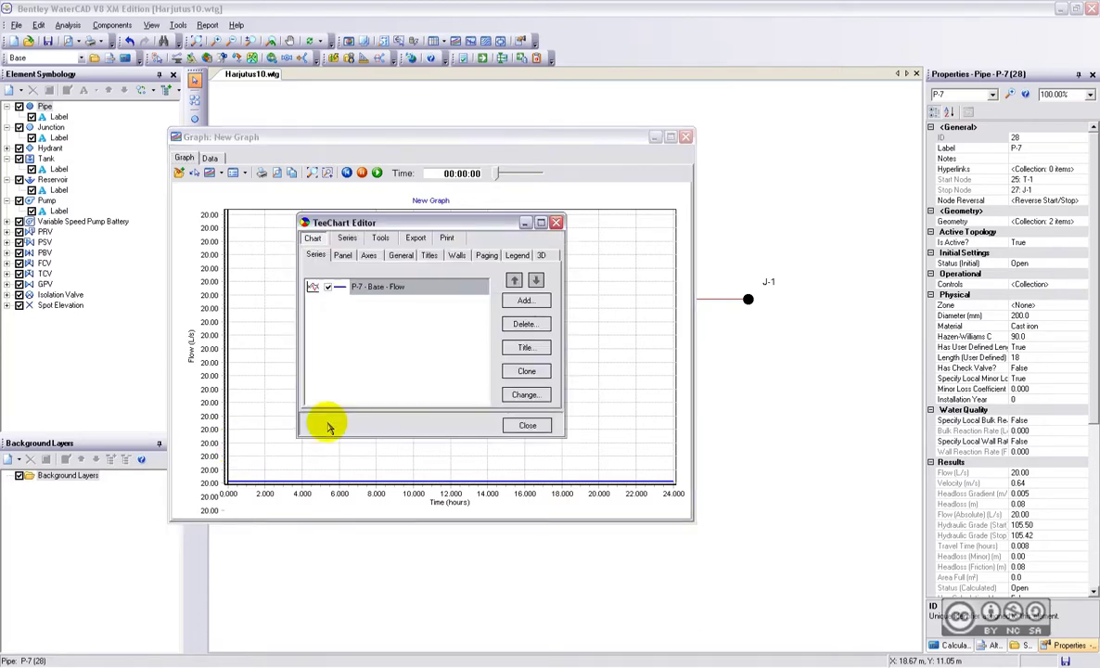
click(367, 256)
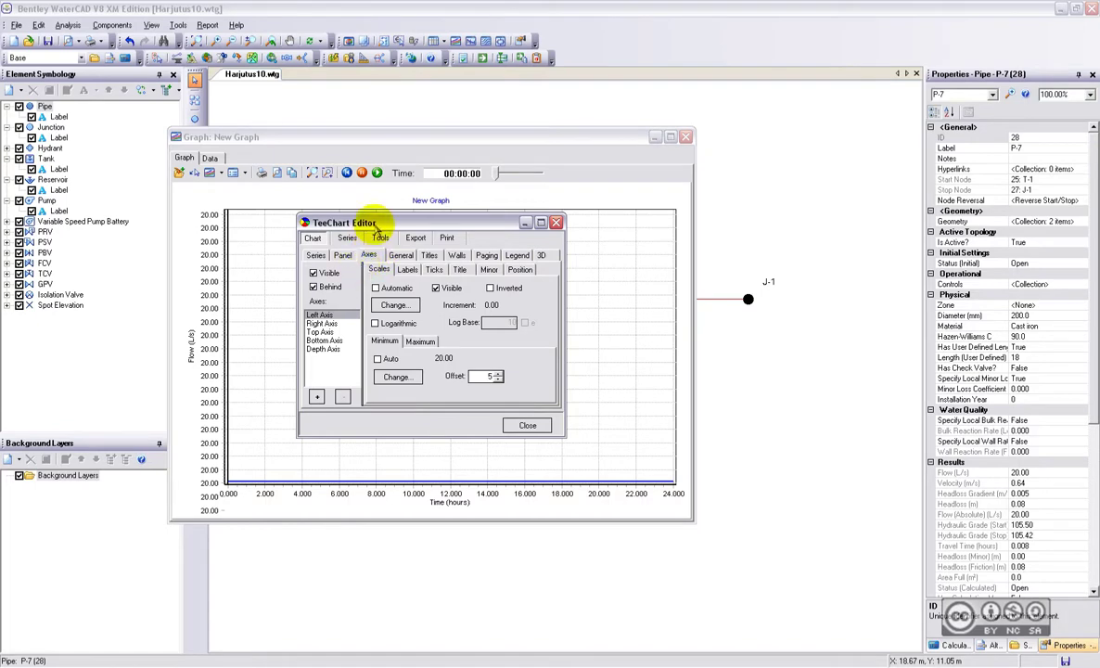
mouse_move(381, 225)
mouse_down()
mouse_move(371, 208)
mouse_move(393, 211)
mouse_up()
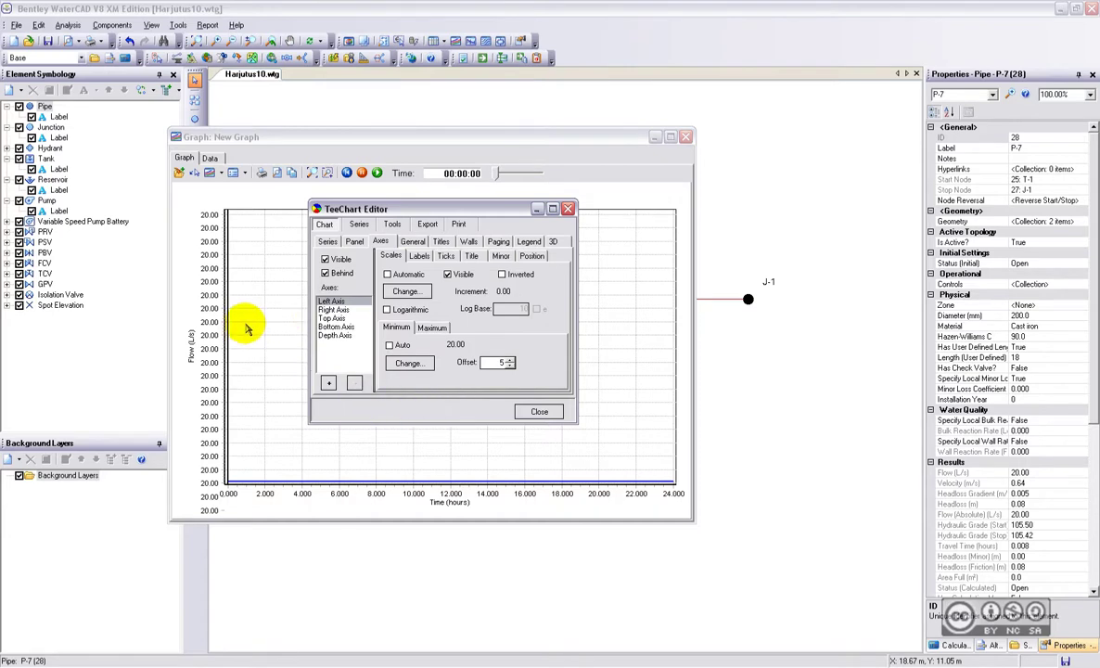
click(568, 209)
click(687, 138)
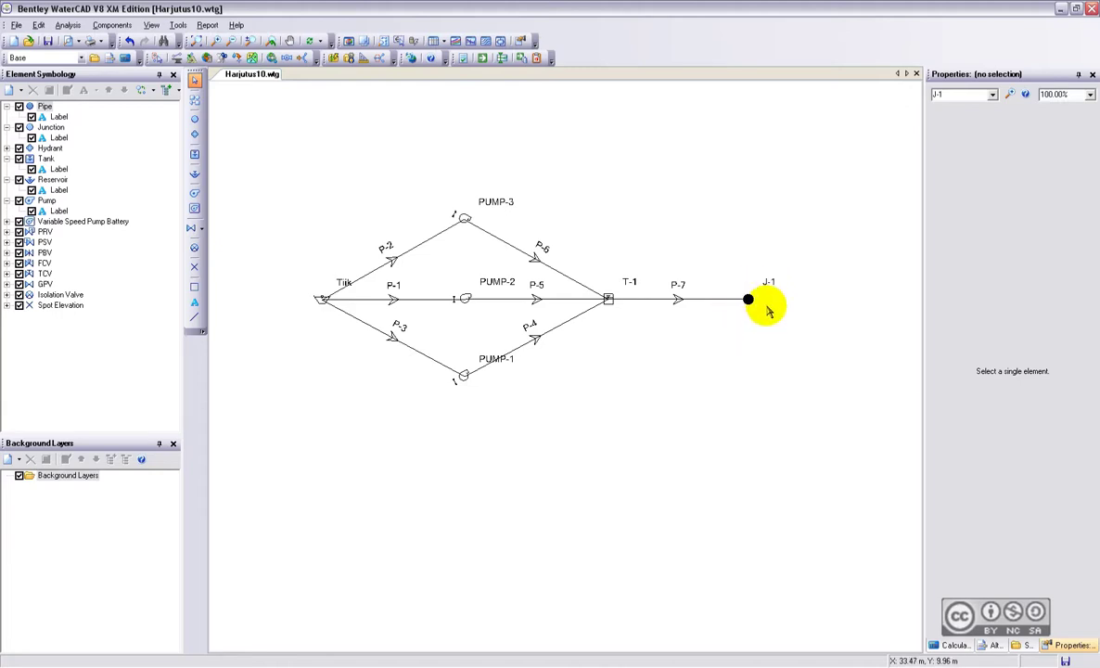
- Graph the hydraulic grade of tank T-1 for the Base scenario, review it, close the graph and clear the selection
click(608, 298)
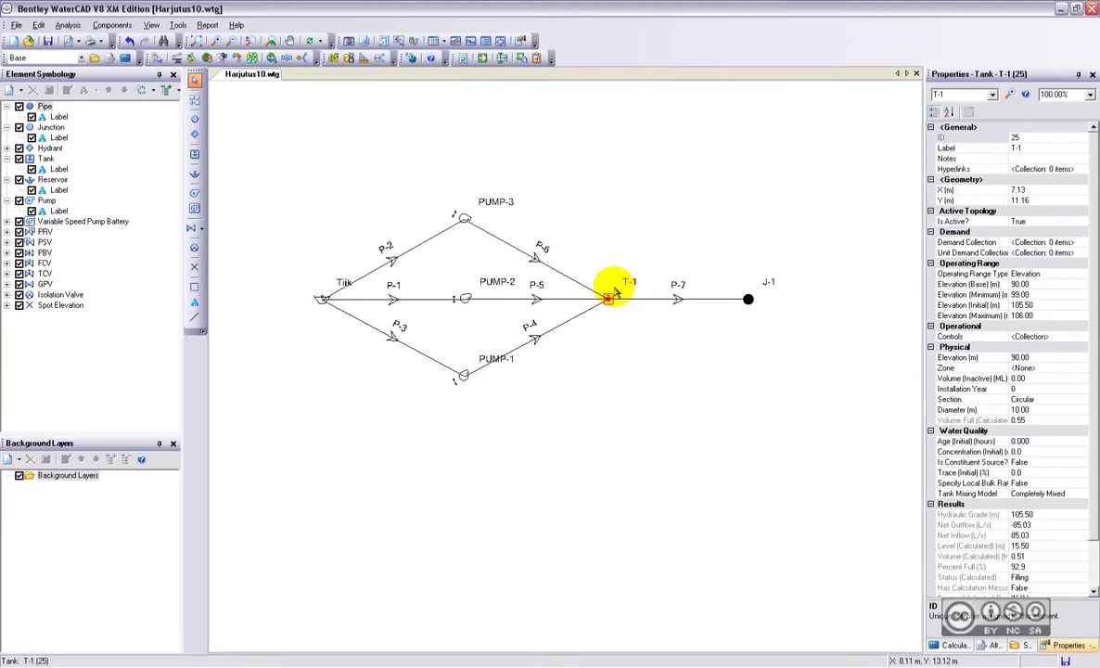
right_click(608, 299)
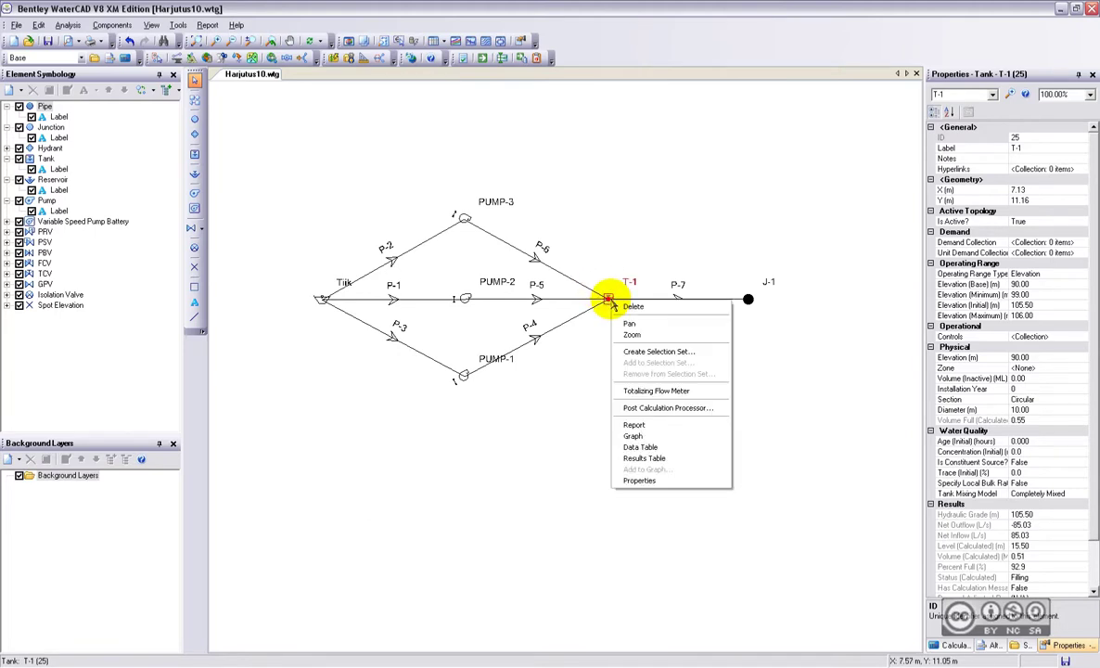
click(631, 437)
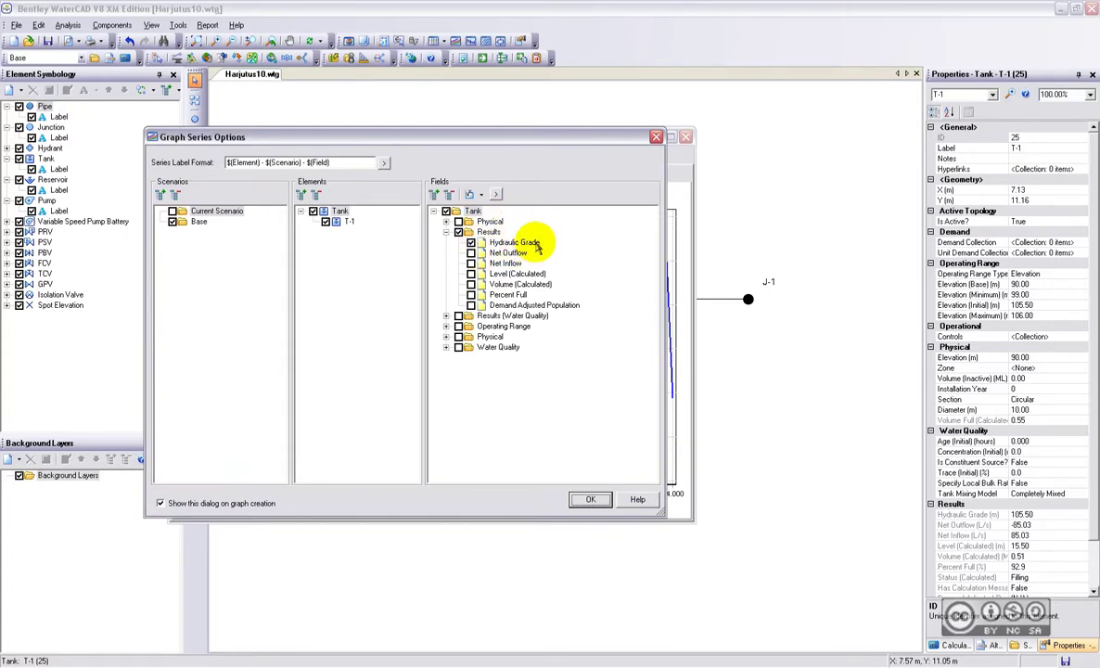
click(590, 500)
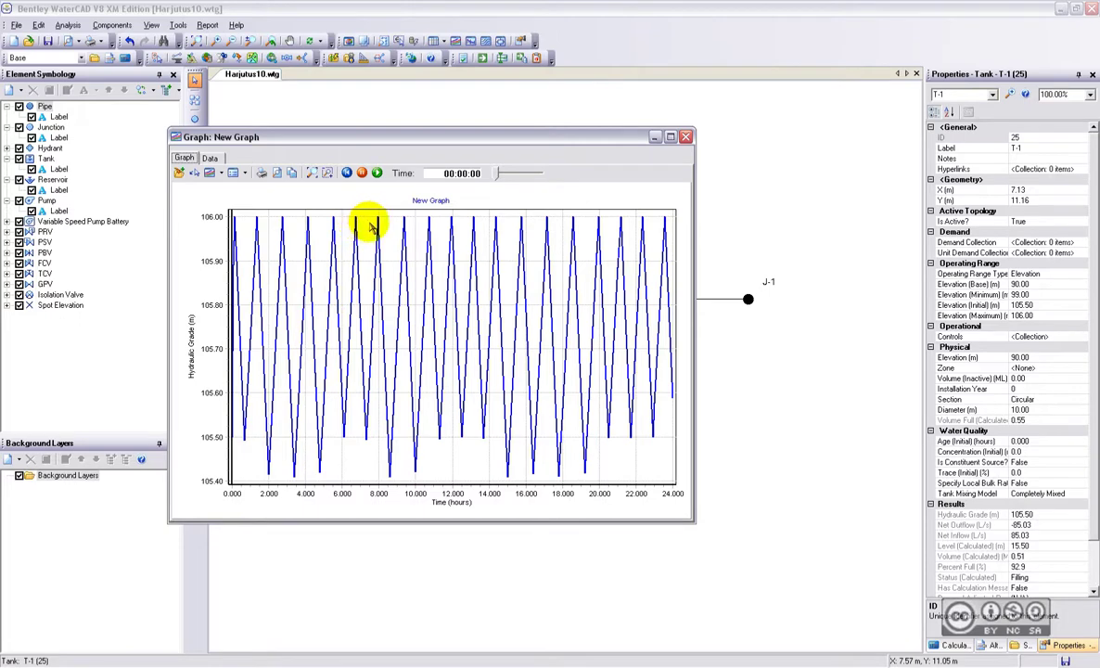
click(686, 136)
click(603, 213)
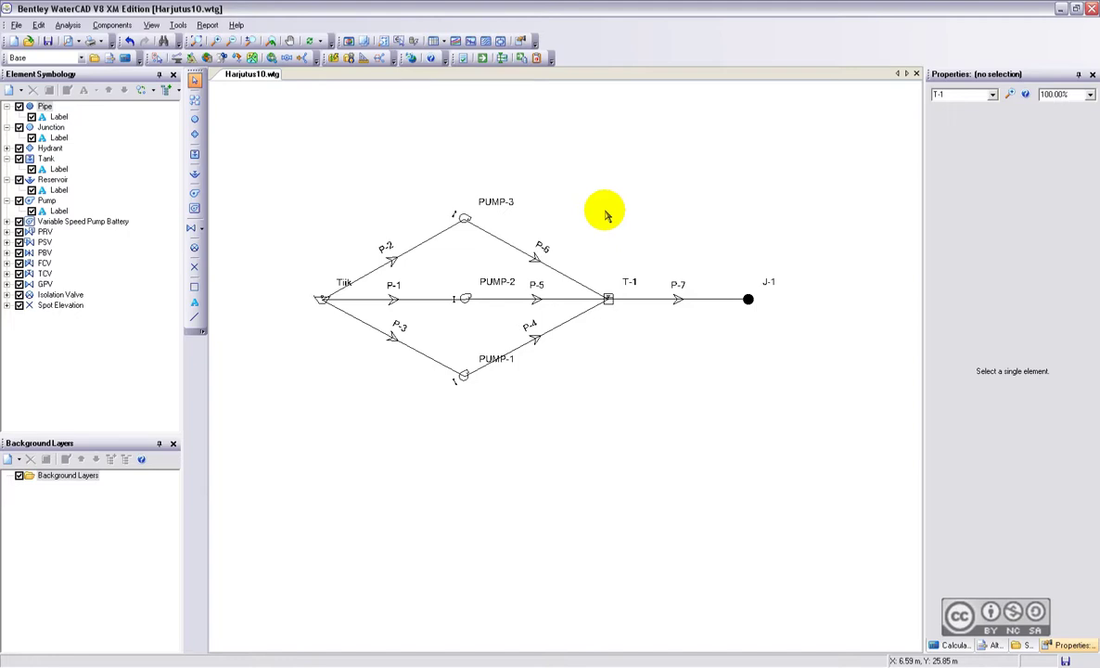
- Add a second base demand of 108 L/s with the Fixed pattern to junction J-1 and close its demand collection
click(749, 299)
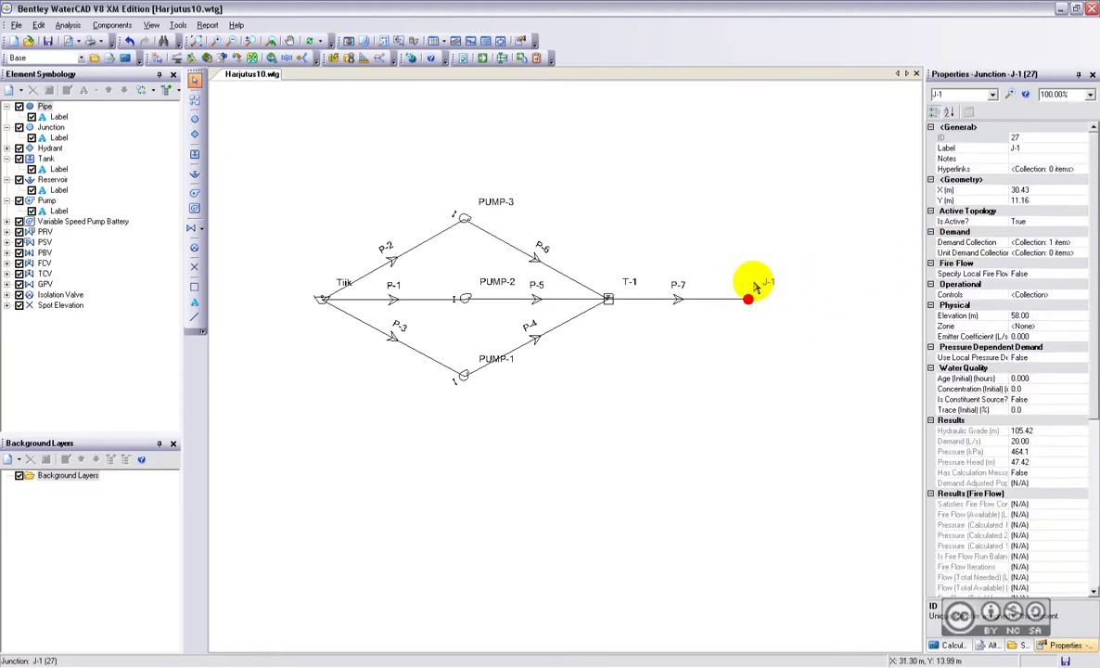
click(1021, 243)
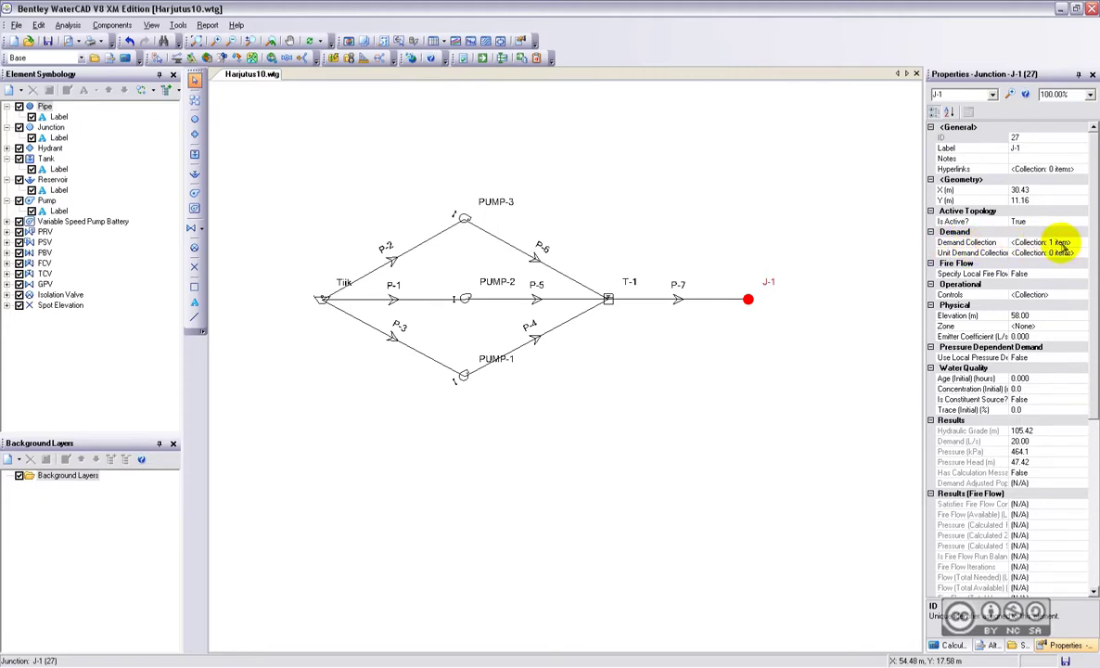
click(1073, 242)
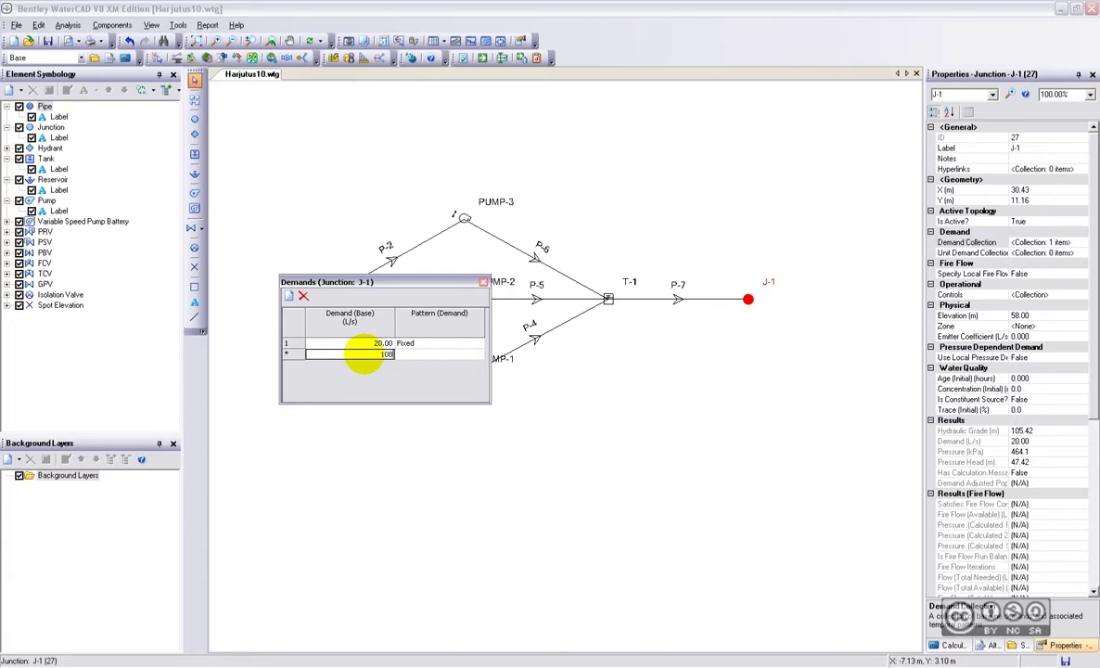
click(425, 357)
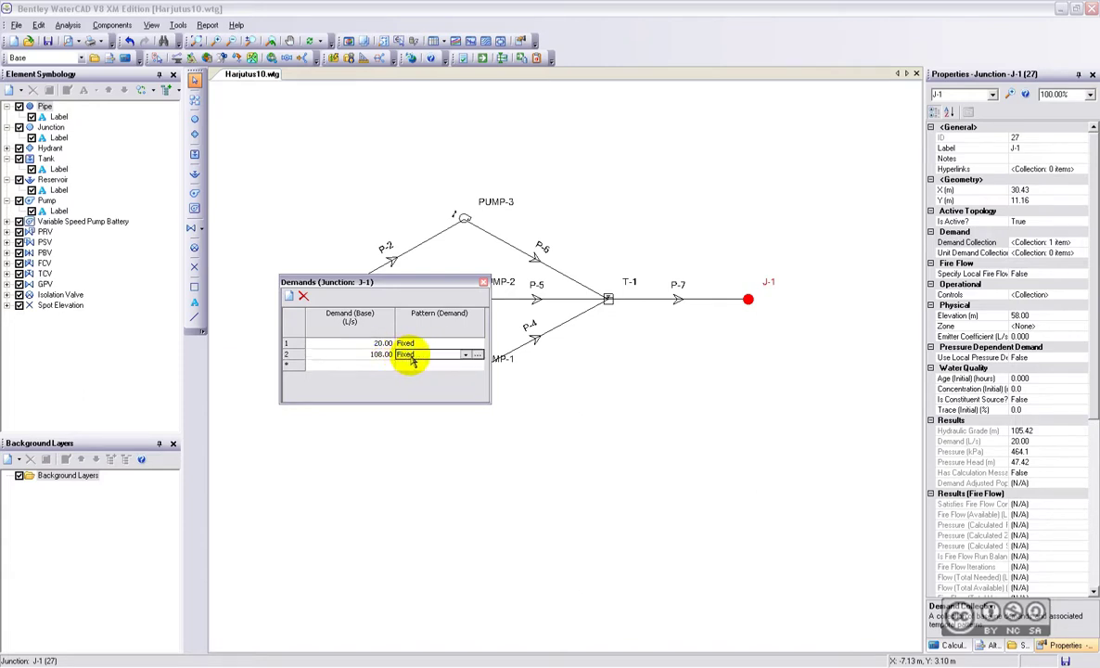
click(404, 360)
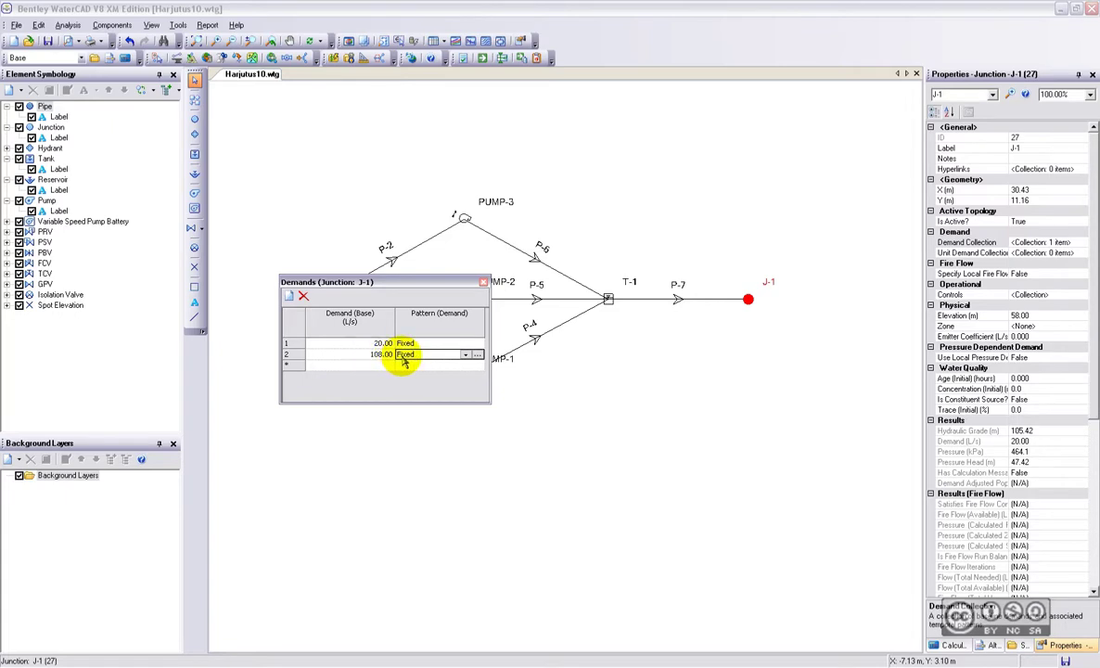
click(485, 283)
key(Escape)
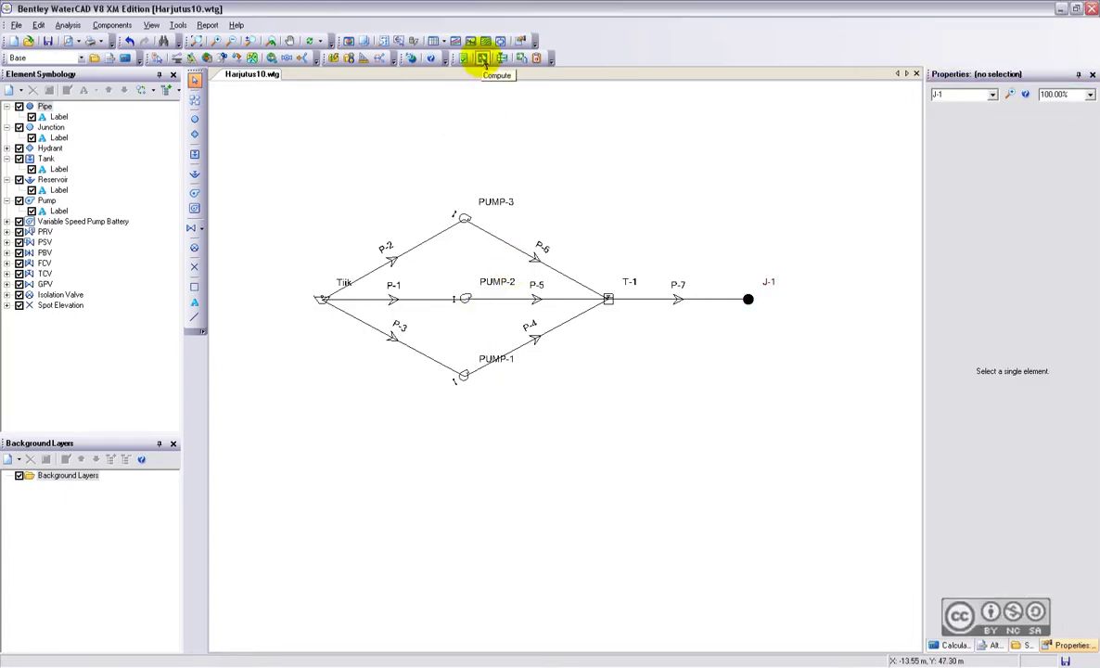
- Compute the Base scenario, review the user notifications and the calculation summary's time steps, and close both windows
click(482, 59)
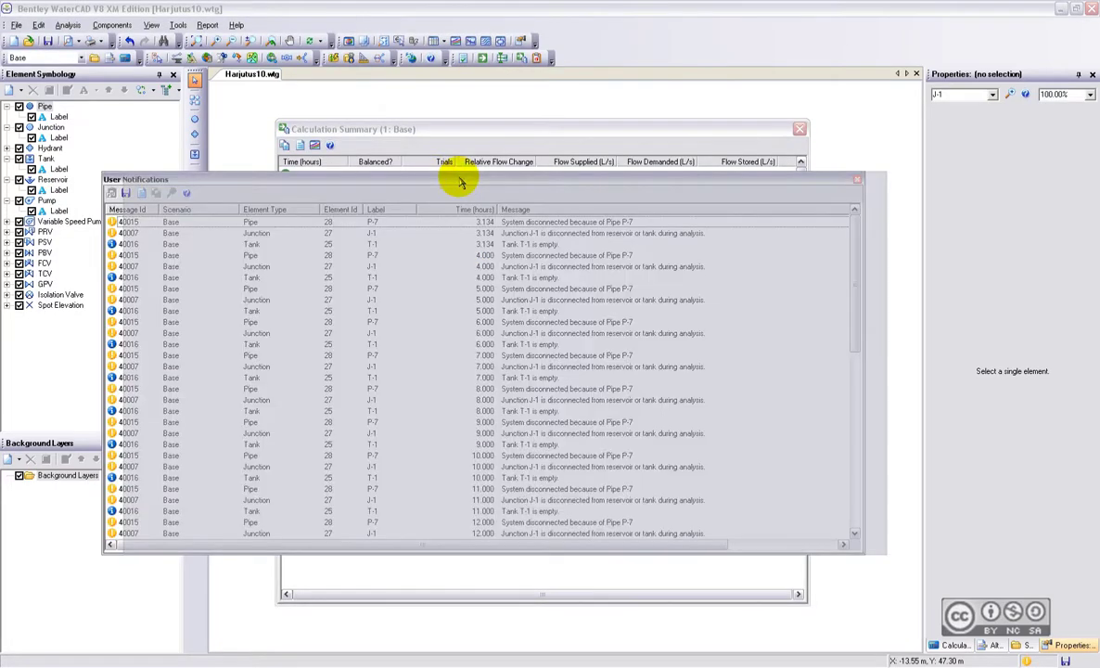
drag(449, 174, 461, 183)
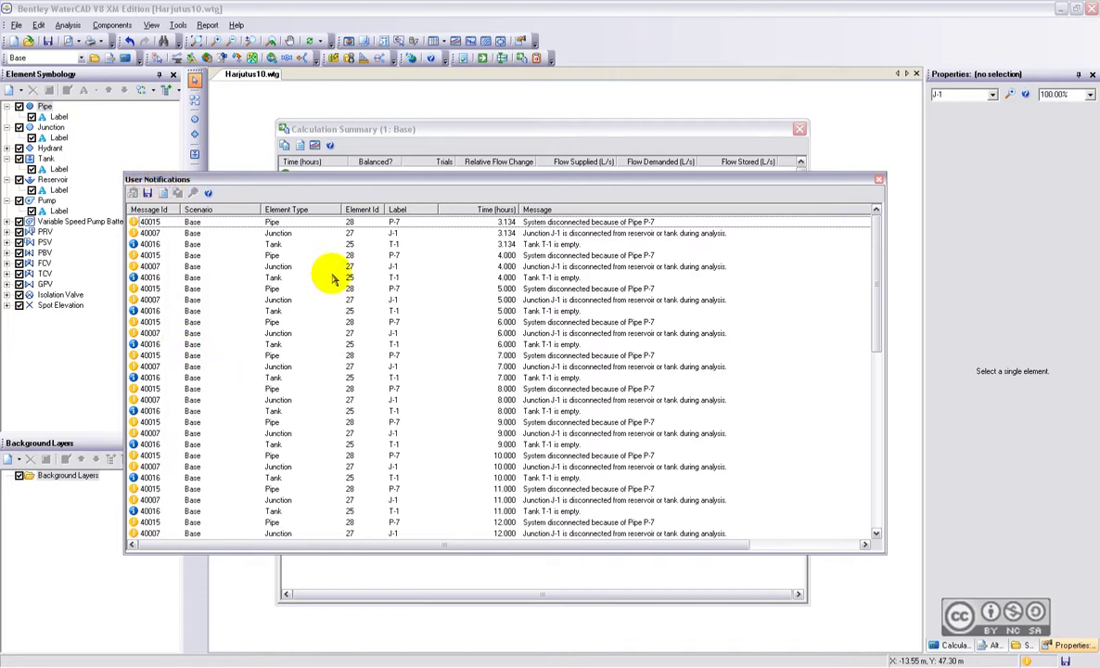
click(320, 224)
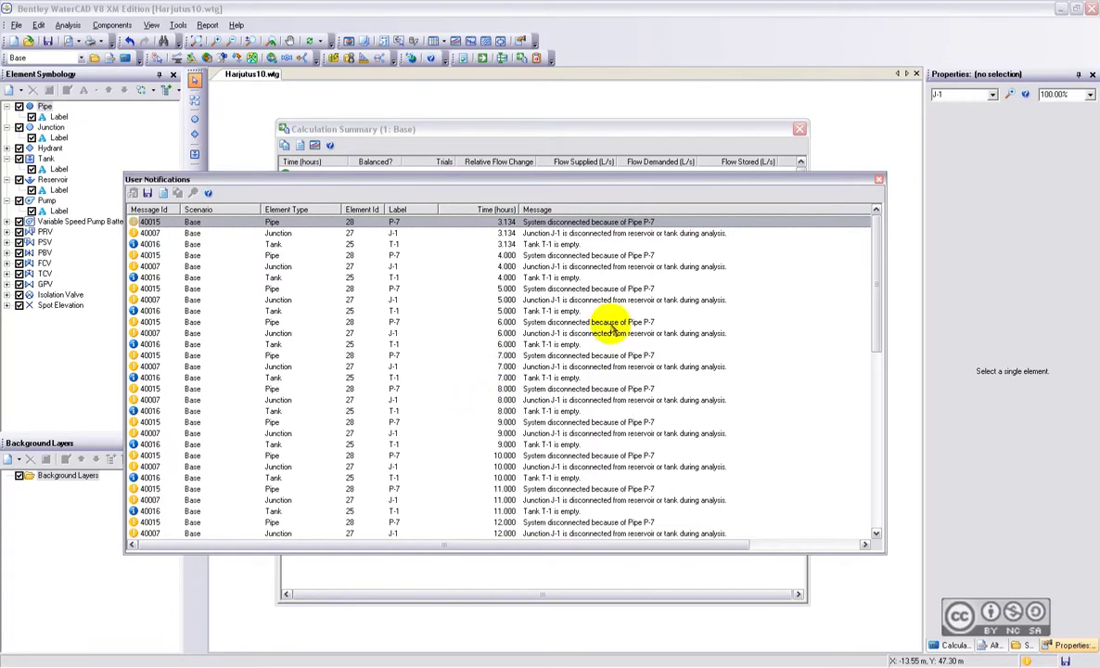
click(878, 180)
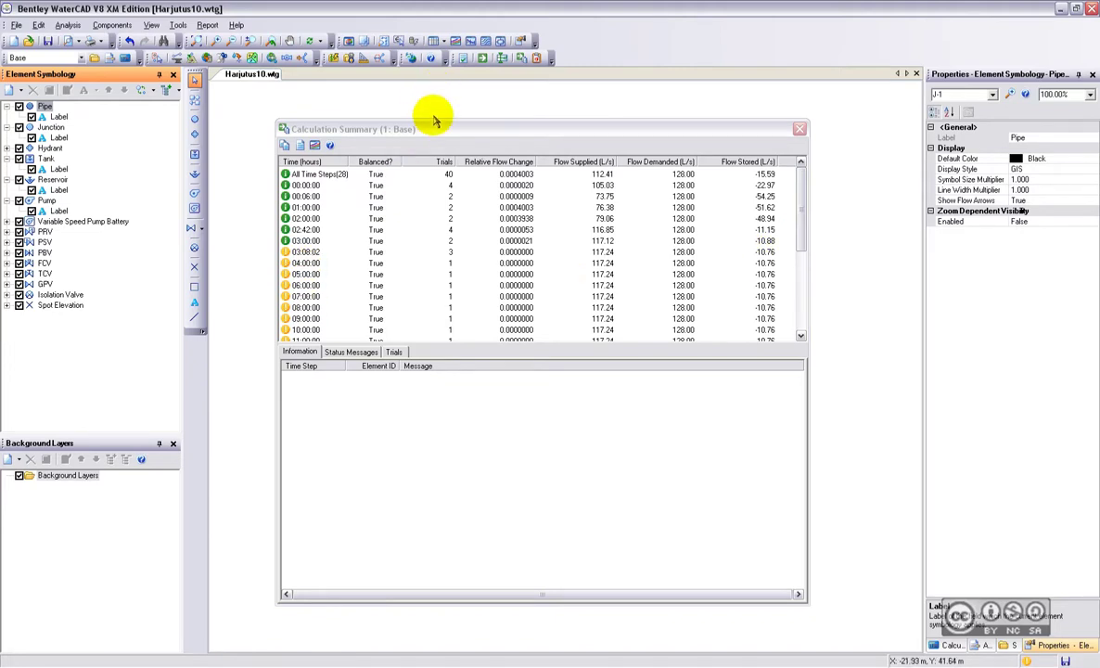
drag(437, 129, 429, 126)
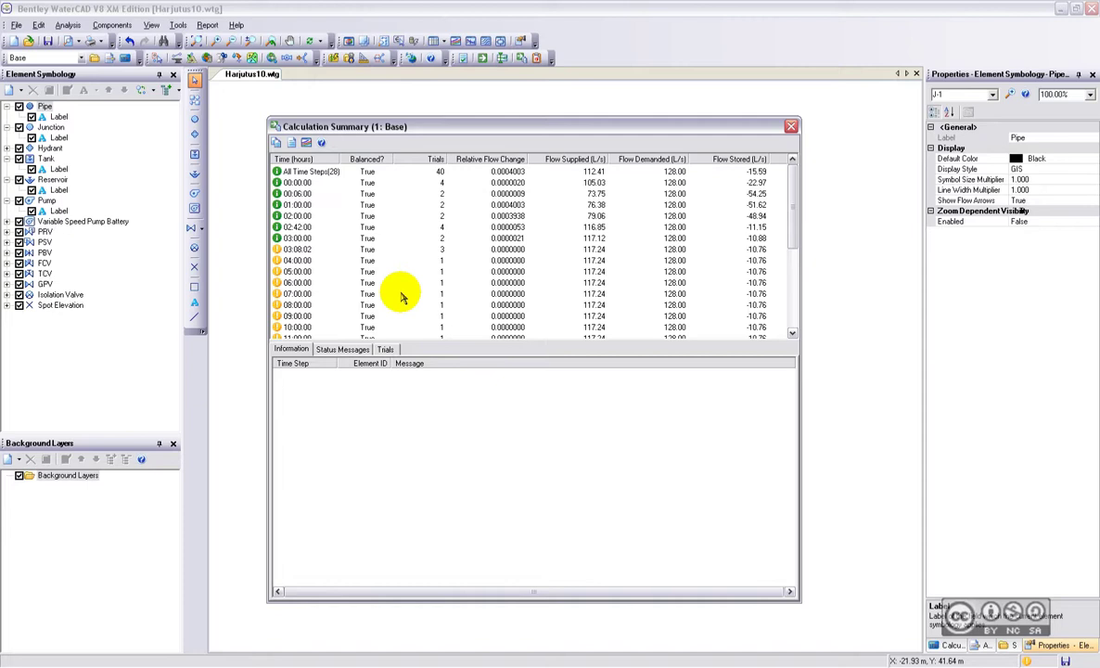
click(790, 126)
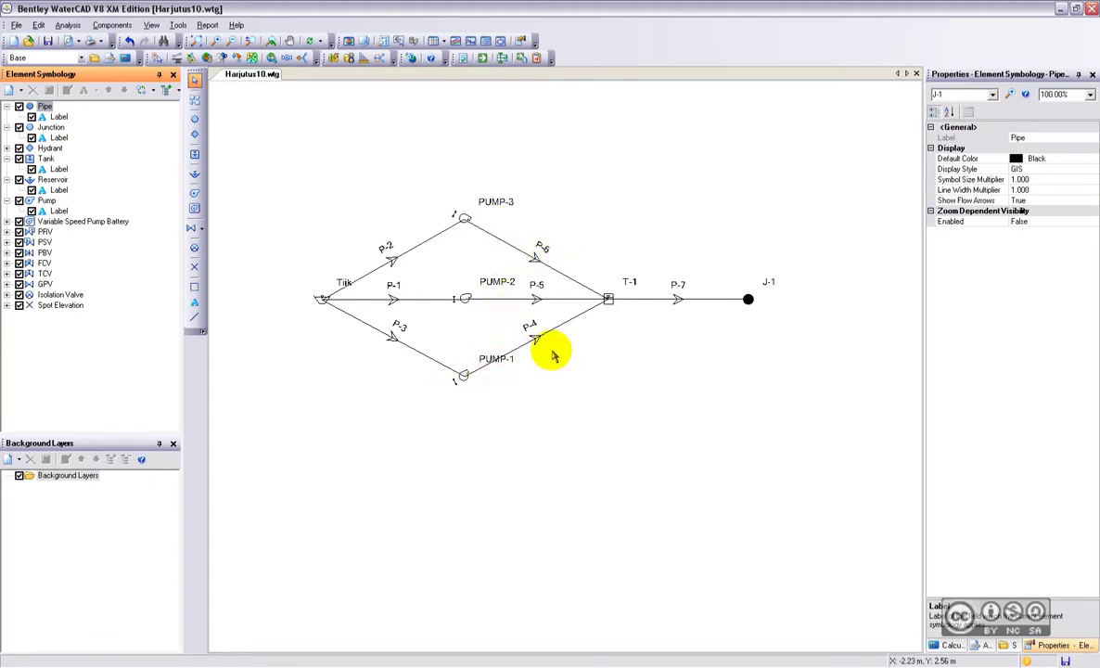
- Graph the total flow of PUMP-1 for the Base scenario, review the curve and close the graph
click(464, 376)
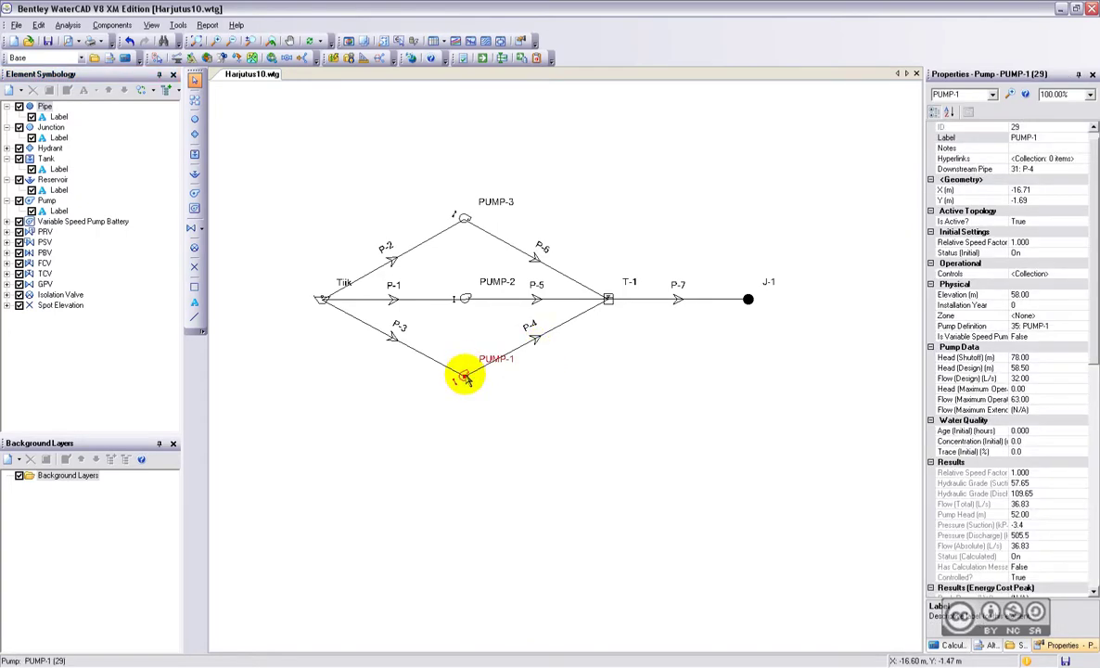
right_click(464, 376)
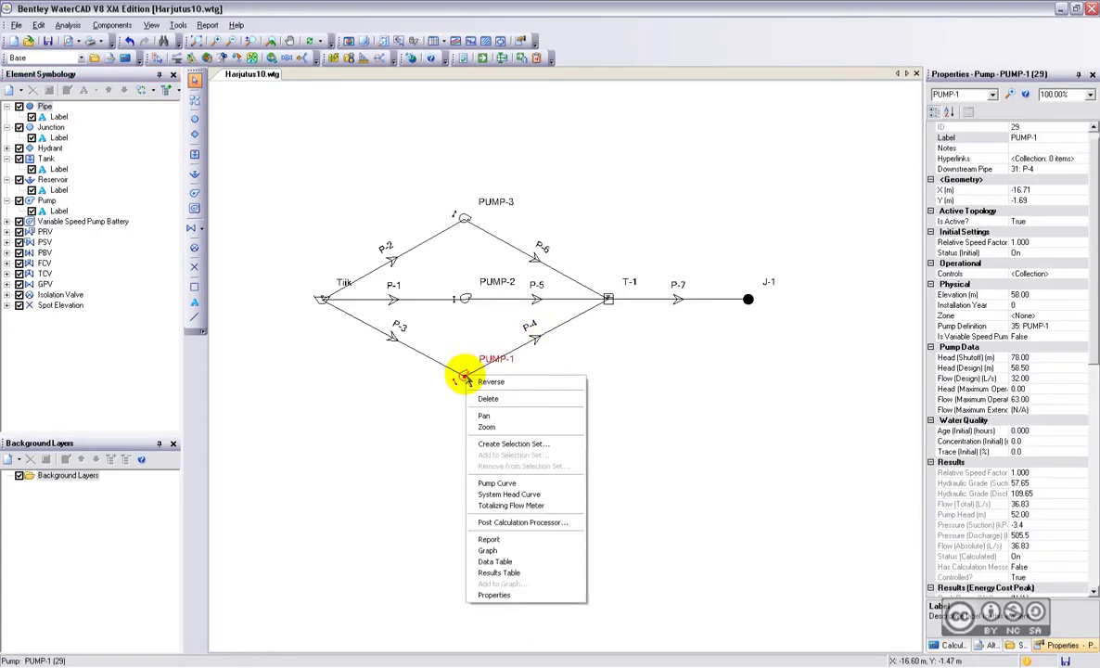
click(487, 550)
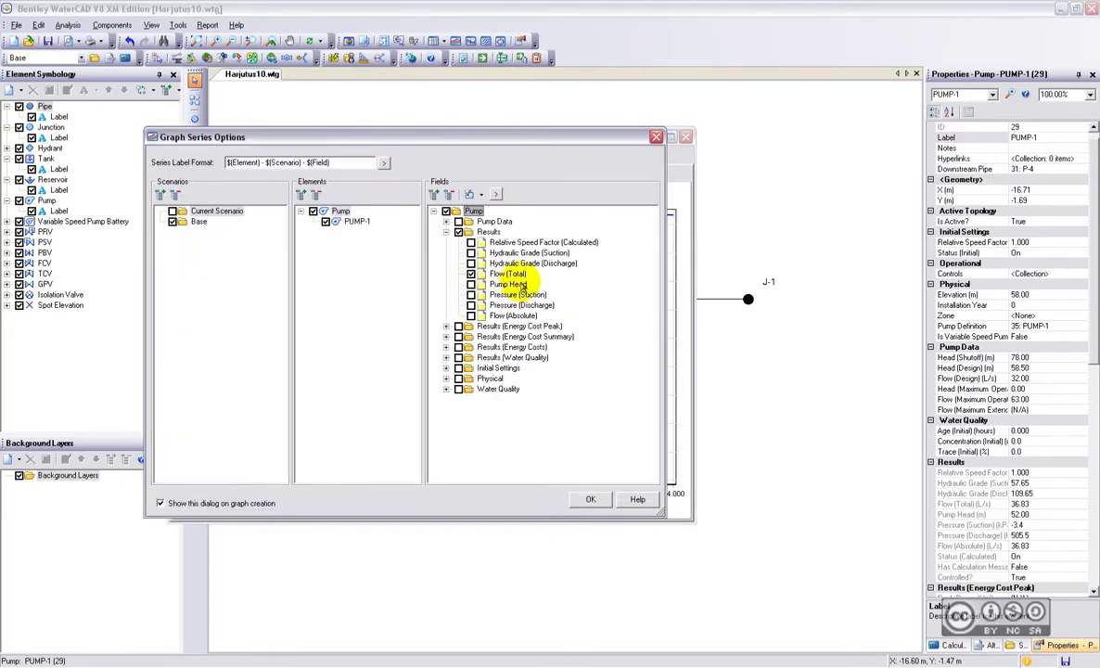
click(590, 499)
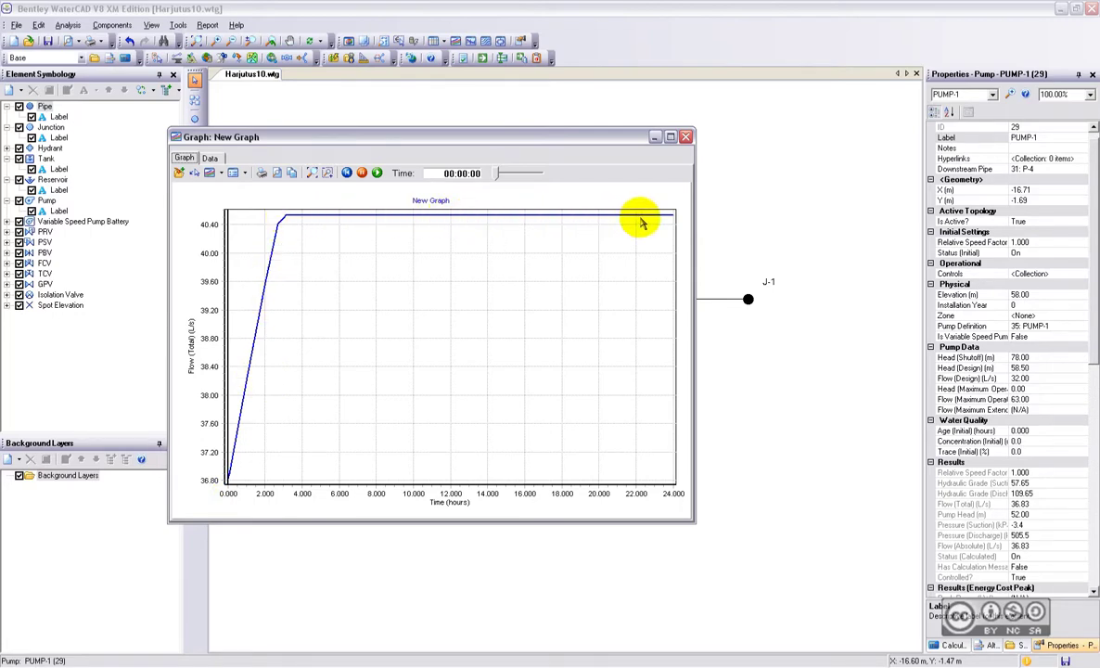
click(687, 137)
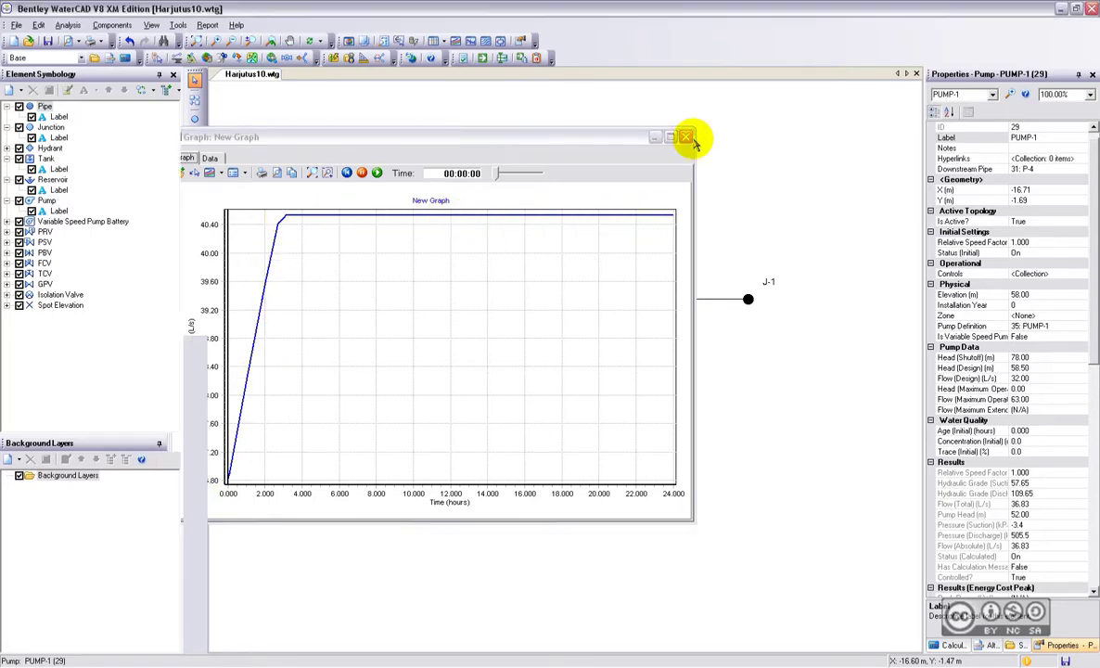
- Graph the total flow of PUMP-2 for the Base scenario, review the curve and close the graph
right_click(467, 302)
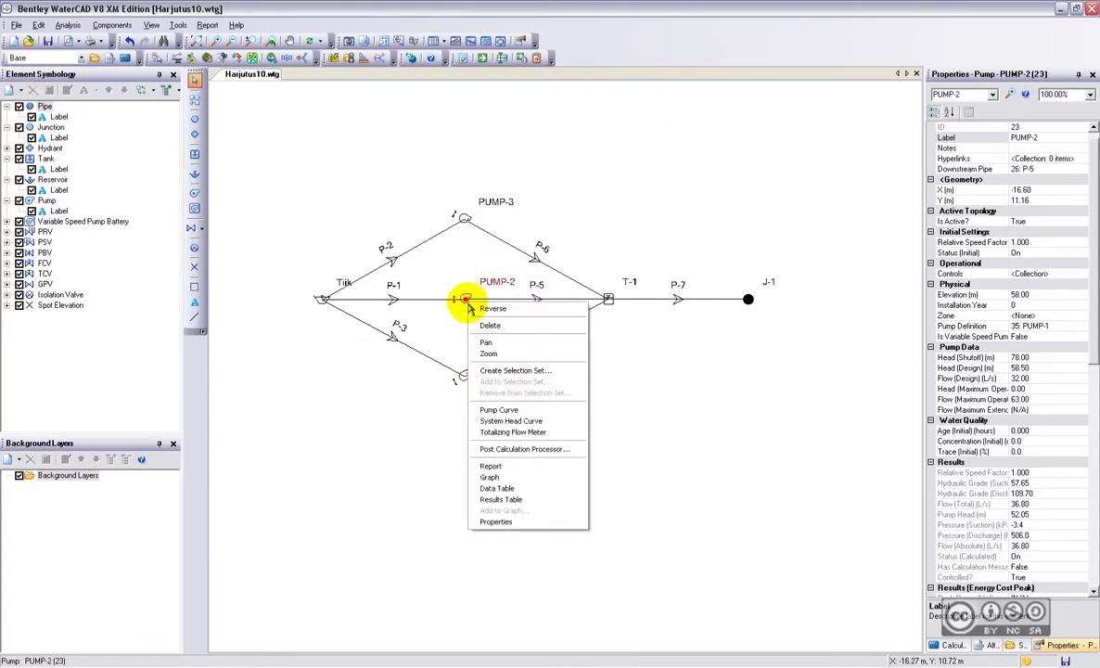
click(435, 461)
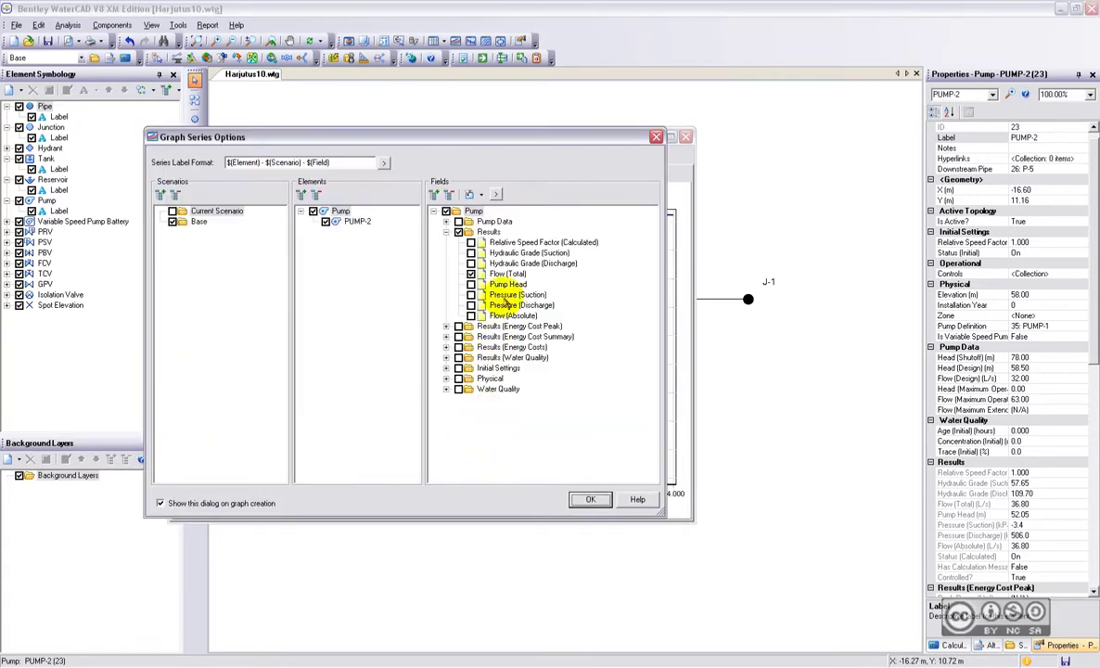
click(590, 499)
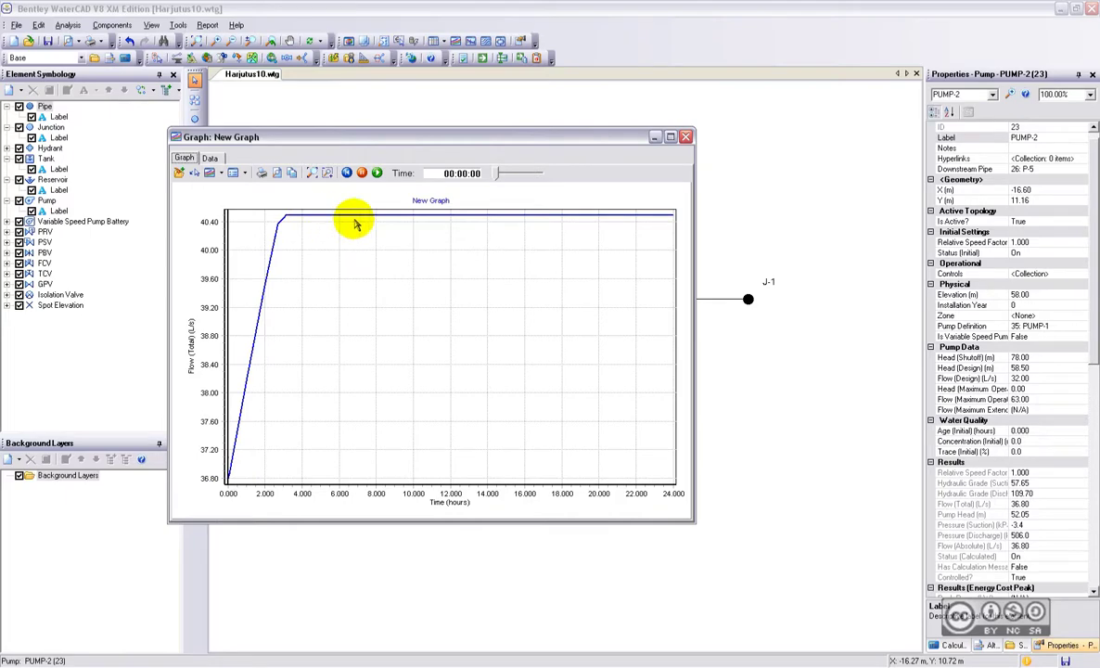
click(687, 139)
- Graph the total flow of PUMP-3 for the Base scenario, review the curve and close the graph
click(464, 220)
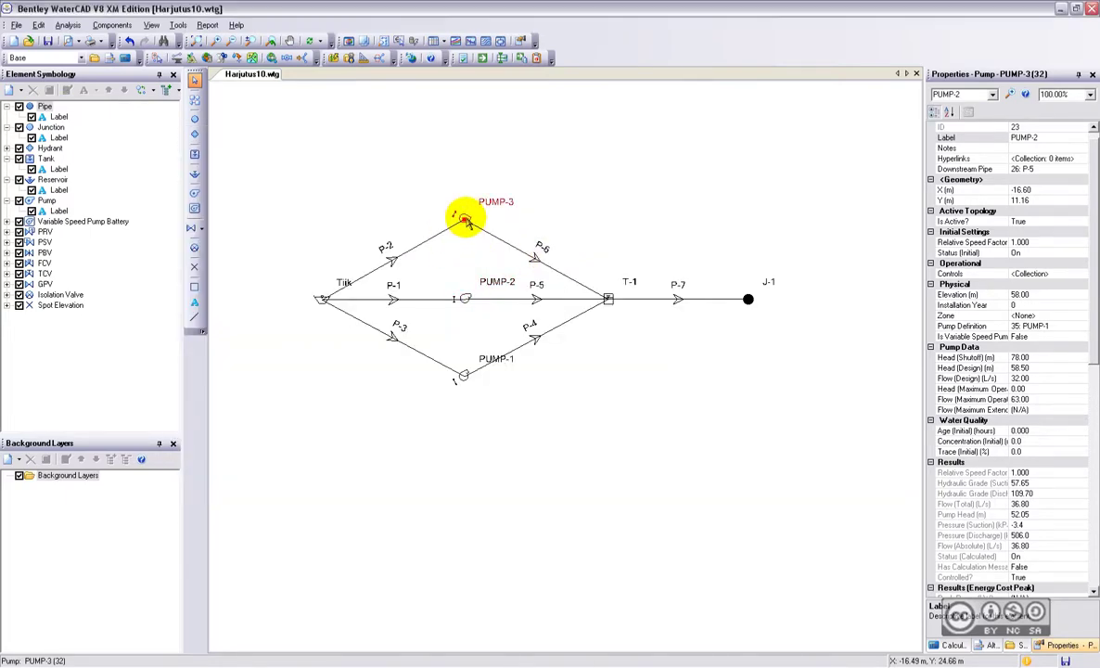
right_click(464, 220)
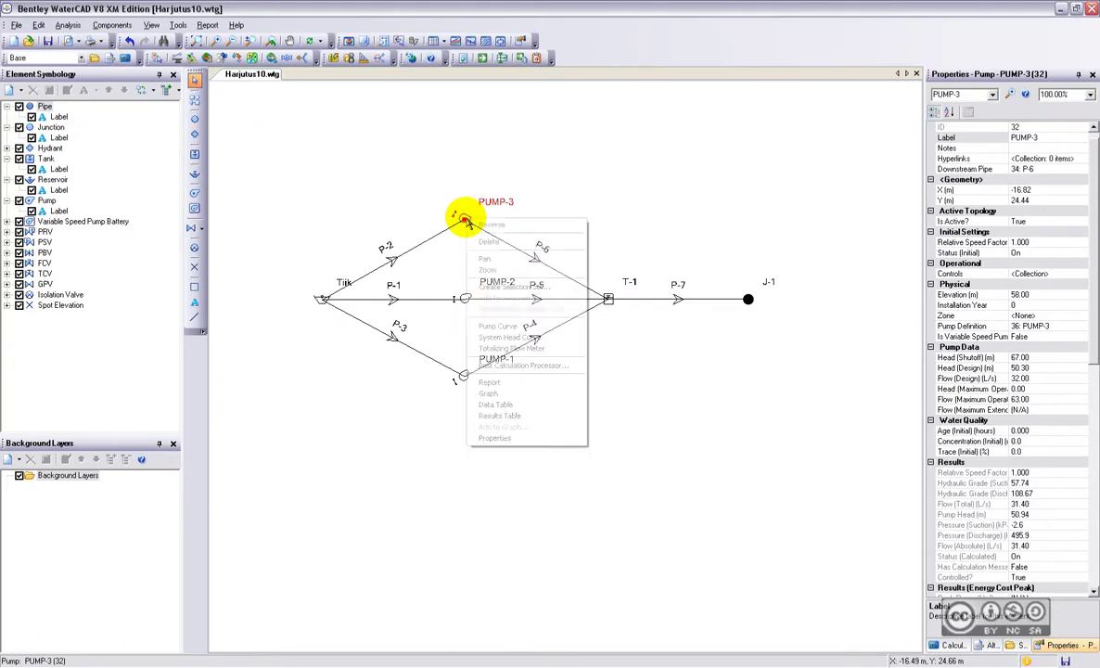
click(486, 393)
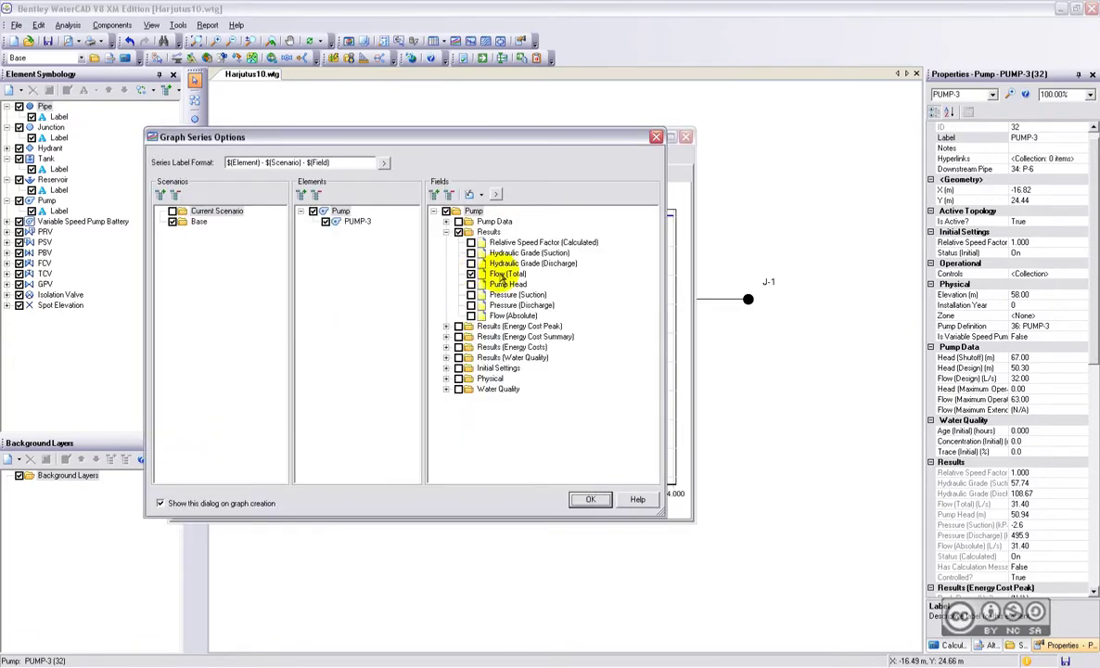
click(590, 502)
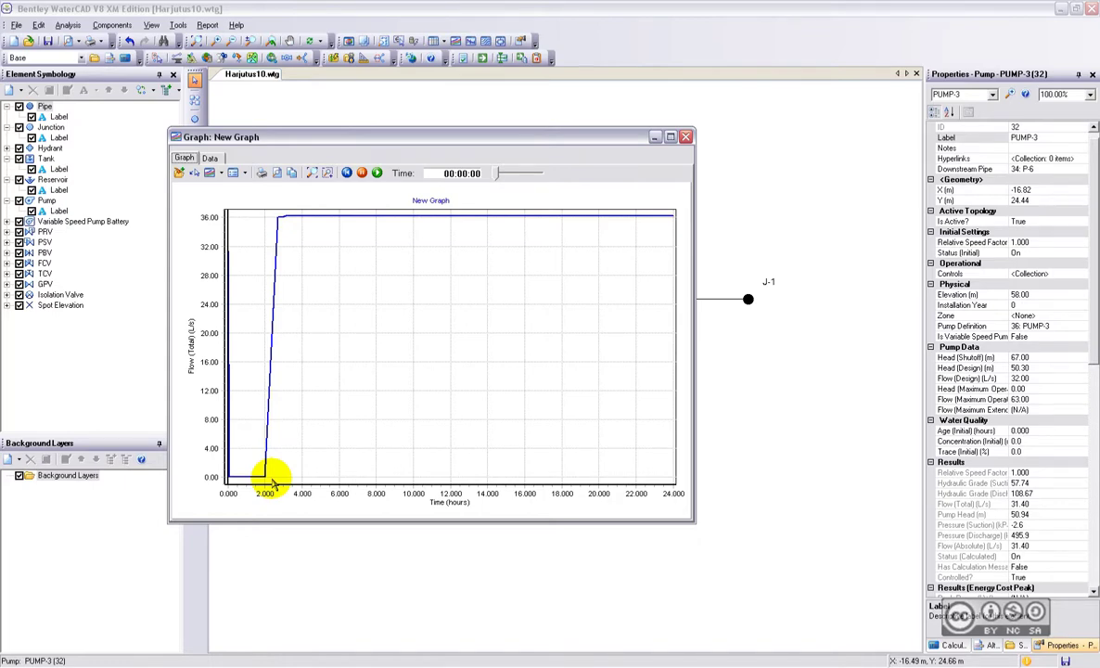
click(685, 138)
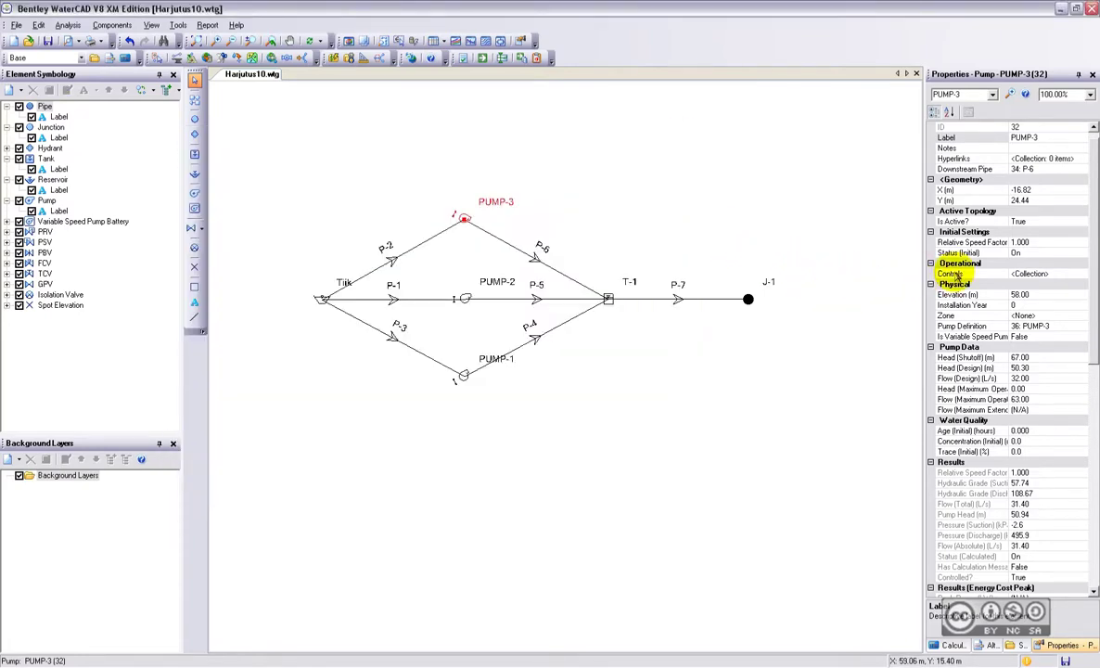
- Open the controls collection of PUMP-3 and create a new logical control set
click(1024, 274)
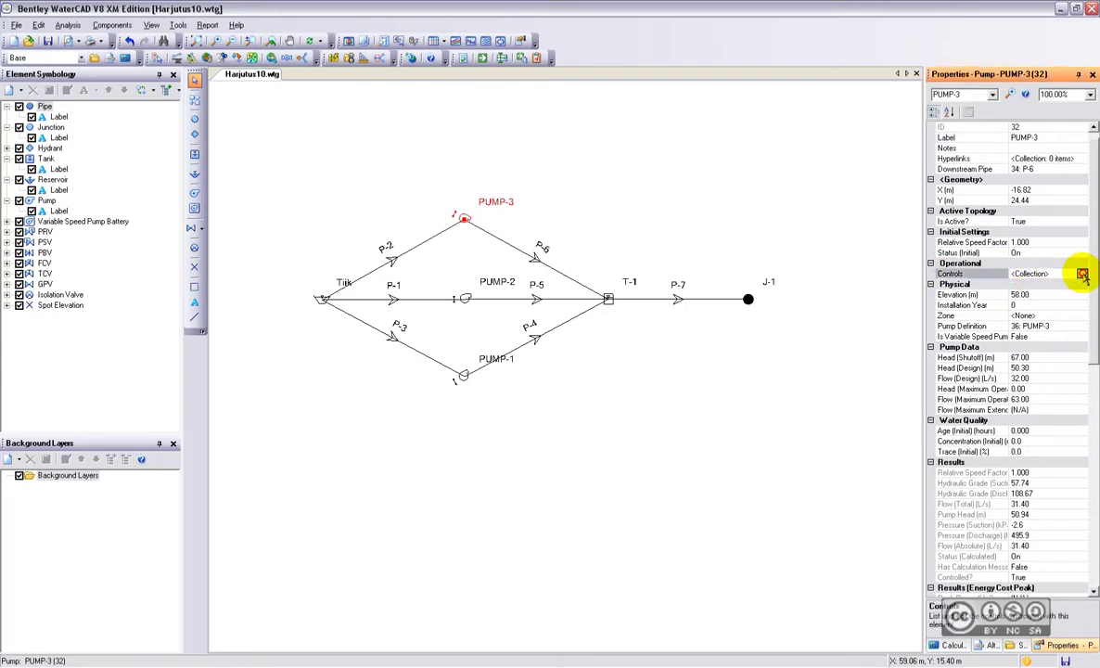
drag(491, 142, 470, 145)
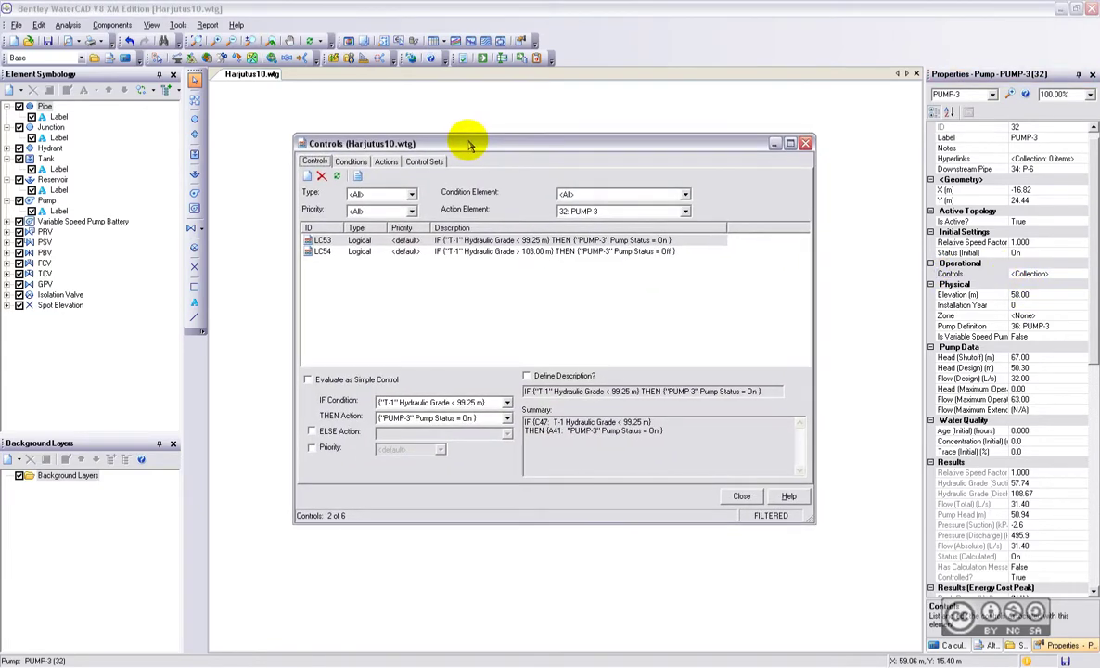
click(425, 161)
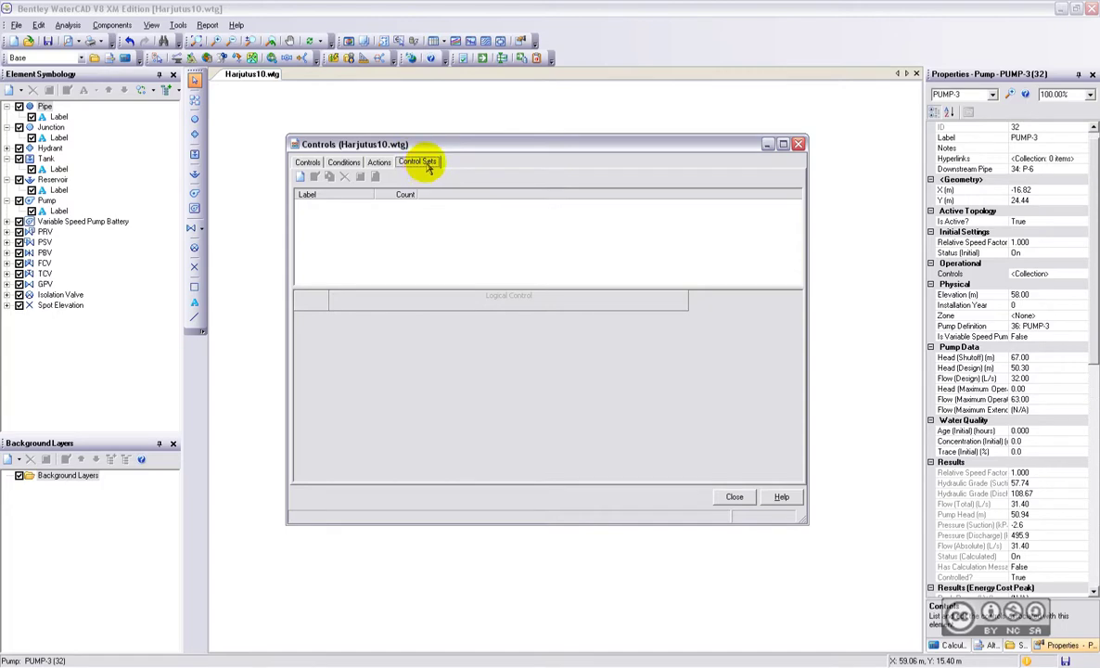
click(299, 179)
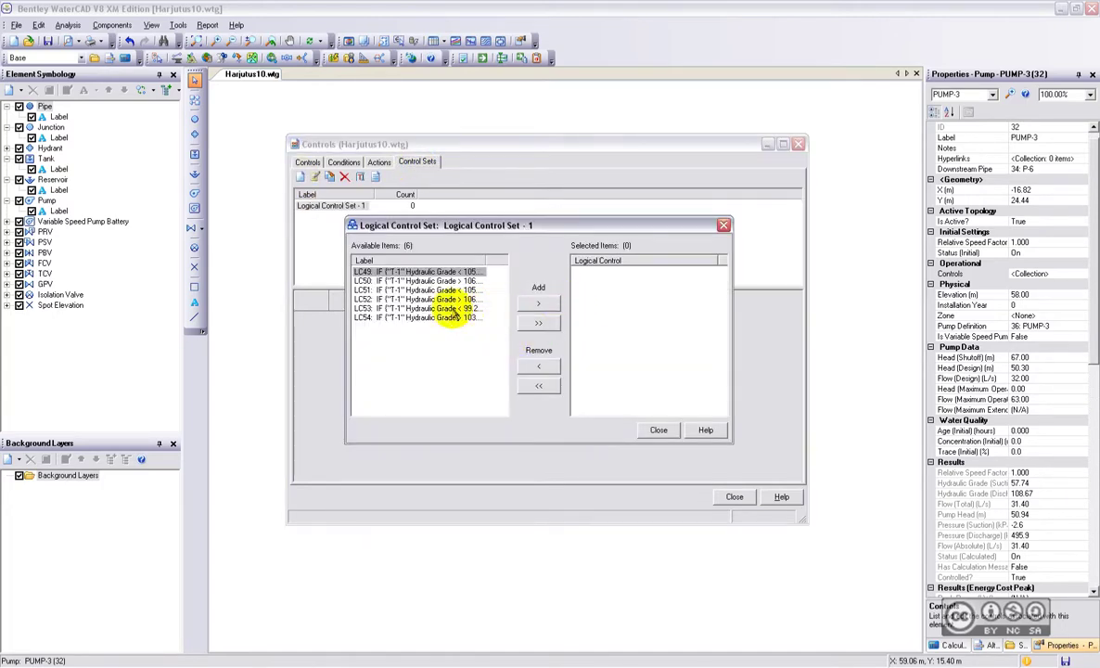
- Add the four on and off controls of PUMP-1 and PUMP-2 to the logical control set, leaving out those of PUMP-3
drag(487, 261, 494, 261)
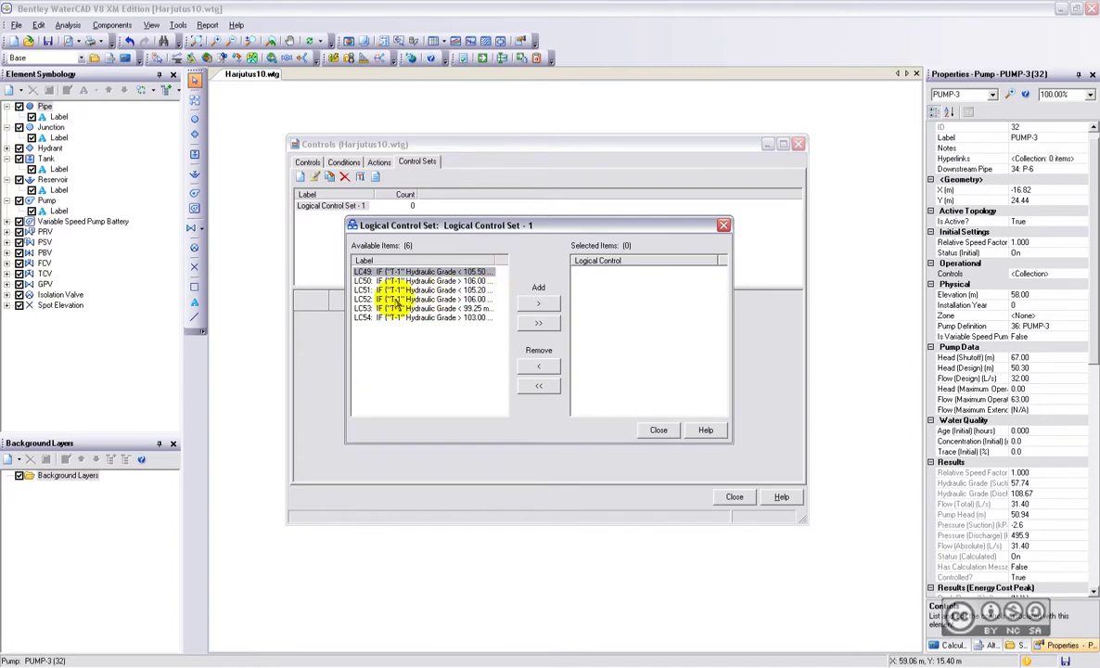
click(455, 410)
shift+click(420, 279)
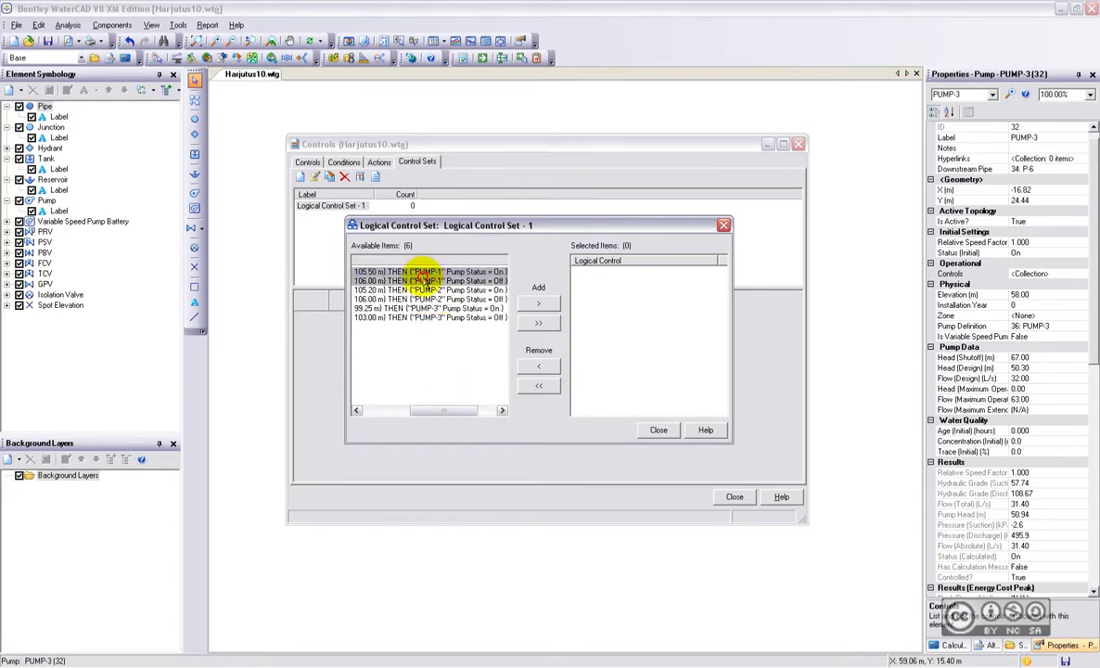
shift+click(413, 290)
shift+click(406, 298)
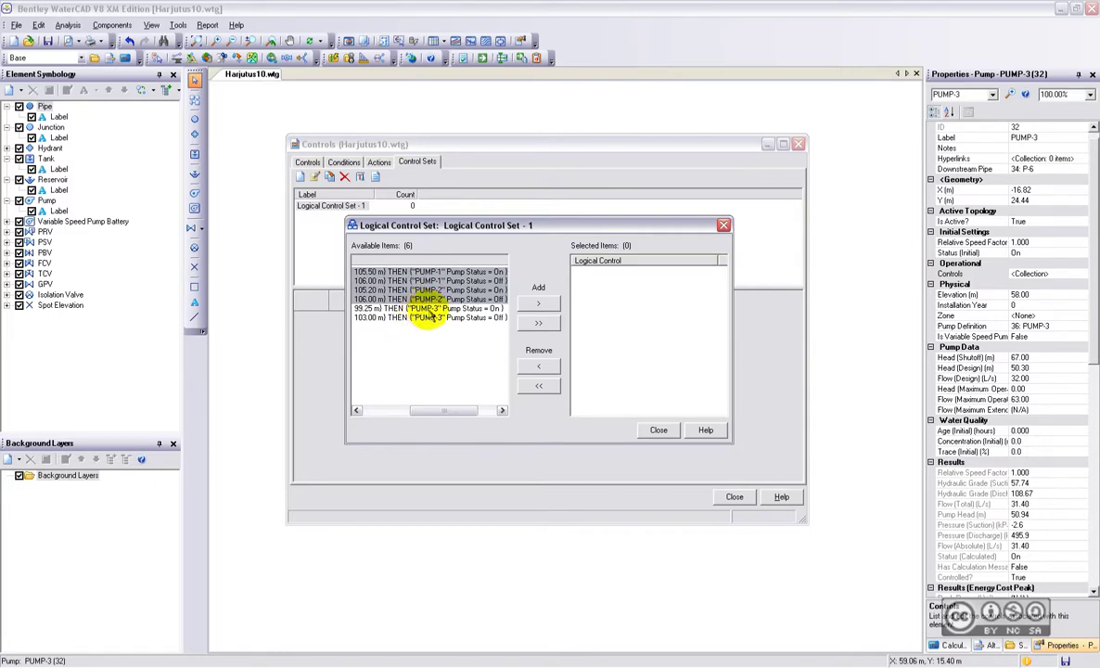
click(539, 305)
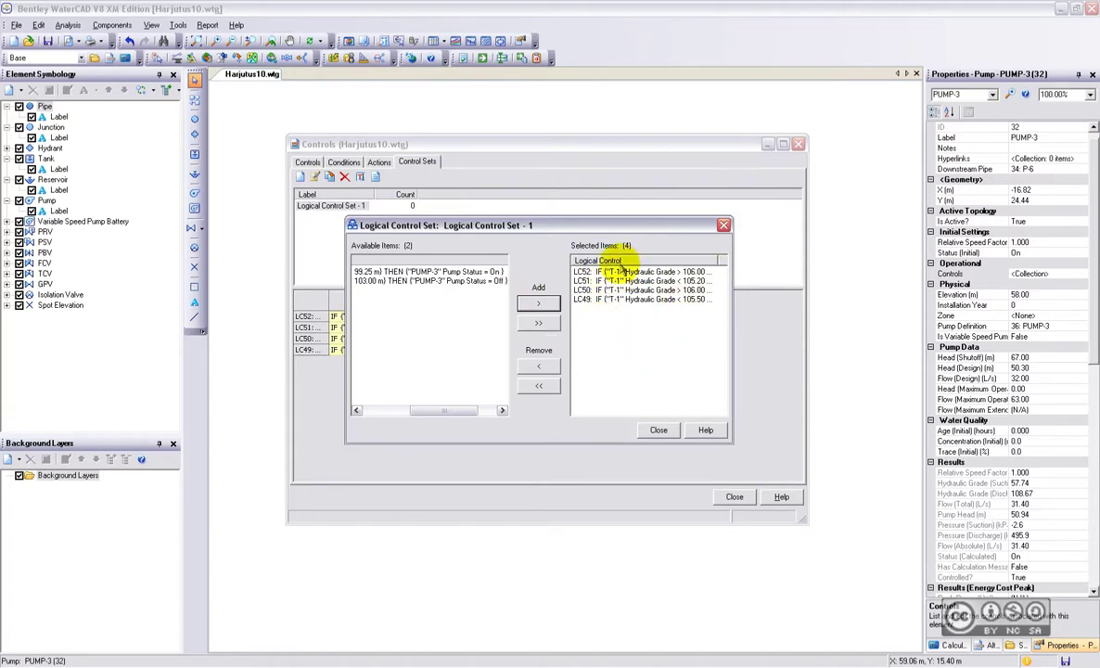
click(659, 430)
- Rename the logical control set as "Pump 3 tootab kogu aeg" and close the controls window
click(363, 206)
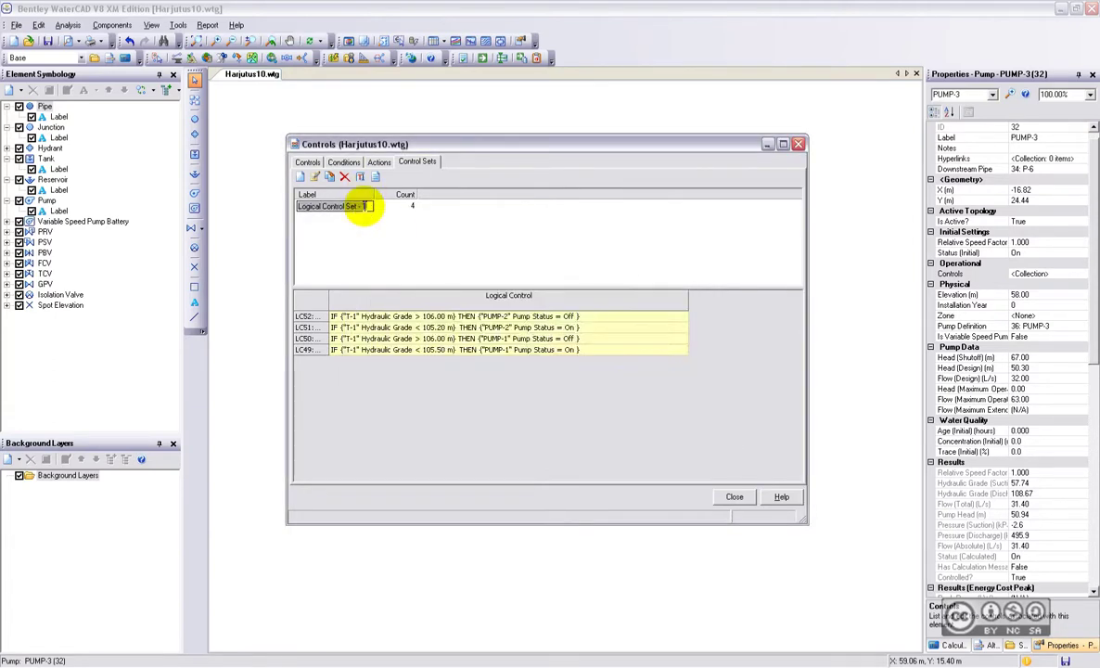
text(PU)
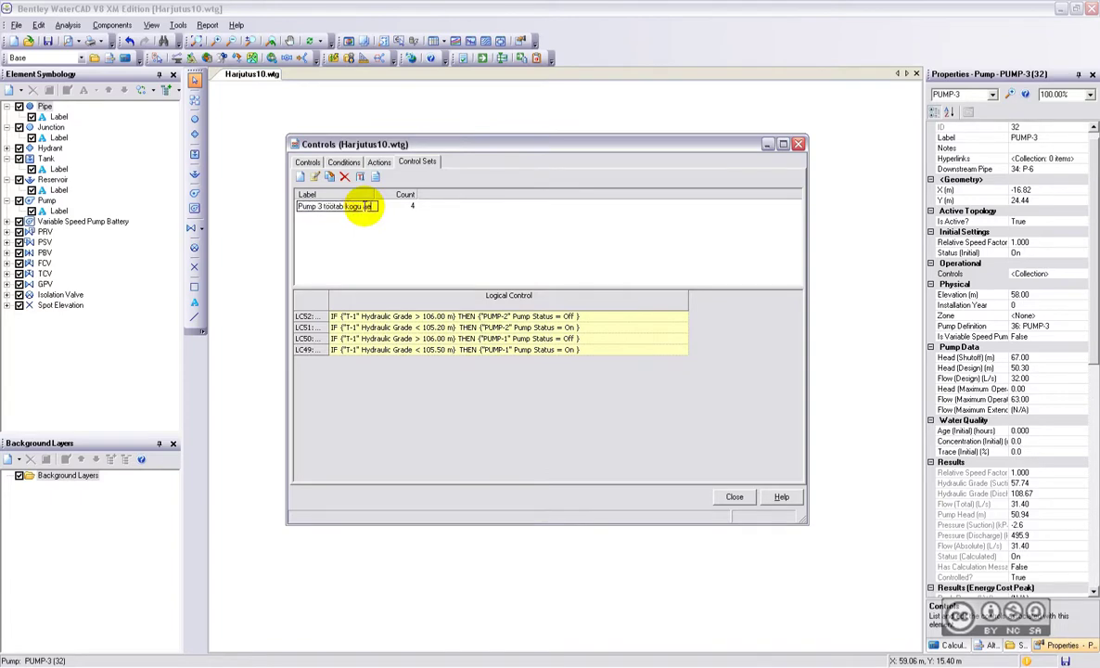
click(736, 499)
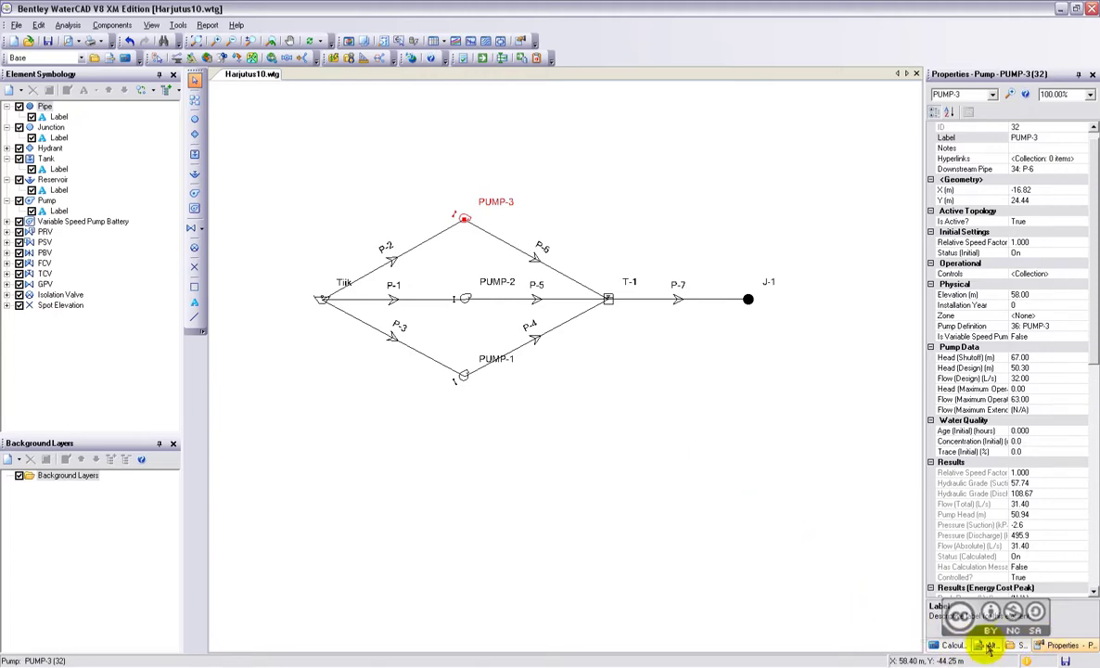
- Set the Base Operational alternative's control set to "Pump 3 tootab kogu aeg" and close the alternative
click(989, 646)
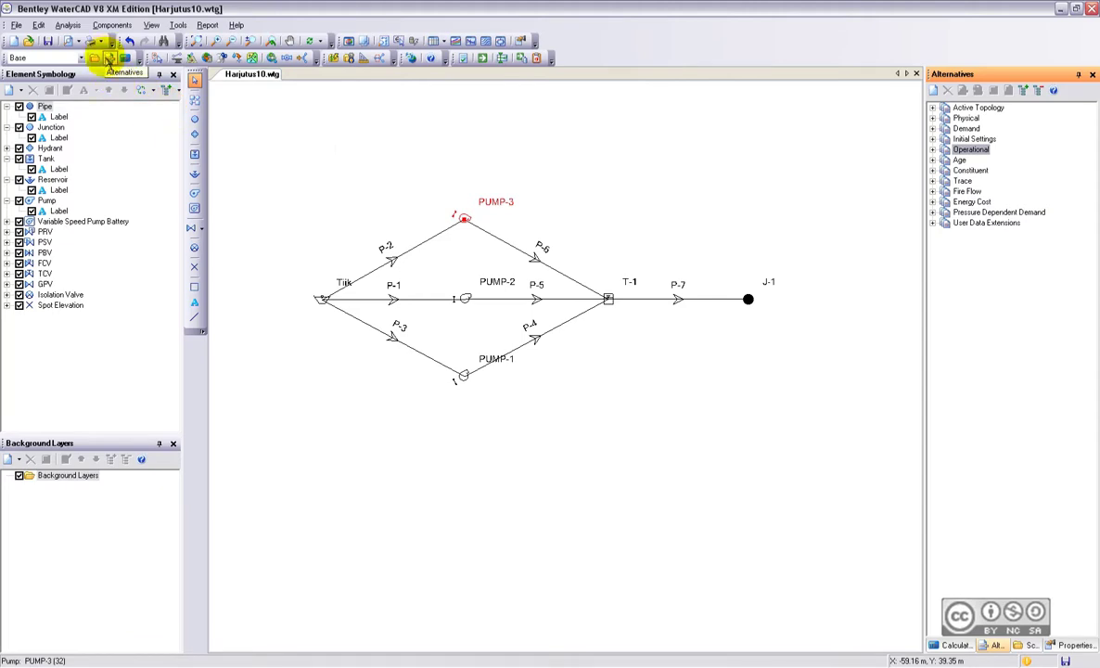
click(69, 25)
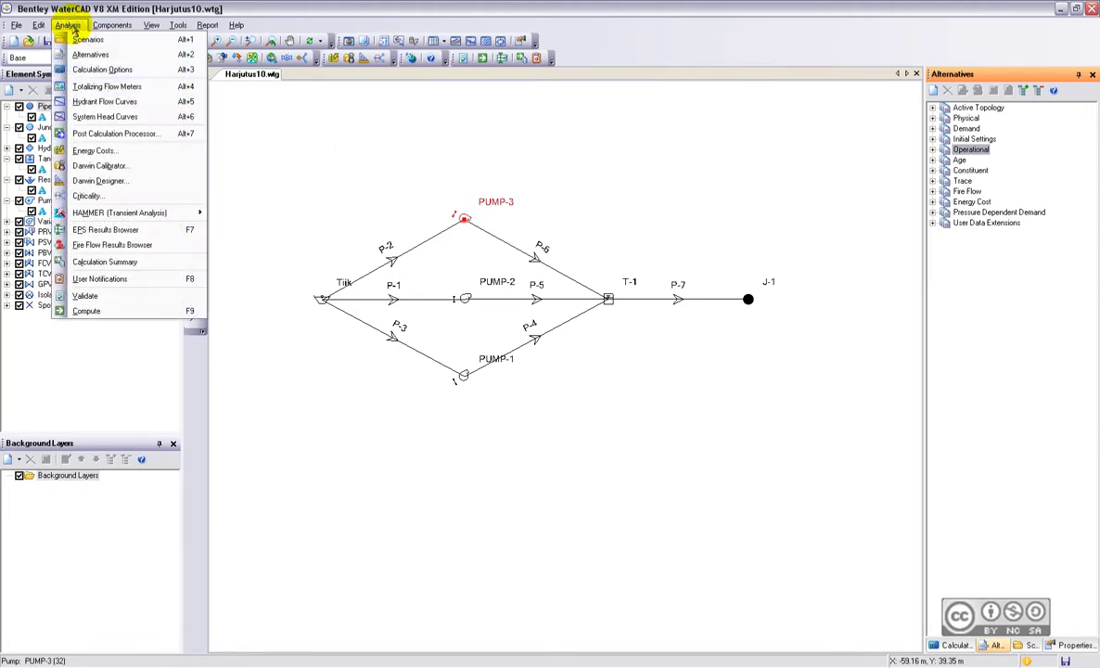
click(90, 54)
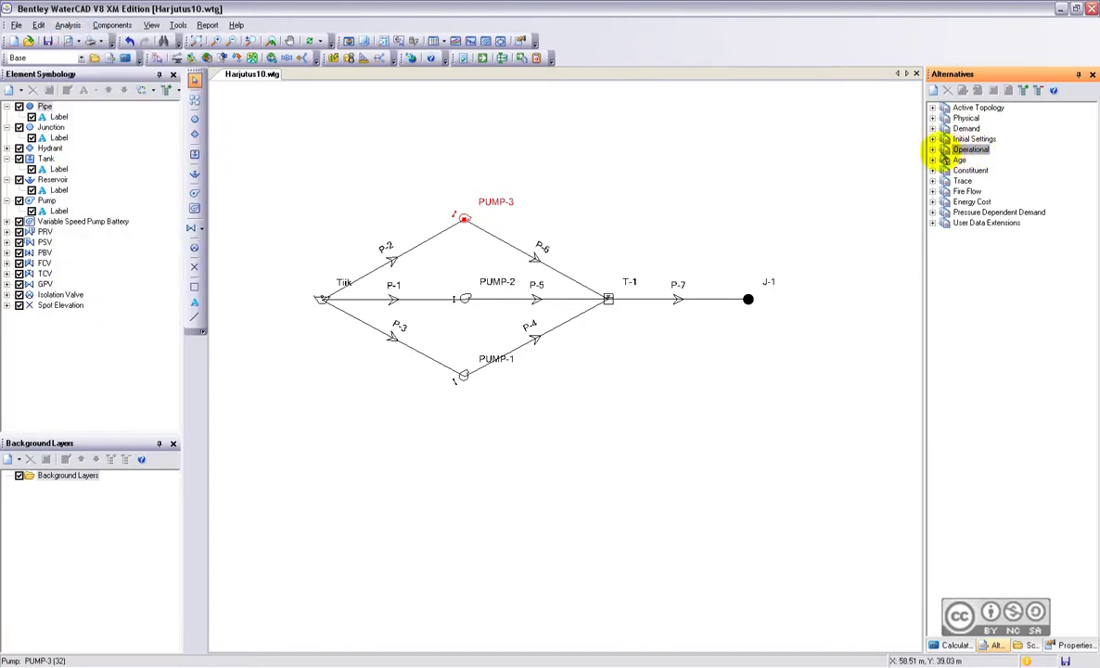
double_click(960, 152)
click(976, 160)
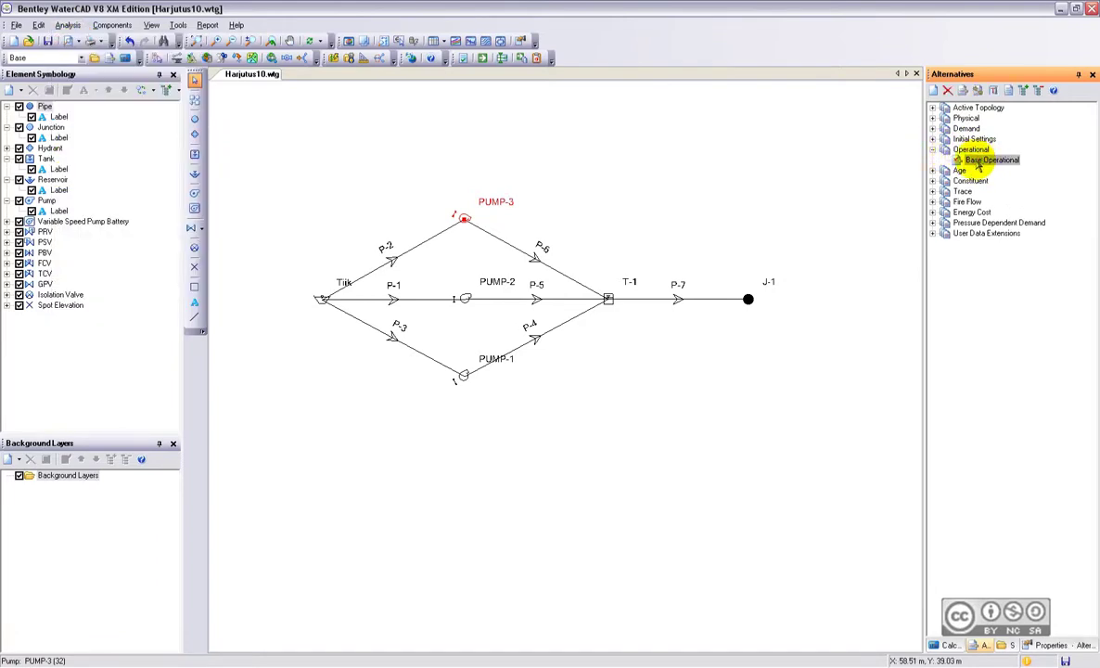
double_click(976, 161)
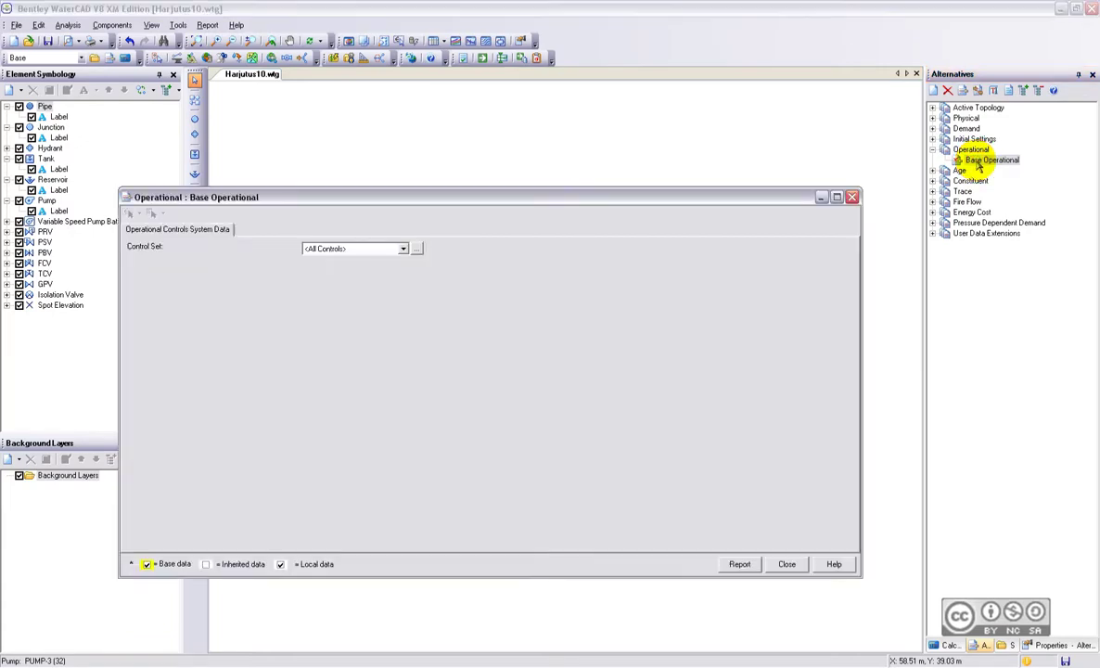
drag(455, 197, 489, 184)
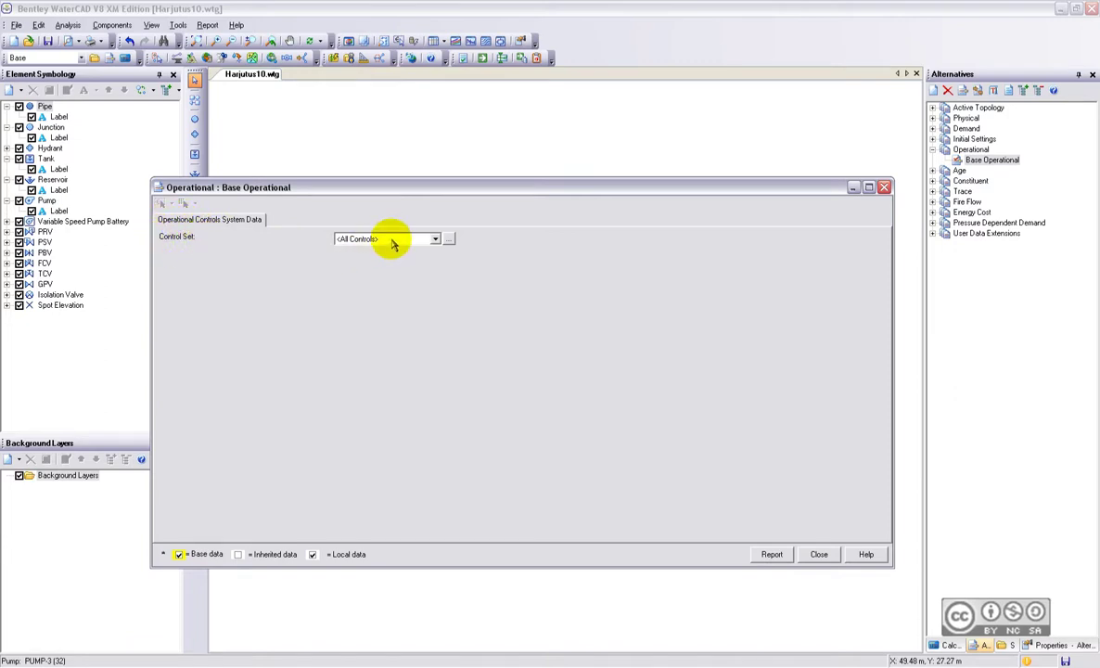
click(357, 239)
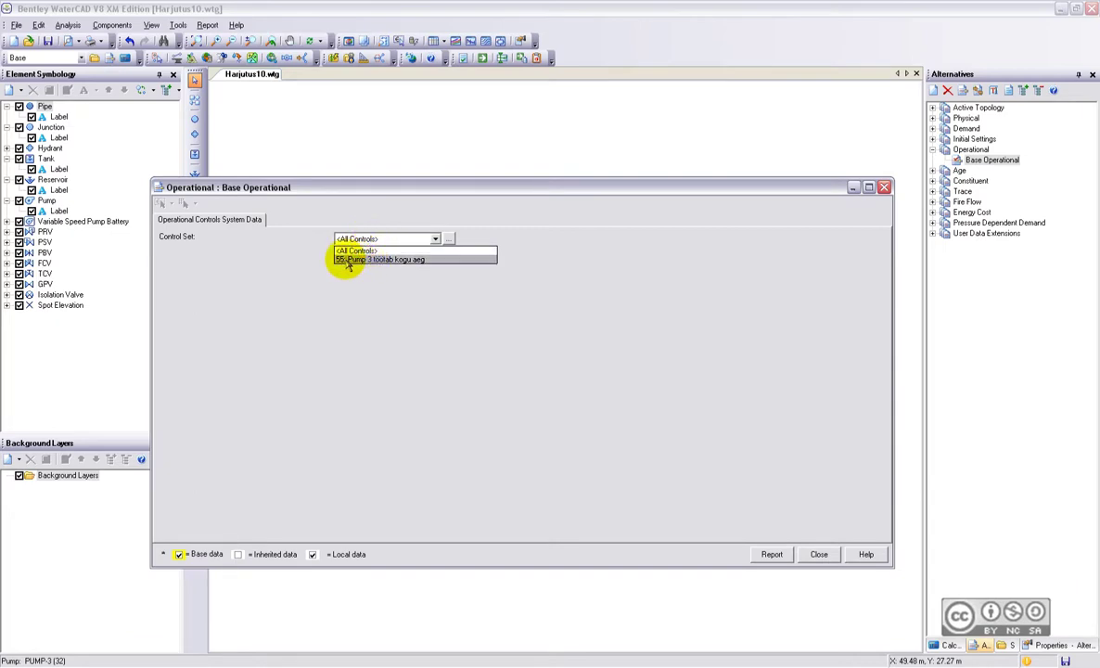
click(385, 260)
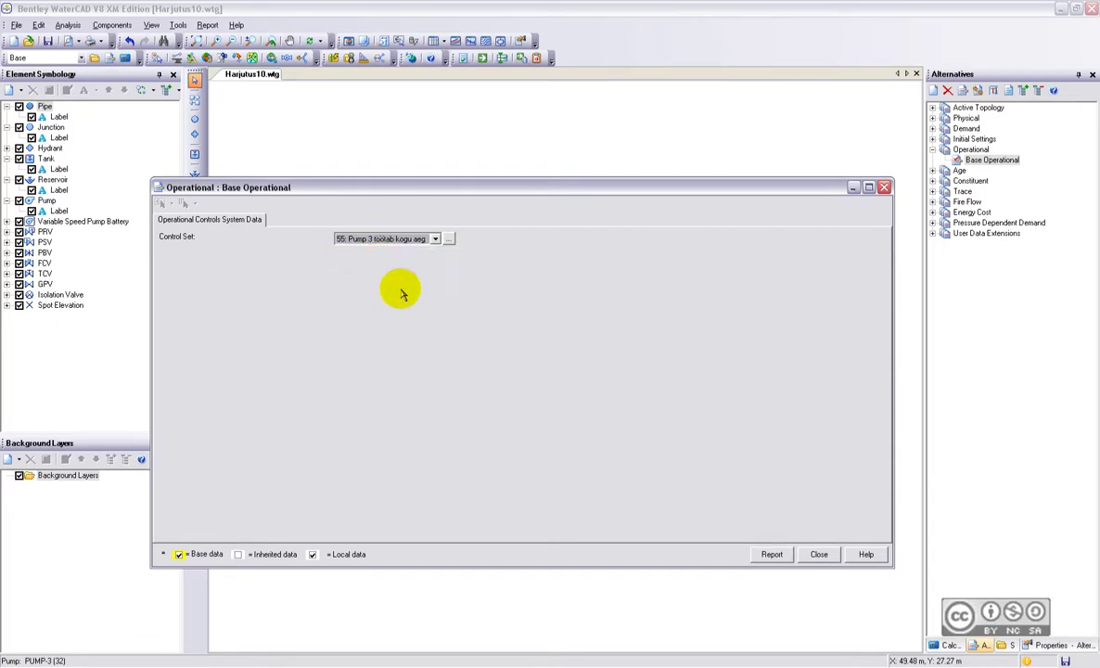
click(822, 555)
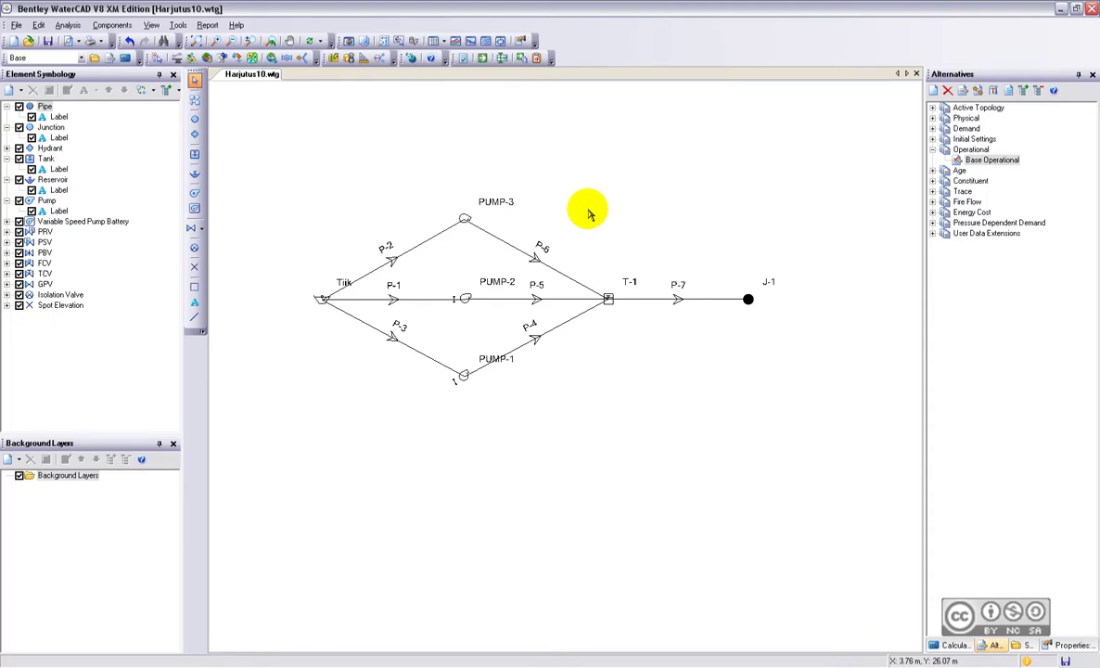
- Compute the Base scenario with the assigned control set, review the user notifications and calculation summary, and close both windows
click(482, 58)
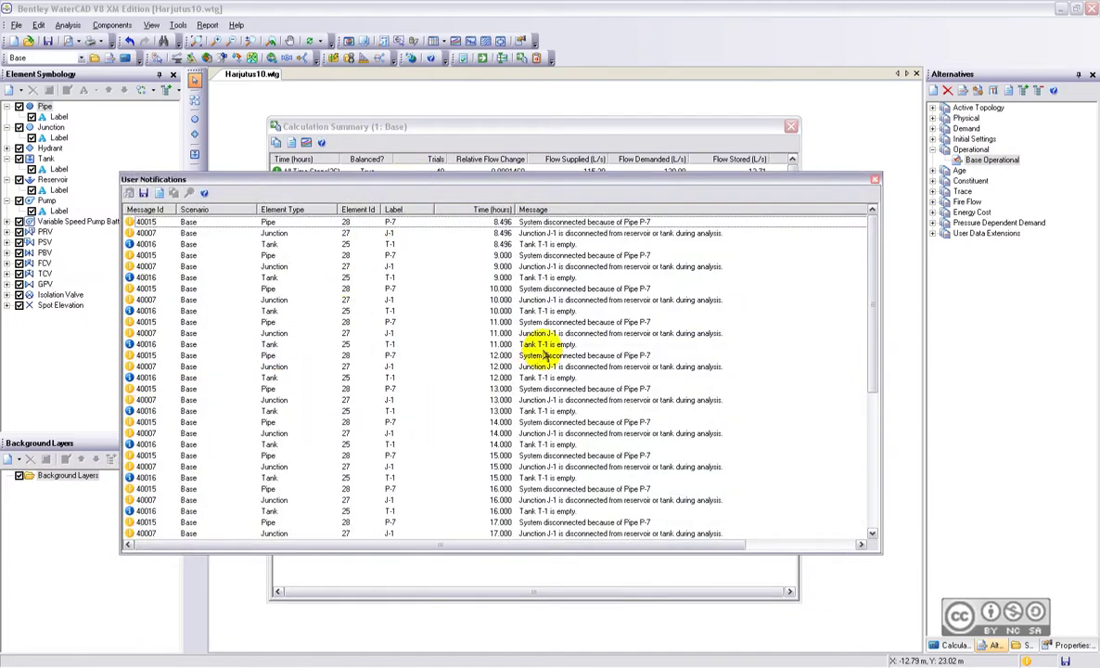
click(874, 178)
click(526, 137)
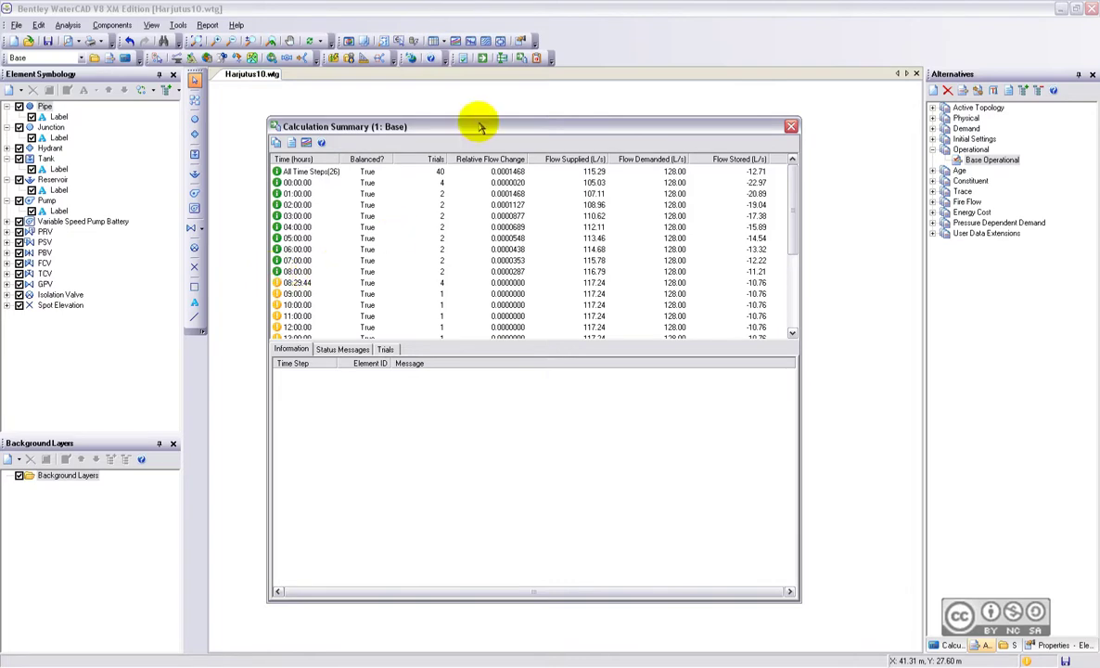
drag(478, 124, 262, 123)
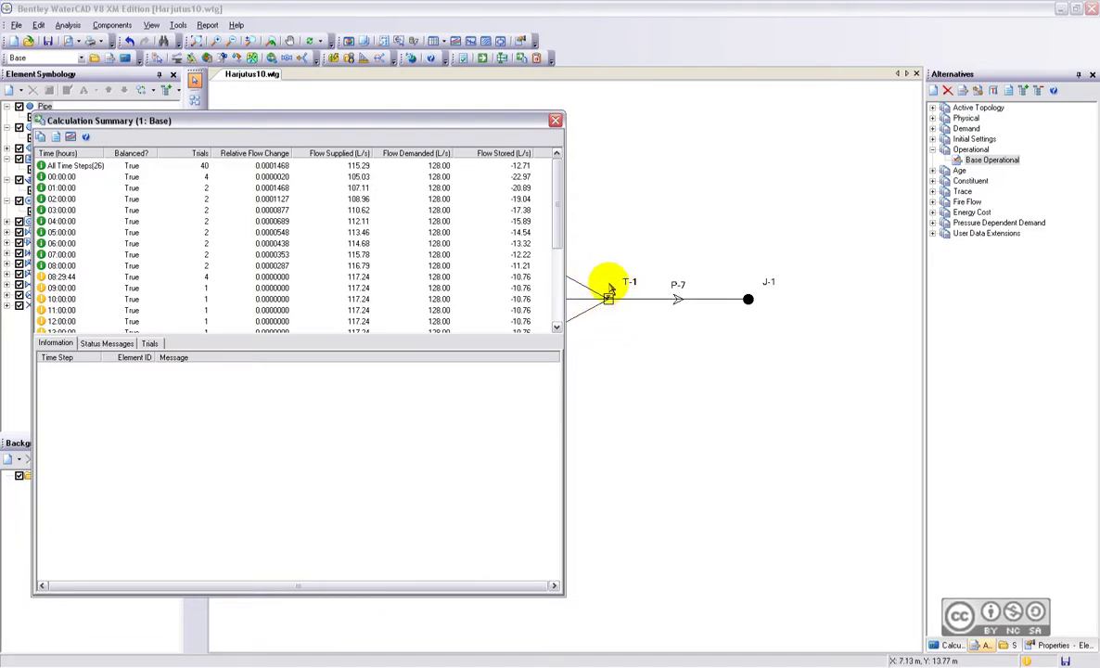
mouse_move(504, 122)
mouse_down()
mouse_move(516, 259)
mouse_move(549, 356)
mouse_move(665, 341)
mouse_move(668, 314)
mouse_up()
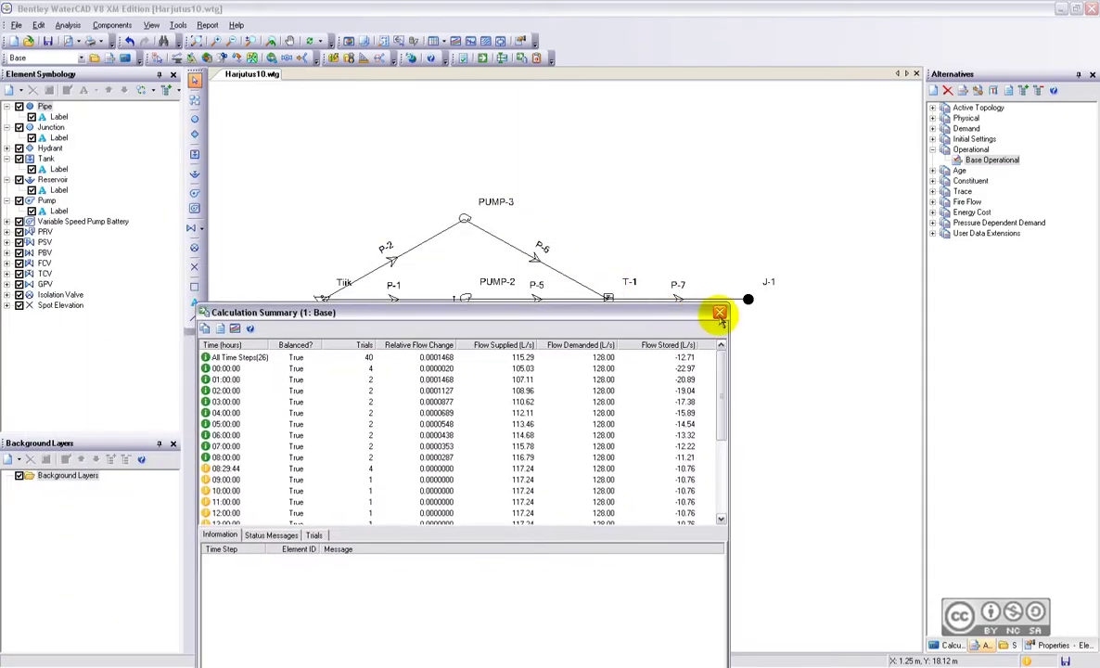
click(719, 318)
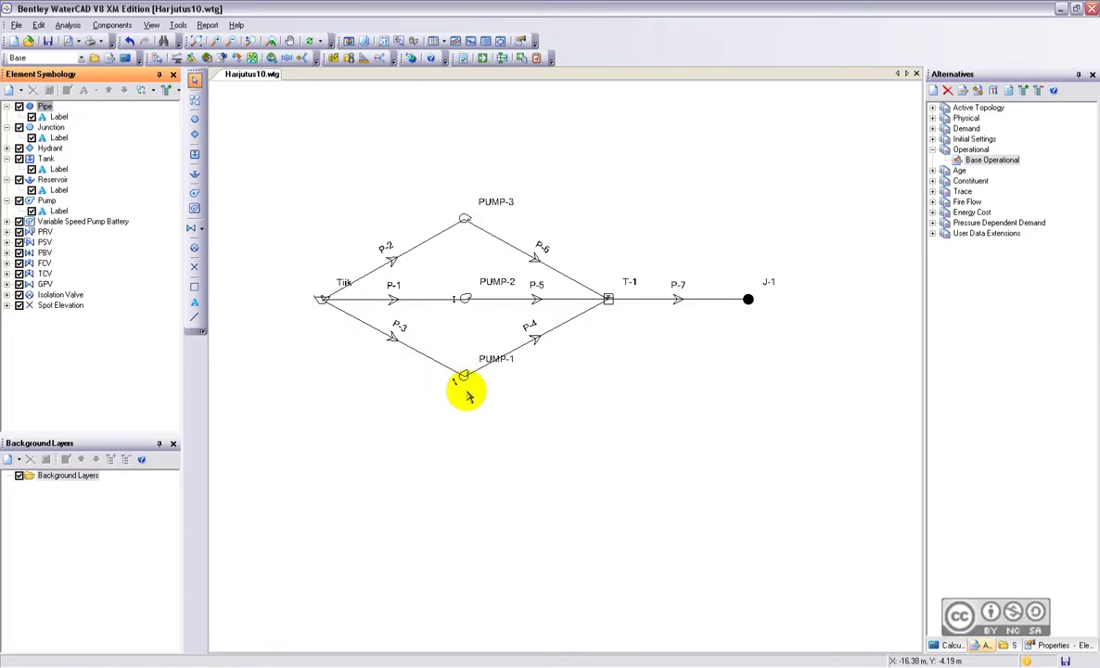